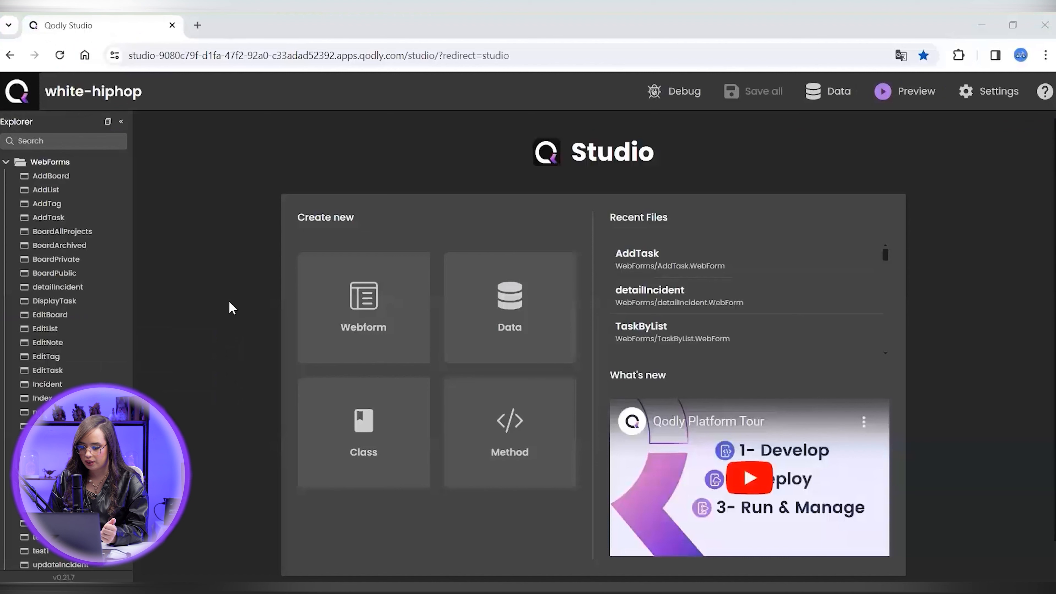
- Create a webform named allBoards and place a stylebox on its empty canvas
{"action": "left_click", "coordinate": [108, 162]}
{"action": "type", "text": "allBoards"}
{"action": "key", "text": "Return"}
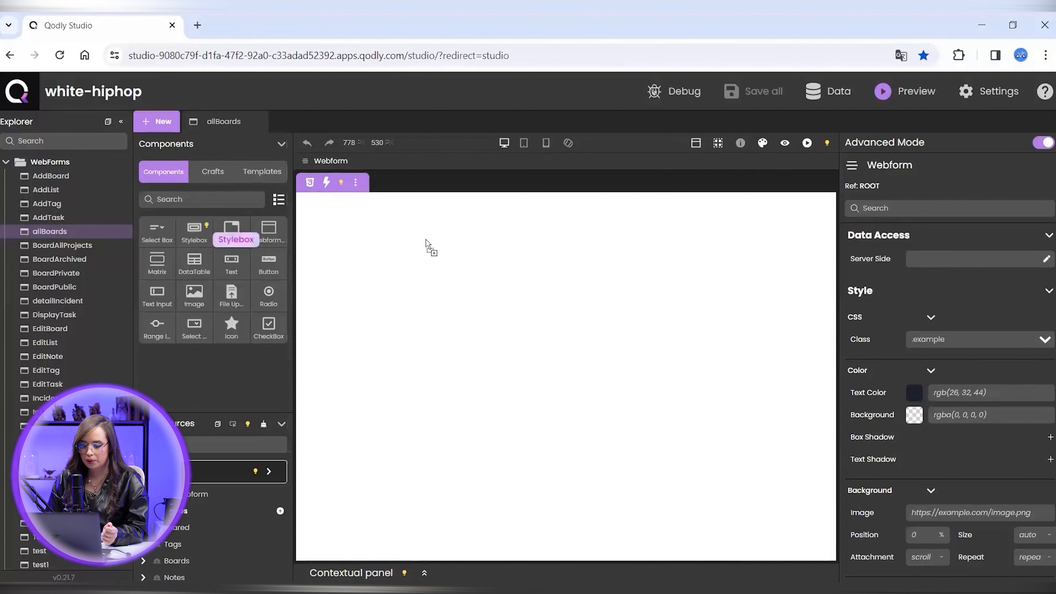
{"action": "left_click_drag", "start_coordinate": [425, 241], "coordinate": [427, 246]}
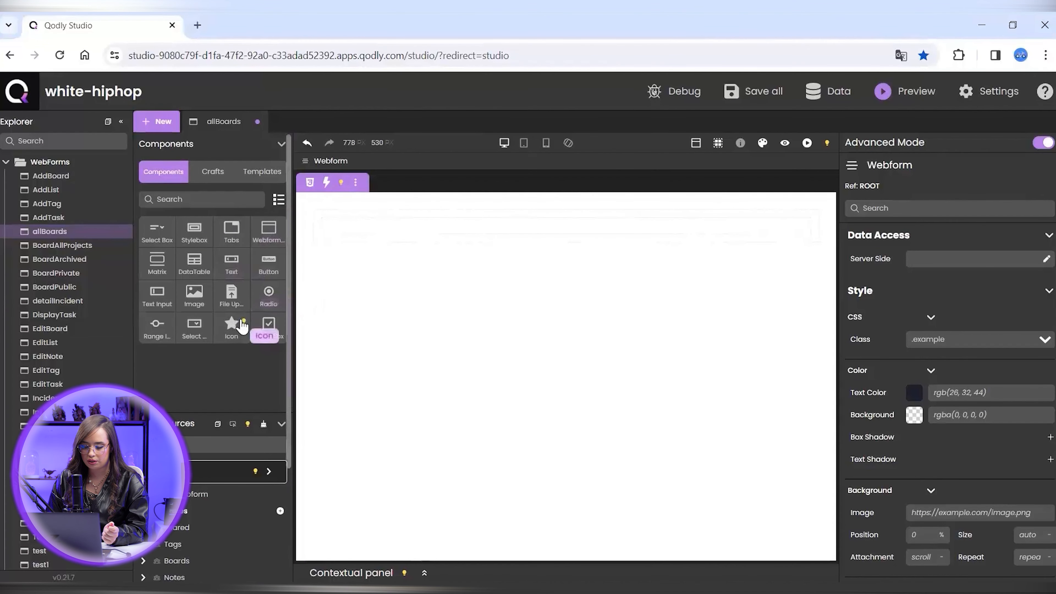
- Fill the stylebox with a nested stylebox holding an icon and a text that reads "all boards"
{"action": "left_click_drag", "start_coordinate": [378, 225], "coordinate": [335, 234]}
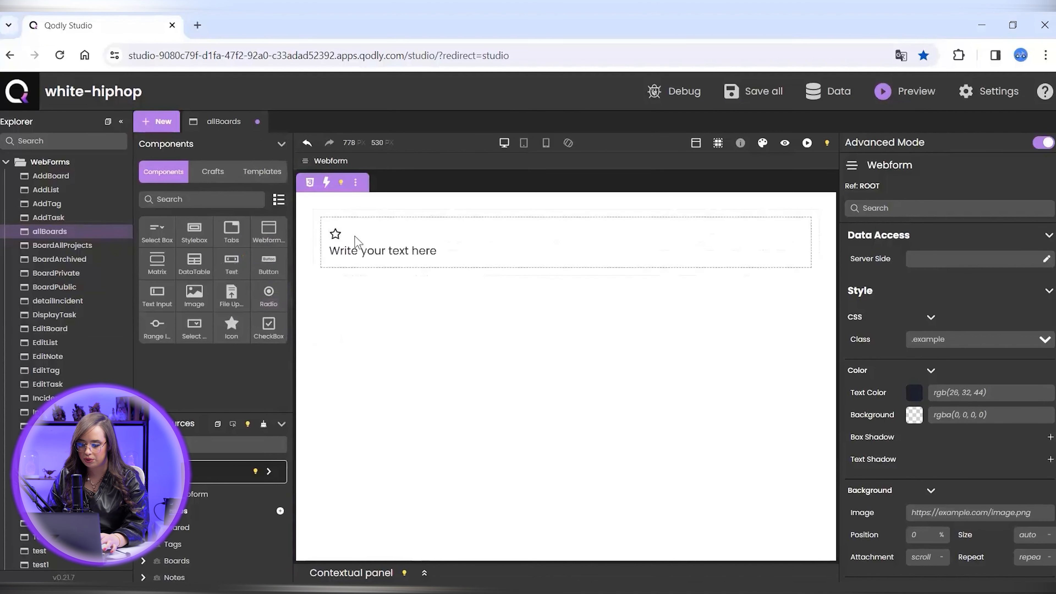
{"action": "double_click", "coordinate": [408, 251]}
{"action": "type", "text": "all boards"}
- Apply the capitalize text transform to the "all boards" text
{"action": "scroll", "coordinate": [1037, 432], "scroll_direction": "down", "scroll_amount": 5}
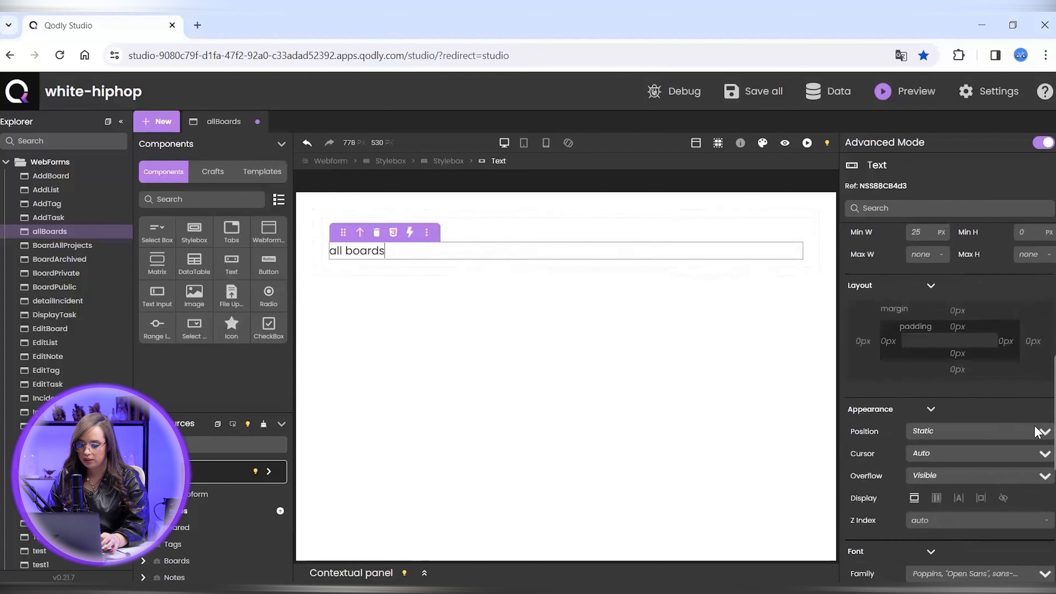
{"action": "scroll", "coordinate": [1037, 432], "scroll_direction": "down", "scroll_amount": 3}
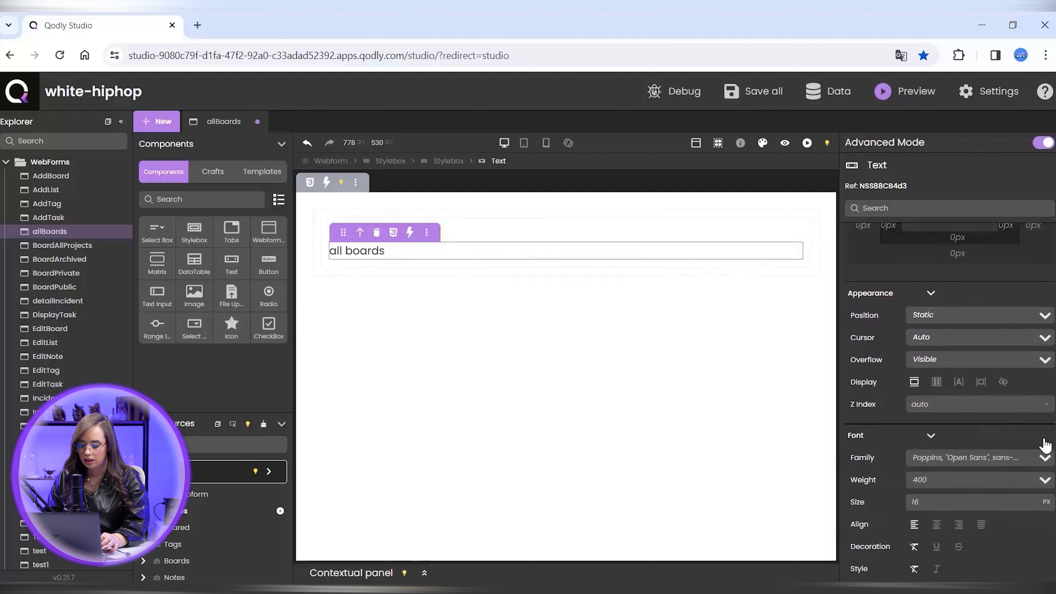
{"action": "scroll", "coordinate": [1047, 444], "scroll_direction": "down", "scroll_amount": 2}
{"action": "left_click", "coordinate": [938, 500]}
{"action": "left_click", "coordinate": [685, 323]}
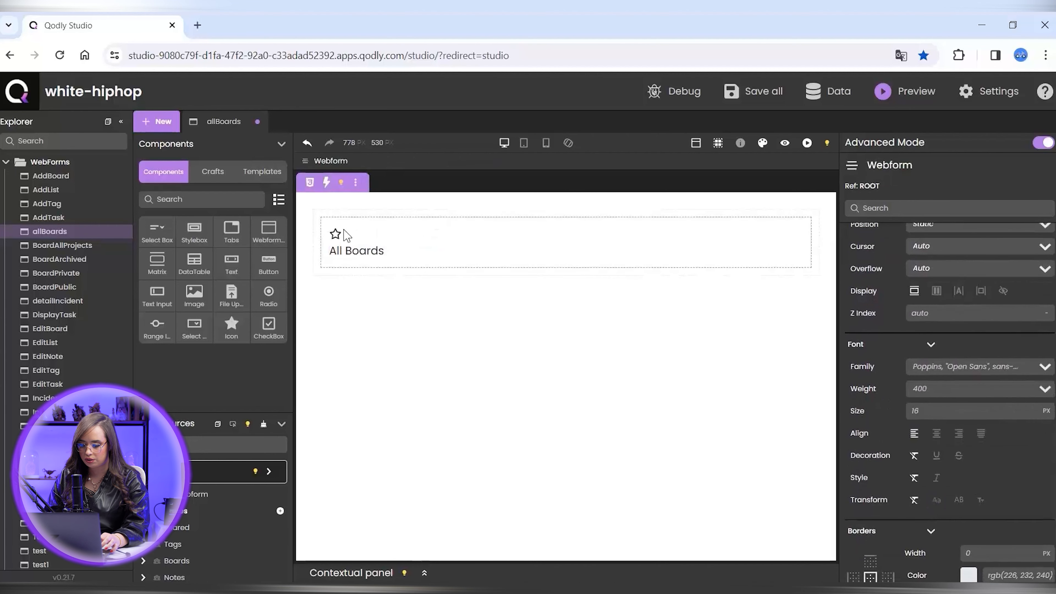
- Lay out the inner stylebox as a flex row with centred alignment and a 6 px gap
{"action": "left_click", "coordinate": [367, 235]}
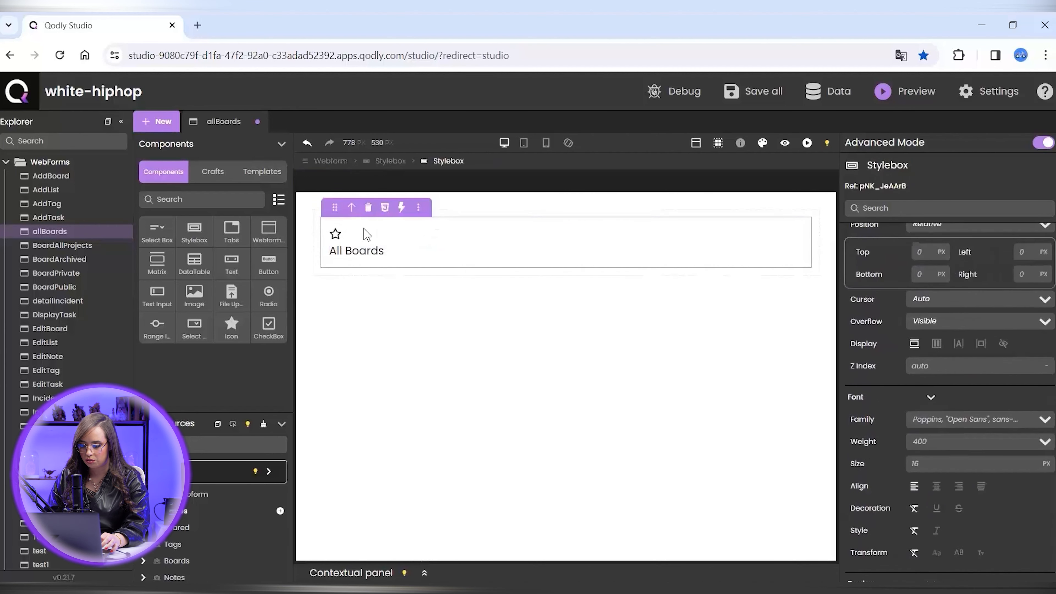
{"action": "left_click", "coordinate": [938, 344]}
{"action": "left_click", "coordinate": [930, 399]}
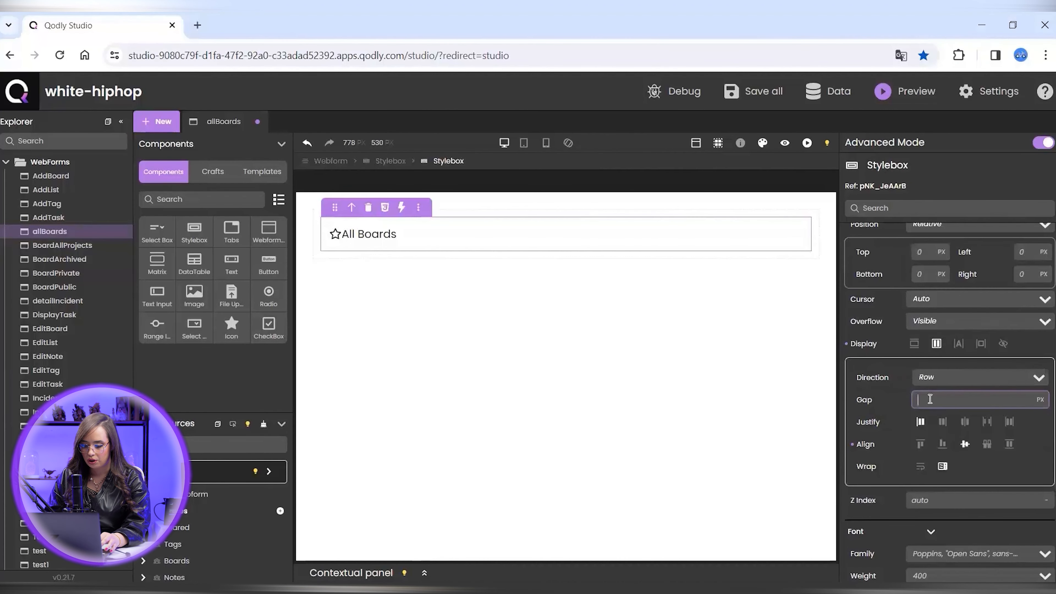
- Replace the star icon beside the heading text with the stacked-bars icon found by searching for "proje"
{"action": "left_click", "coordinate": [336, 234]}
{"action": "left_click_drag", "start_coordinate": [1048, 422], "coordinate": [1048, 241]}
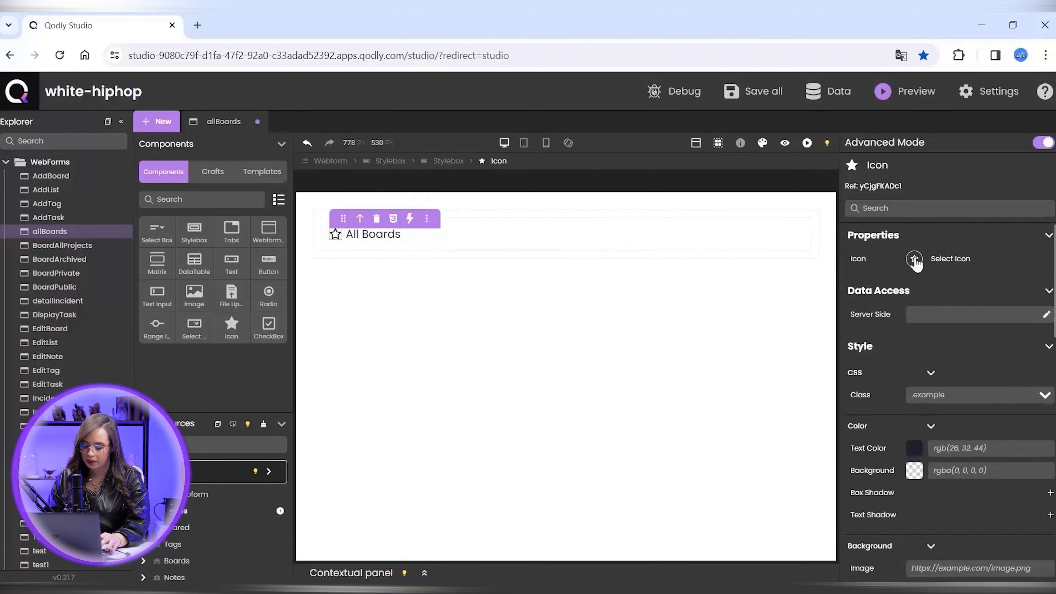
{"action": "left_click", "coordinate": [914, 259]}
{"action": "type", "text": "proje"}
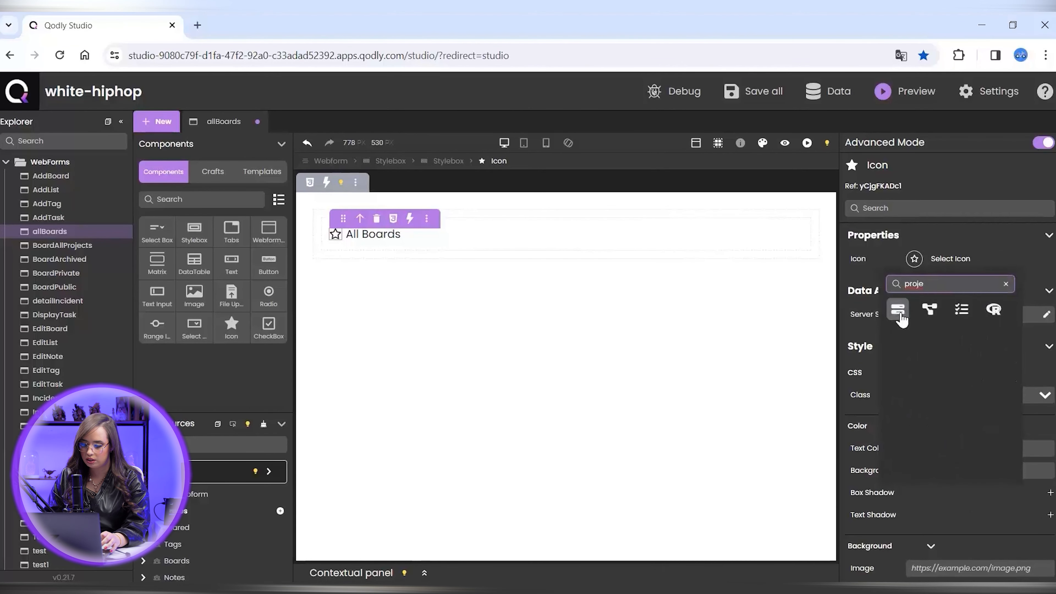
{"action": "left_click", "coordinate": [898, 312]}
{"action": "left_click", "coordinate": [645, 317]}
- Set the heading icon's width, height, minimum width and minimum height to 30 px each
{"action": "left_click", "coordinate": [335, 234]}
{"action": "left_click_drag", "start_coordinate": [1054, 307], "coordinate": [1041, 390]}
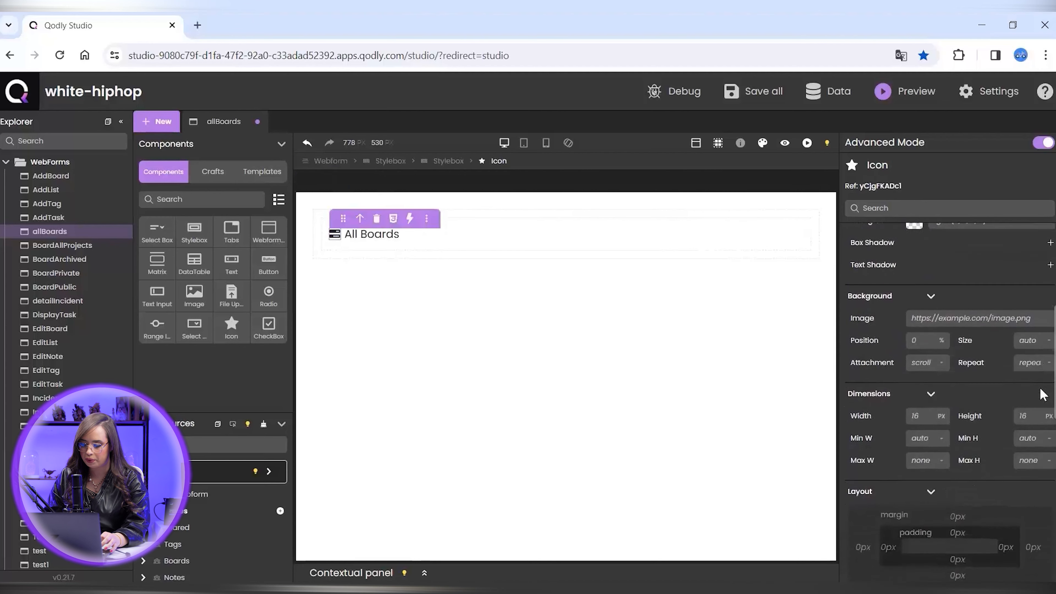
{"action": "left_click", "coordinate": [929, 403]}
{"action": "type", "text": "30"}
{"action": "left_click", "coordinate": [1022, 402]}
{"action": "type", "text": "30"}
{"action": "left_click", "coordinate": [934, 422]}
{"action": "type", "text": "30"}
{"action": "left_click", "coordinate": [1034, 429]}
{"action": "type", "text": "30"}
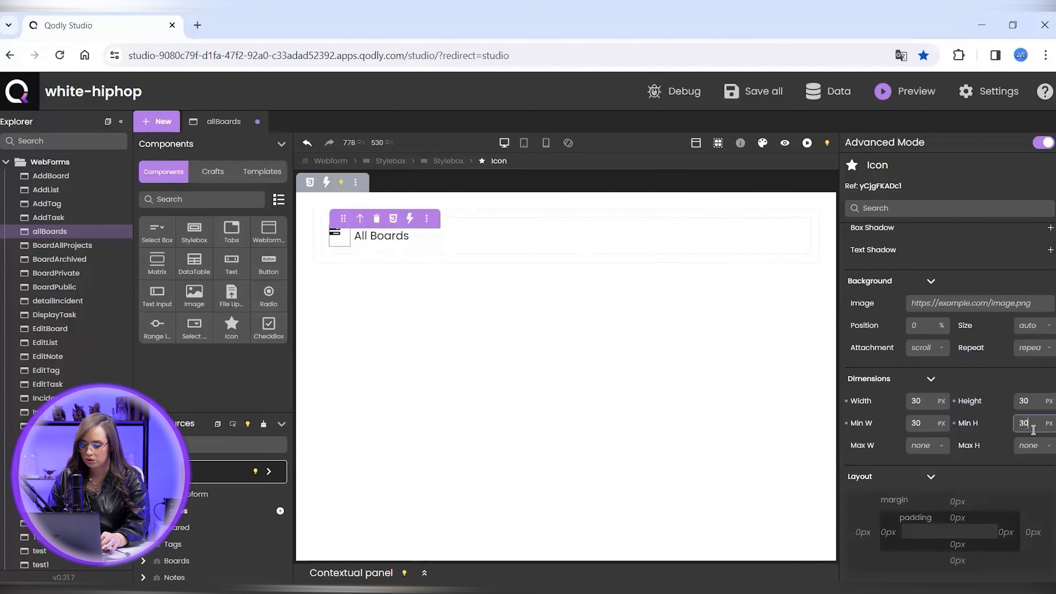
- Give the heading icon a 50% border radius and centre its glyph on both axes with flex display
{"action": "scroll", "coordinate": [1031, 458], "scroll_direction": "down", "scroll_amount": 10}
{"action": "left_click", "coordinate": [1018, 539]}
{"action": "type", "text": "12"}
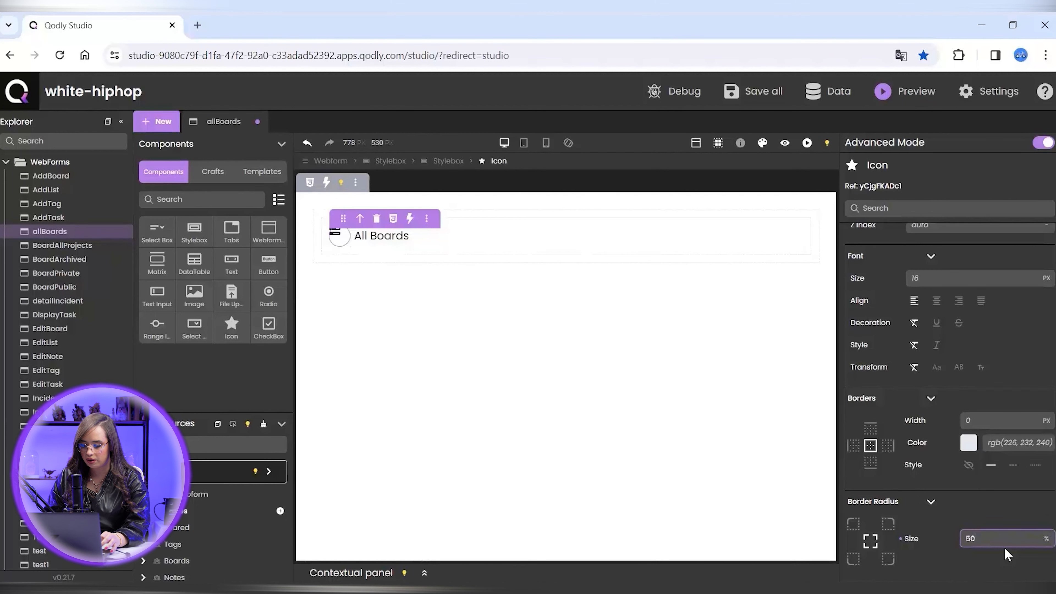
{"action": "left_click_drag", "start_coordinate": [1054, 524], "coordinate": [1054, 443]}
{"action": "left_click", "coordinate": [936, 440]}
{"action": "left_click", "coordinate": [965, 519]}
{"action": "left_click", "coordinate": [965, 541]}
- Set the inner stylebox's font weight to 500 and its font size to 20 px
{"action": "left_click", "coordinate": [495, 233]}
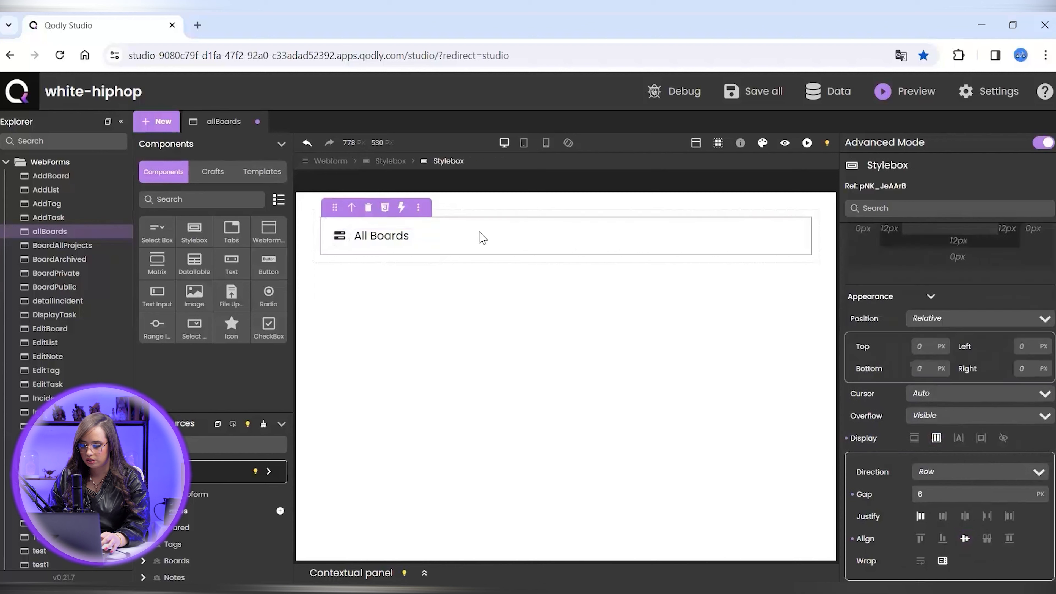
{"action": "left_click_drag", "start_coordinate": [1055, 436], "coordinate": [1038, 510]}
{"action": "left_click", "coordinate": [960, 414]}
{"action": "left_click", "coordinate": [938, 487]}
{"action": "left_click", "coordinate": [952, 440]}
{"action": "type", "text": "20"}
{"action": "left_click", "coordinate": [458, 240]}
{"action": "left_click", "coordinate": [477, 322]}
- Set the text colour of "All Boards" to #9D3C68
{"action": "left_click", "coordinate": [368, 236]}
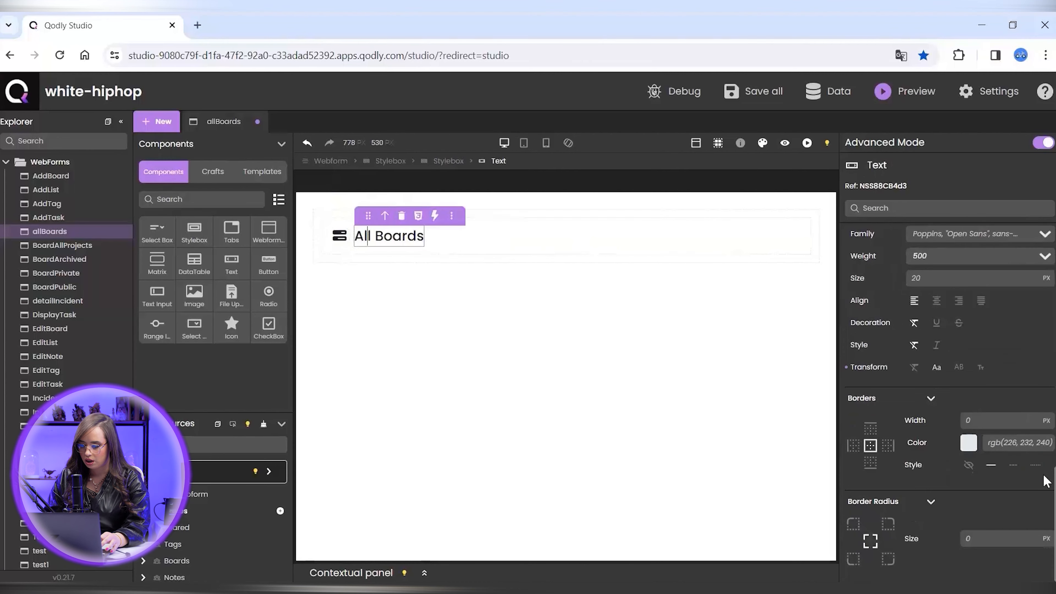
{"action": "left_click_drag", "start_coordinate": [1054, 478], "coordinate": [1040, 233]}
{"action": "left_click", "coordinate": [953, 392]}
{"action": "type", "text": "#9D3C68"}
- Set the heading icon's background to #A03C89 and its glyph colour to white
{"action": "left_click", "coordinate": [338, 235]}
{"action": "left_click", "coordinate": [943, 470]}
{"action": "type", "text": "#A03C89"}
{"action": "left_click", "coordinate": [910, 449]}
{"action": "left_click", "coordinate": [862, 417]}
{"action": "left_click", "coordinate": [622, 339]}
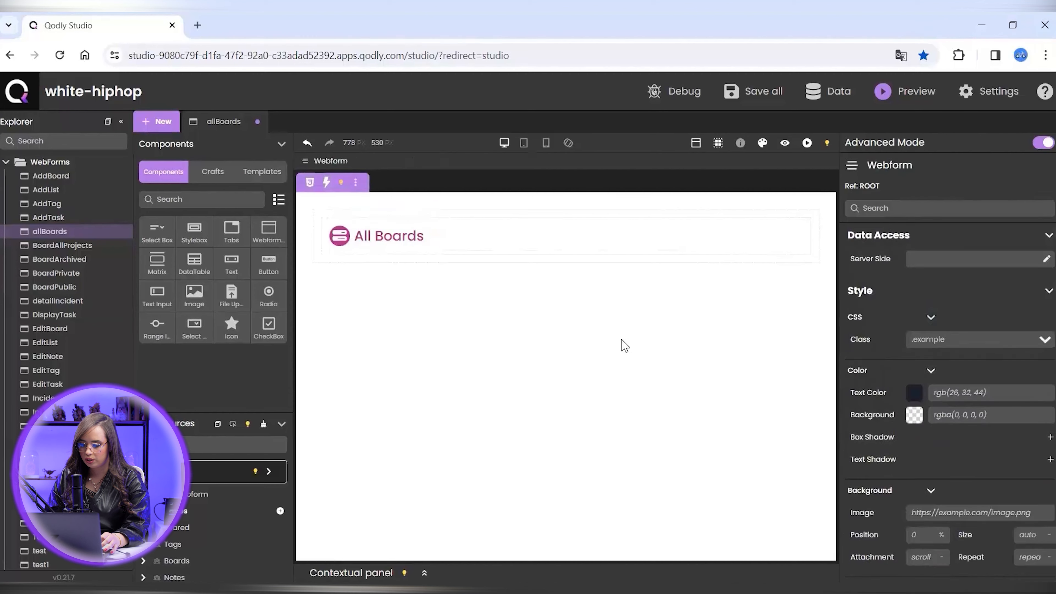
- Set the heading stylebox's width to fit-content and its padding to 0 px on all sides
{"action": "left_click", "coordinate": [518, 235]}
{"action": "left_click_drag", "start_coordinate": [1055, 247], "coordinate": [1039, 326]}
{"action": "left_click", "coordinate": [943, 322]}
{"action": "left_click", "coordinate": [913, 415]}
{"action": "left_click", "coordinate": [916, 445]}
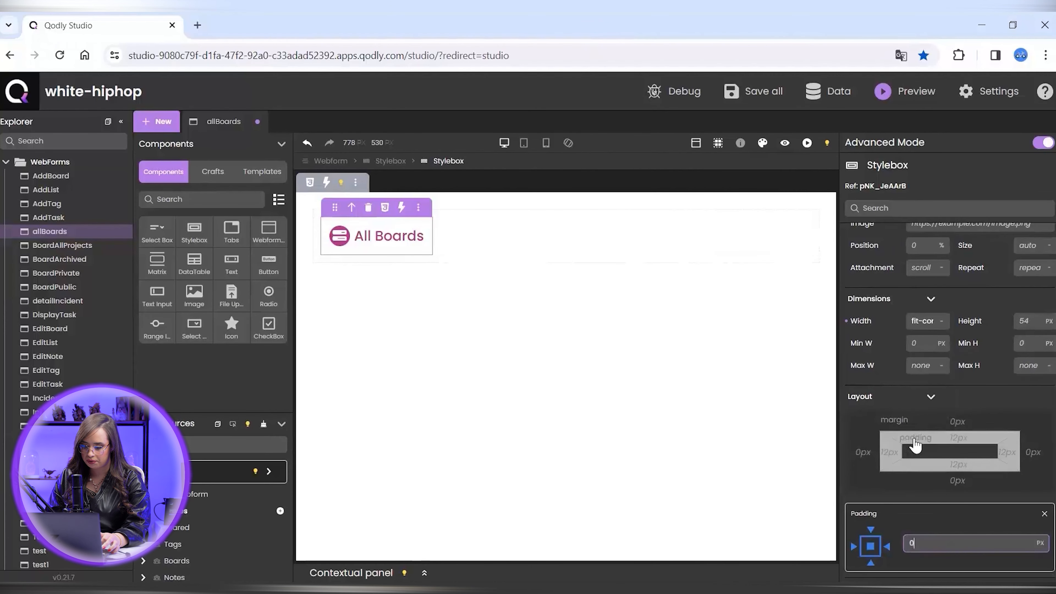
{"action": "key", "text": "Return"}
- Add a second stylebox after the heading and lay out the outer stylebox as a flex row with centred alignment
{"action": "left_click", "coordinate": [474, 243]}
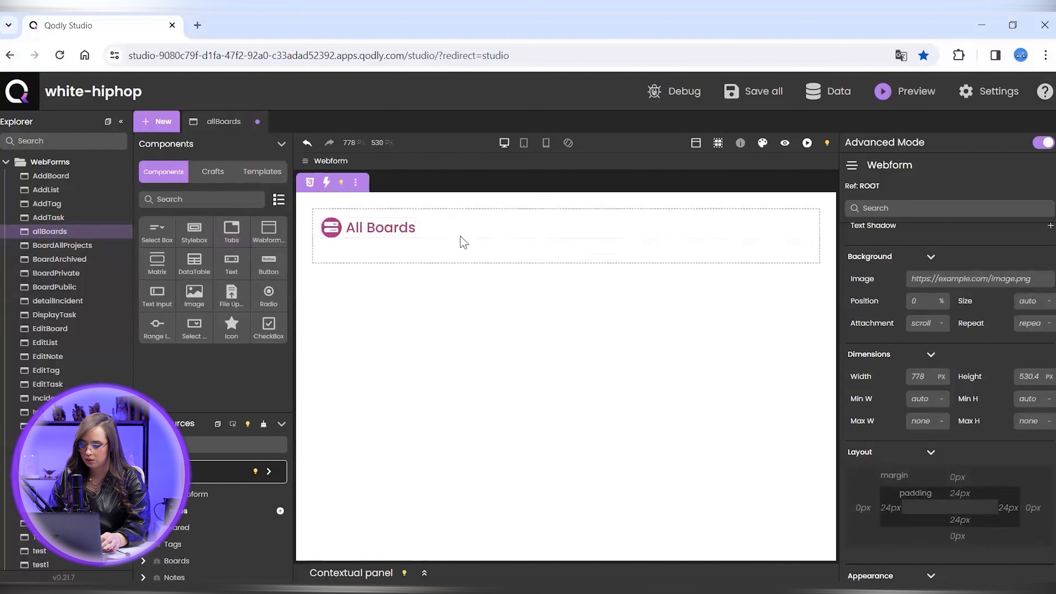
{"action": "left_click", "coordinate": [431, 234]}
{"action": "scroll", "coordinate": [1031, 350], "scroll_direction": "down", "scroll_amount": 6}
{"action": "left_click", "coordinate": [937, 407]}
{"action": "left_click", "coordinate": [965, 509]}
- Set the minimum width of the "All Boards" text to 100 px
{"action": "left_click", "coordinate": [376, 246]}
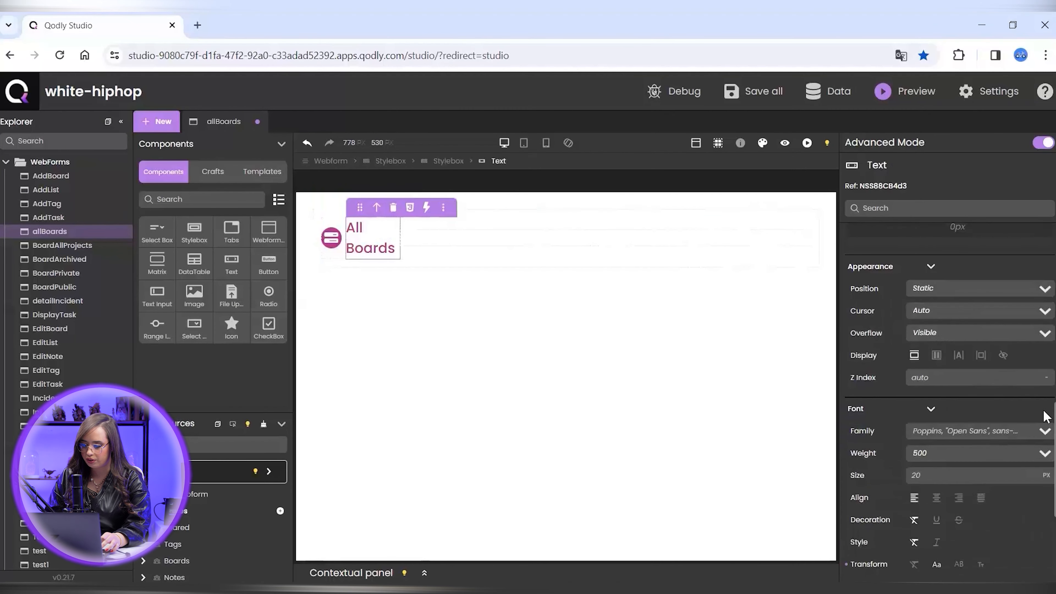
{"action": "scroll", "coordinate": [1045, 416], "scroll_direction": "up", "scroll_amount": 6}
{"action": "left_click", "coordinate": [940, 493]}
{"action": "type", "text": "100"}
- Add a select input to the second stylebox, labelled "Zone :" with a fit-content minimum label width
{"action": "left_click", "coordinate": [483, 234]}
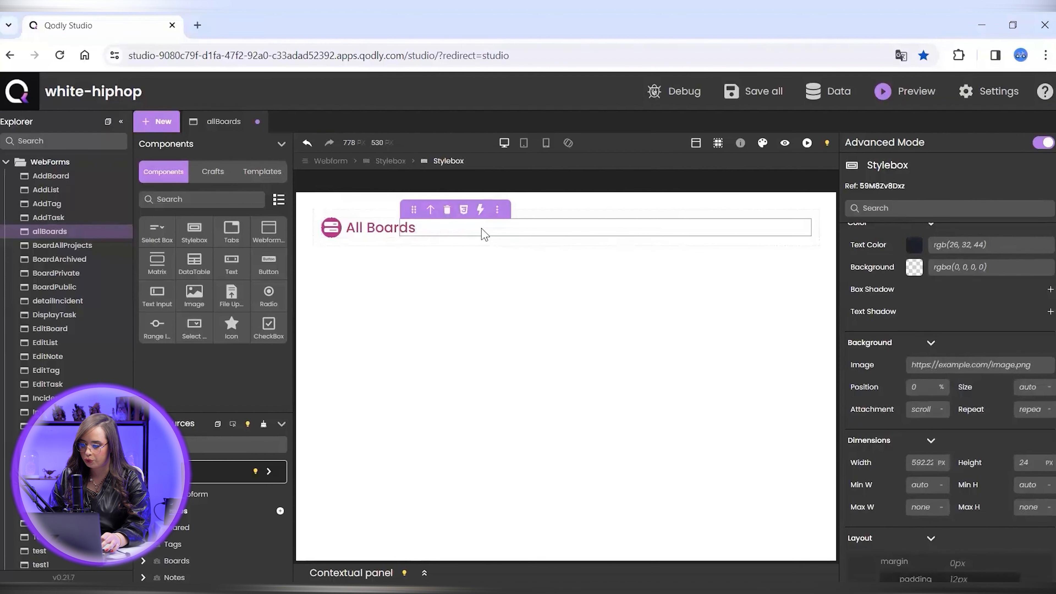
{"action": "left_click_drag", "start_coordinate": [195, 326], "coordinate": [582, 232]}
{"action": "double_click", "coordinate": [428, 236]}
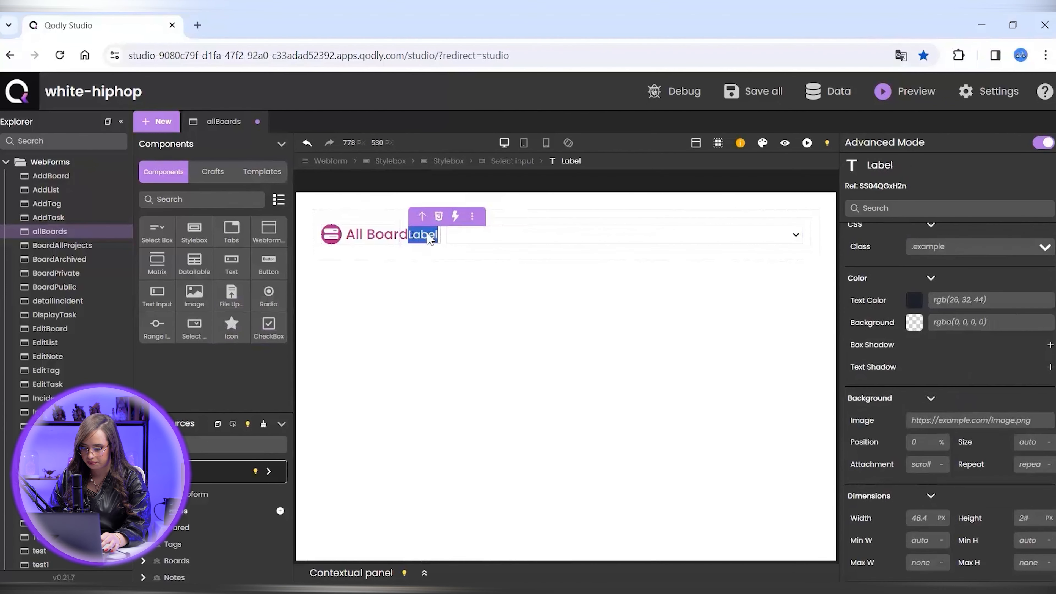
{"action": "type", "text": "Zone:"}
{"action": "left_click", "coordinate": [941, 541]}
{"action": "left_click", "coordinate": [920, 576]}
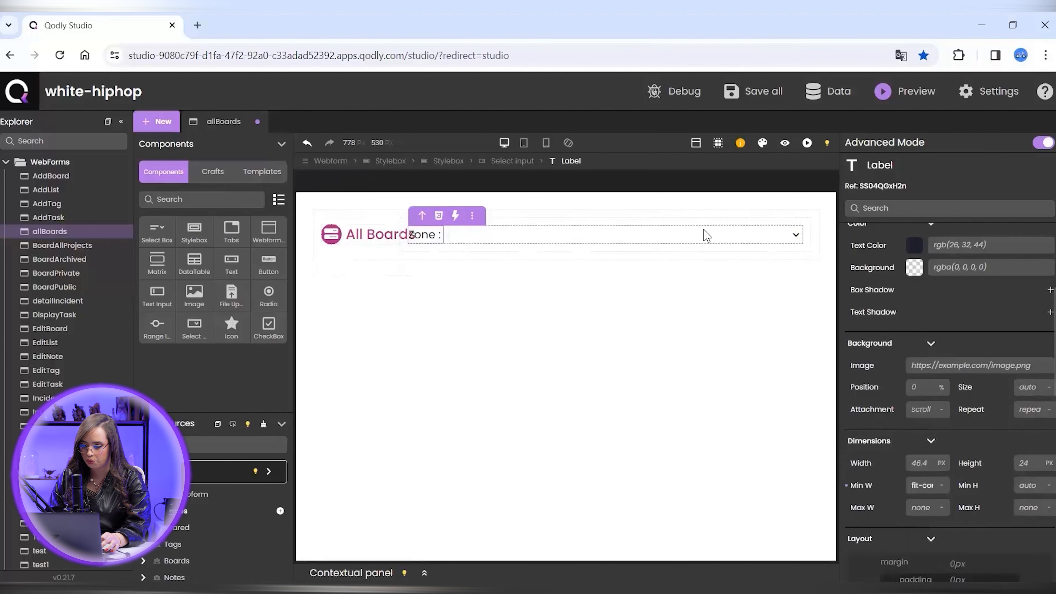
- Give the Zone dropdown a 1 px border, rounded corners and a width of 150 px
{"action": "left_click", "coordinate": [705, 235]}
{"action": "scroll", "coordinate": [1045, 263], "scroll_direction": "down", "scroll_amount": 10}
{"action": "scroll", "coordinate": [1038, 425], "scroll_direction": "down", "scroll_amount": 5}
{"action": "left_click", "coordinate": [973, 412]}
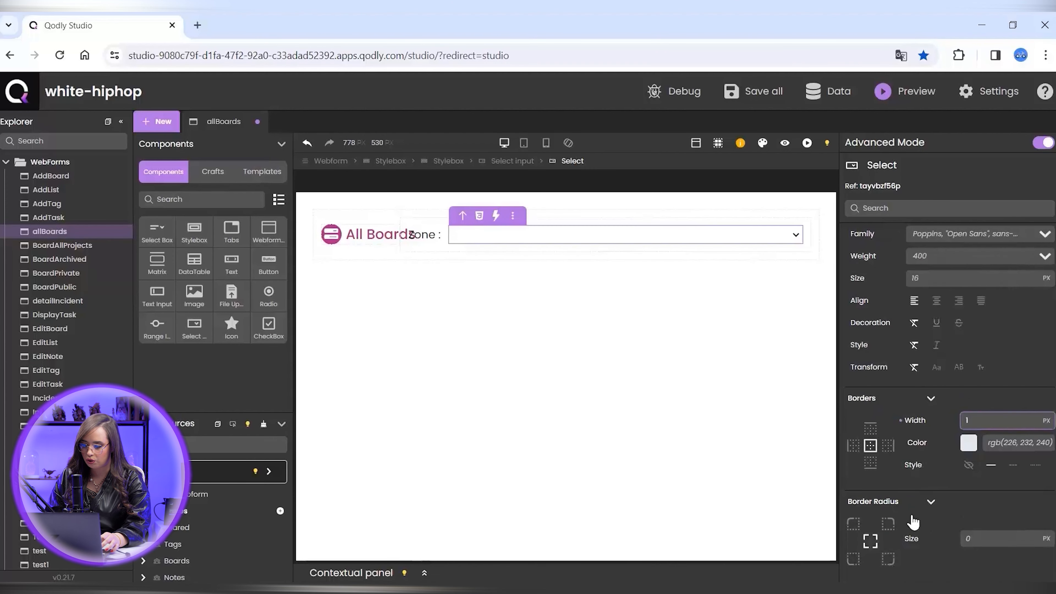
{"action": "scroll", "coordinate": [912, 522], "scroll_direction": "down", "scroll_amount": 5}
{"action": "left_click", "coordinate": [927, 391]}
{"action": "type", "text": "150"}
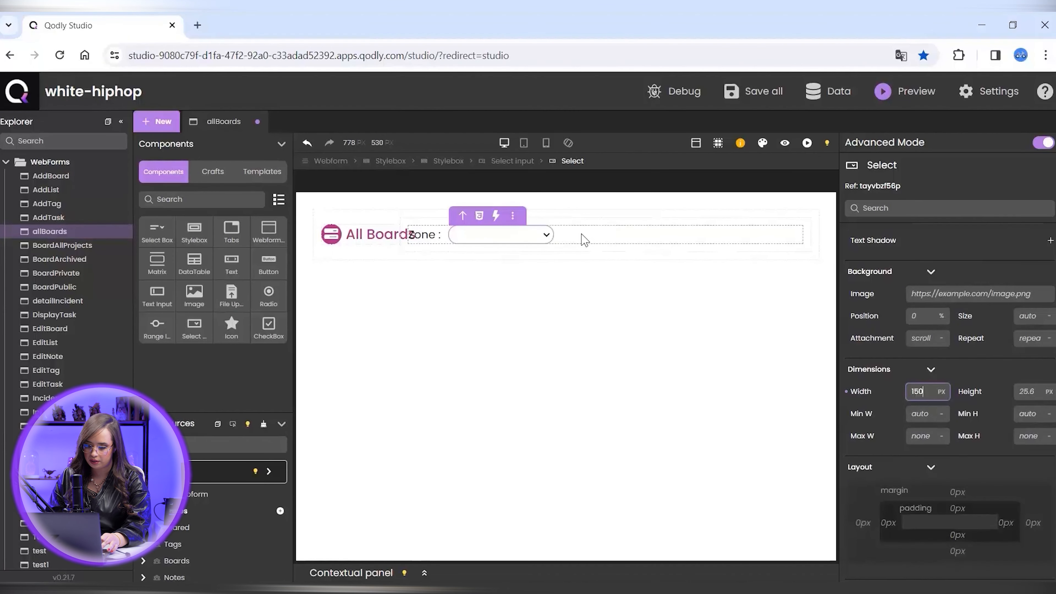
- Add the options All and Germany to the Zone dropdown, giving Germany the value germany
{"action": "left_click", "coordinate": [531, 238]}
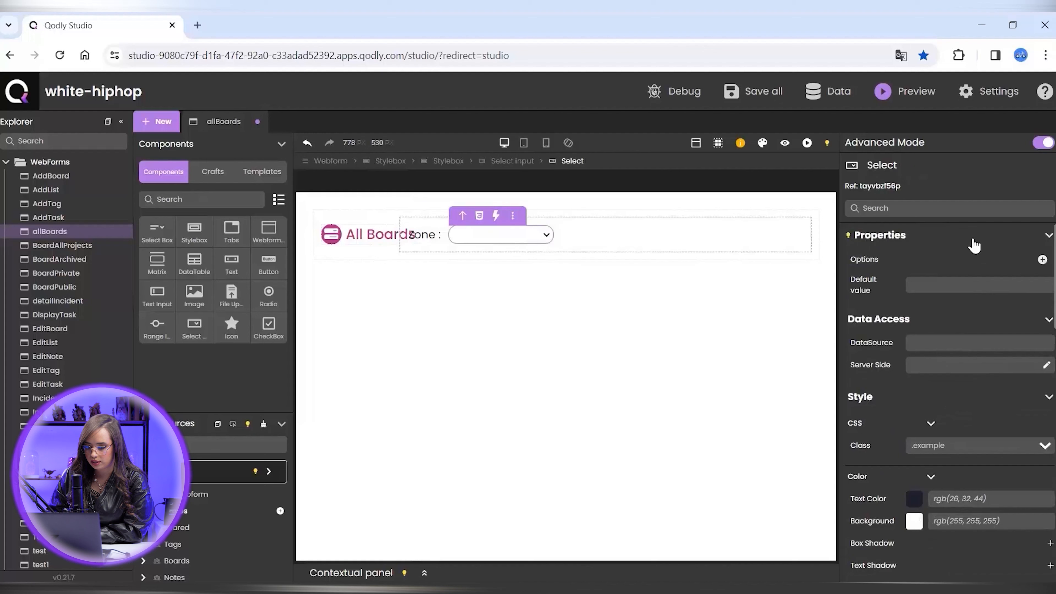
{"action": "left_click", "coordinate": [1042, 259]}
{"action": "left_click", "coordinate": [950, 307]}
{"action": "type", "text": "All"}
{"action": "left_click", "coordinate": [951, 329]}
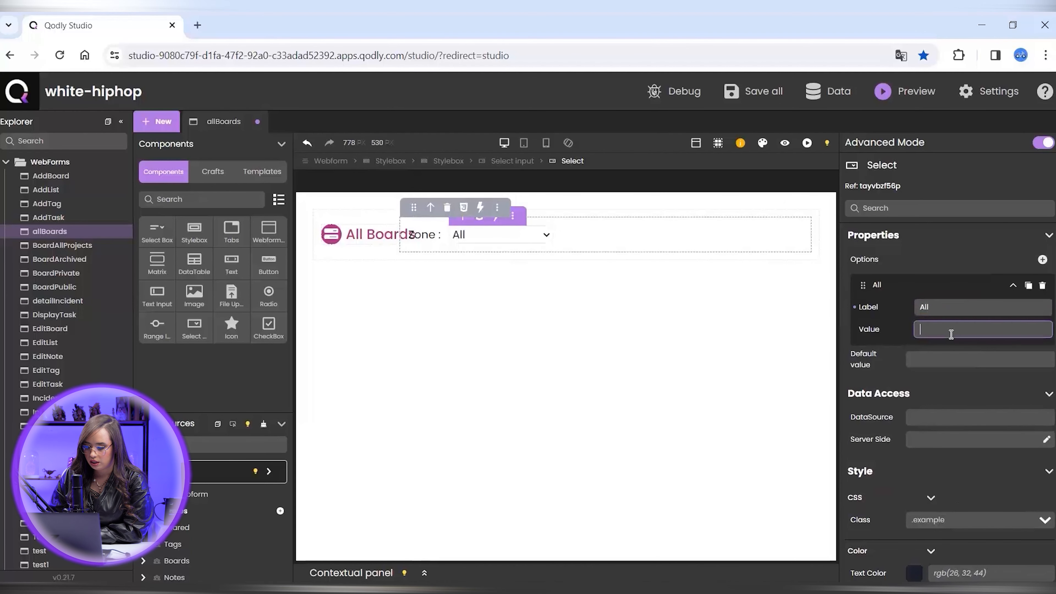
{"action": "left_click", "coordinate": [1042, 259]}
{"action": "left_click", "coordinate": [1014, 360]}
{"action": "left_click", "coordinate": [993, 379]}
{"action": "type", "text": "Germany"}
{"action": "left_click", "coordinate": [992, 404]}
{"action": "type", "text": "germany"}
- Add a France option with the value france to the Zone dropdown
{"action": "left_click", "coordinate": [1043, 262]}
{"action": "left_click", "coordinate": [1013, 285]}
{"action": "left_click", "coordinate": [1013, 310]}
{"action": "left_click", "coordinate": [1013, 336]}
{"action": "left_click", "coordinate": [990, 356]}
{"action": "type", "text": "France"}
{"action": "left_click", "coordinate": [980, 376]}
{"action": "type", "text": "france"}
- Add the options US and INTL to the Zone dropdown, giving INTL the value intl
{"action": "left_click", "coordinate": [1042, 260]}
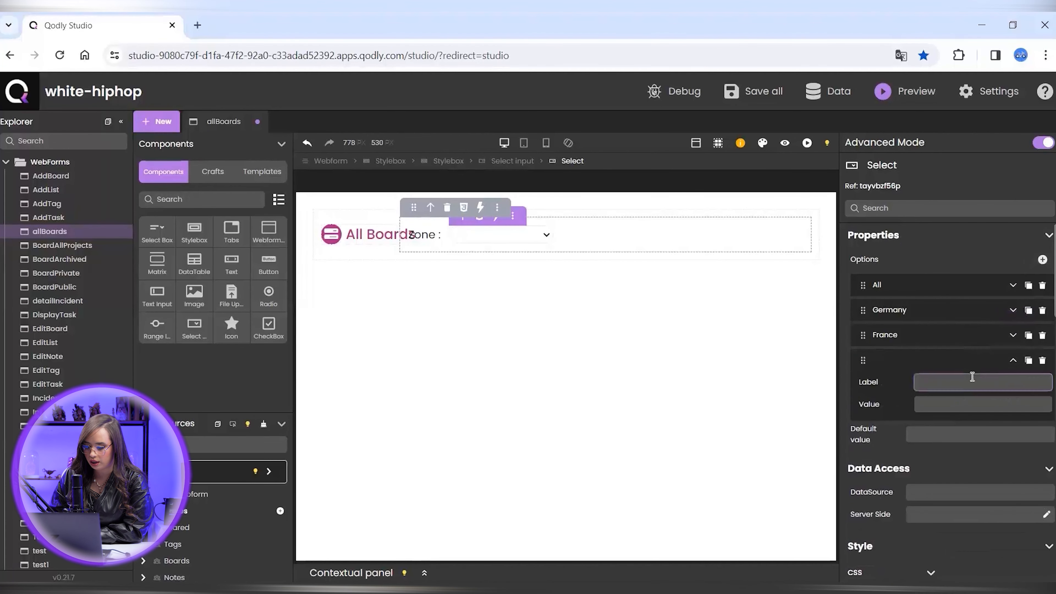
{"action": "left_click", "coordinate": [1017, 362]}
{"action": "left_click", "coordinate": [1043, 260]}
{"action": "left_click", "coordinate": [1013, 385]}
{"action": "left_click", "coordinate": [967, 406]}
{"action": "type", "text": "INTL"}
{"action": "left_click", "coordinate": [967, 429]}
{"action": "type", "text": "intl"}
{"action": "left_click", "coordinate": [1013, 388]}
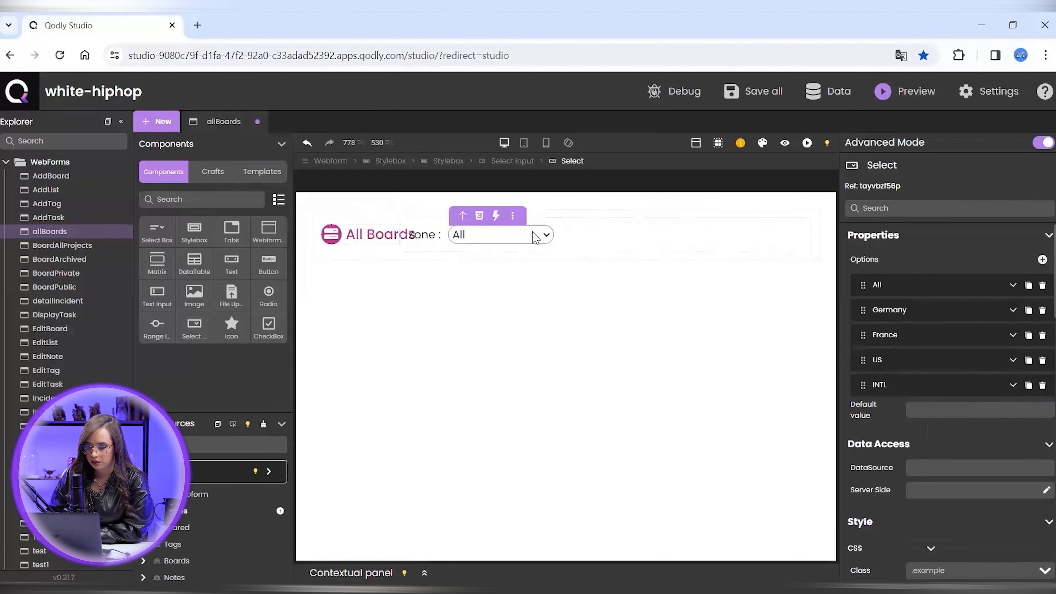
- Set the Zone dropdown's left and right padding to 6 px
{"action": "scroll", "coordinate": [1035, 353], "scroll_direction": "down", "scroll_amount": 5}
{"action": "left_click", "coordinate": [890, 480]}
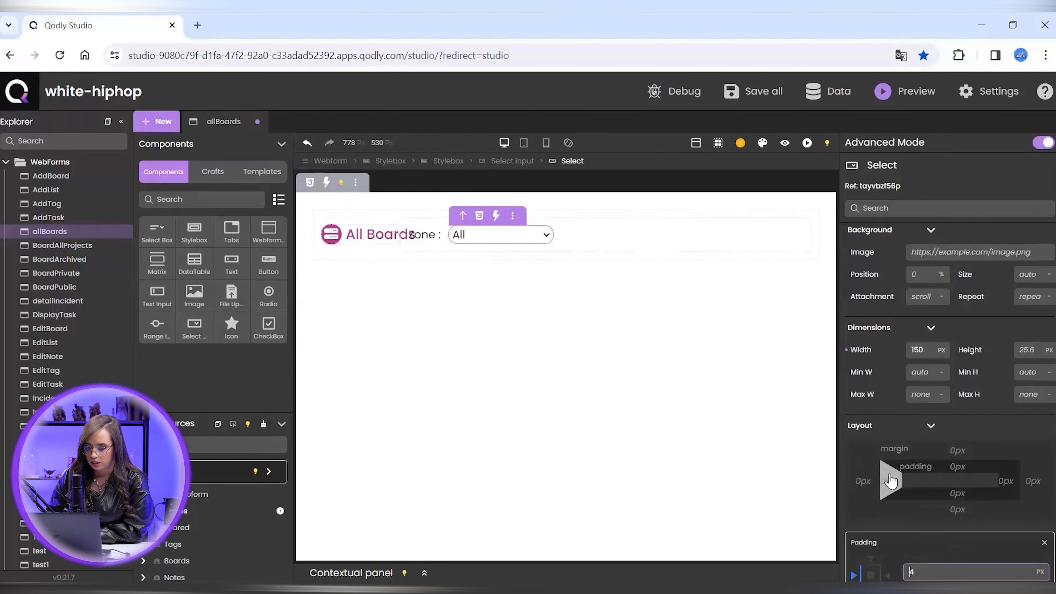
{"action": "left_click", "coordinate": [1014, 483]}
{"action": "type", "text": "6"}
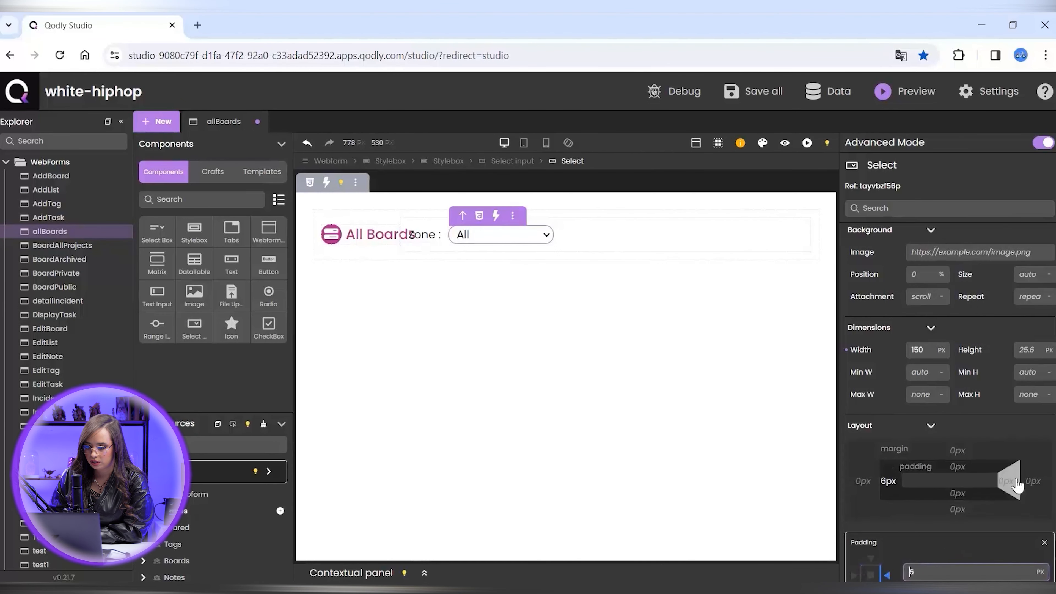
{"action": "left_click", "coordinate": [460, 238]}
- Switch the stylebox around the Zone dropdown to flex display and add a nested stylebox beside the dropdown
{"action": "left_click", "coordinate": [658, 230]}
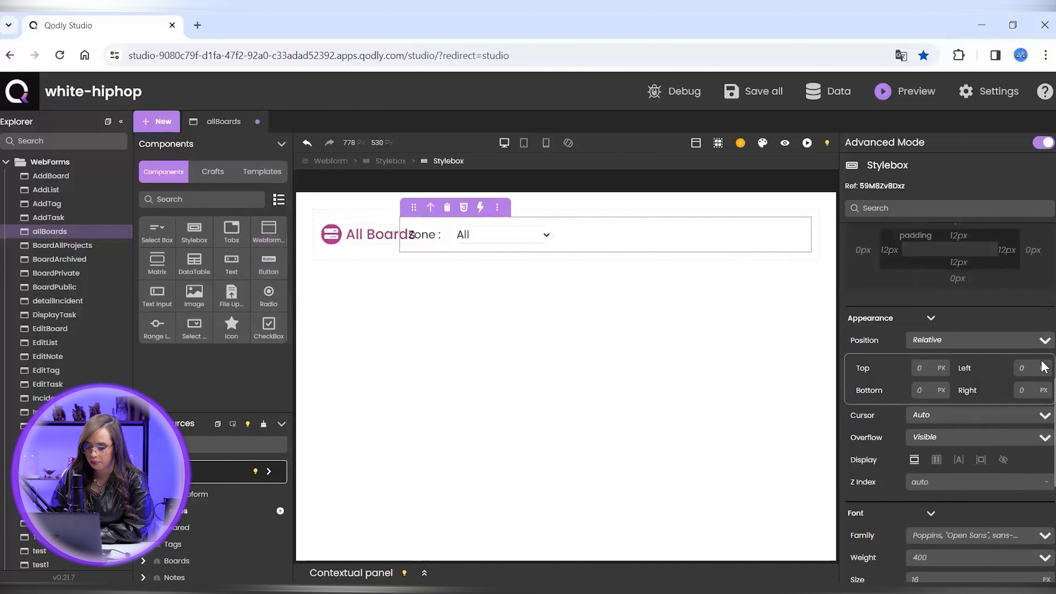
{"action": "left_click", "coordinate": [936, 460]}
{"action": "left_click", "coordinate": [663, 419]}
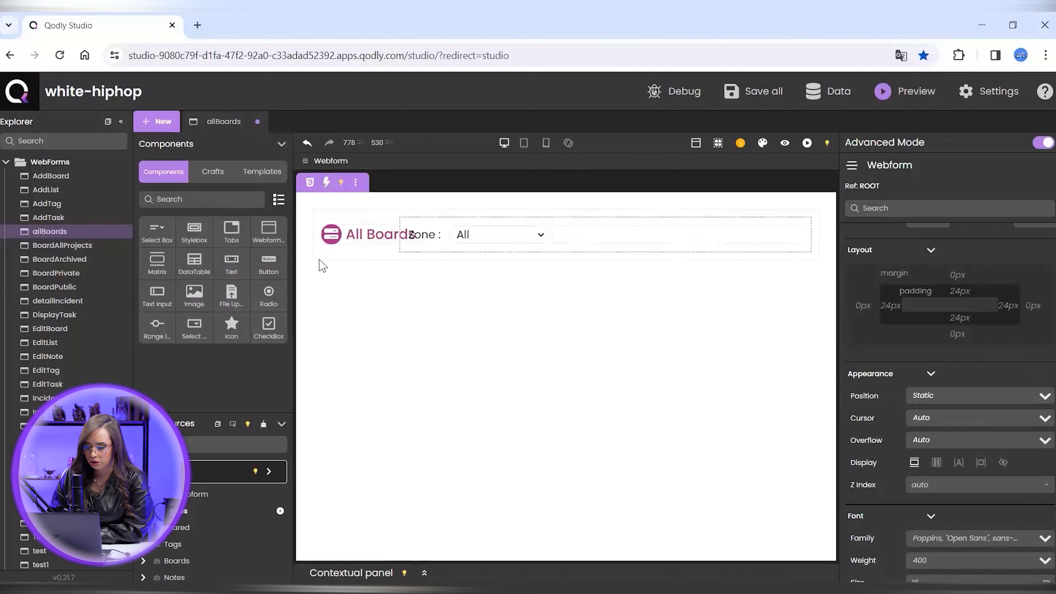
- Place an icon and a text input in the stylebox beside the Zone dropdown and hide the text input's label
{"action": "left_click_drag", "start_coordinate": [231, 325], "coordinate": [570, 239]}
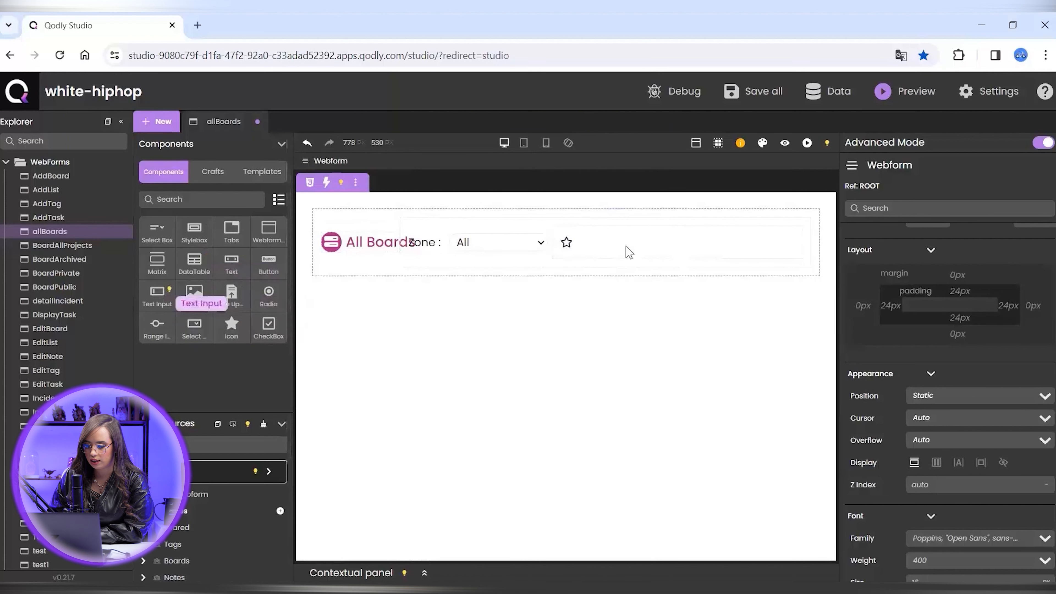
{"action": "left_click_drag", "start_coordinate": [629, 252], "coordinate": [594, 250]}
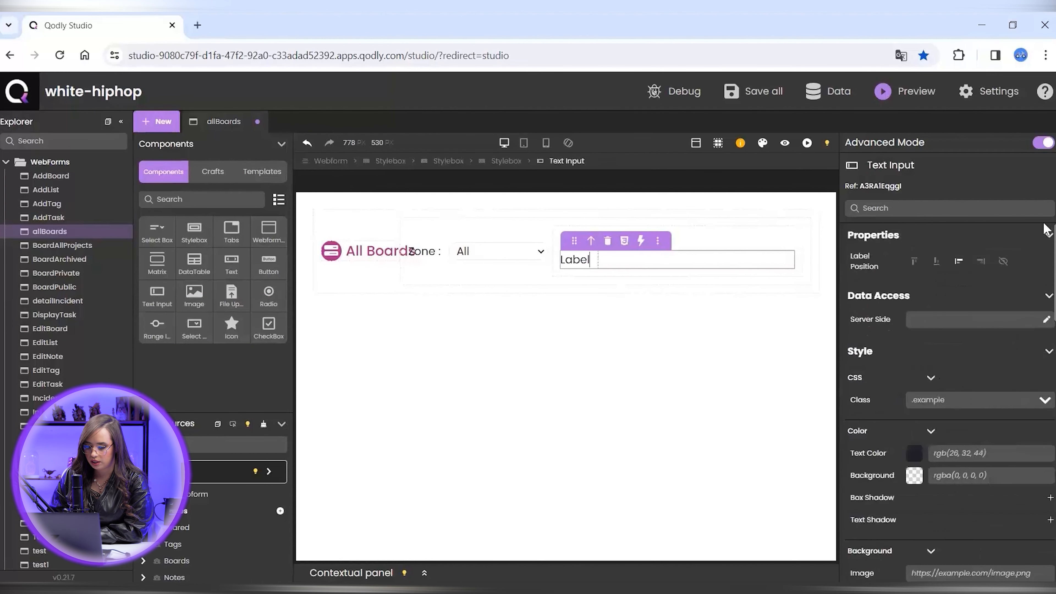
{"action": "left_click", "coordinate": [1003, 261]}
{"action": "left_click", "coordinate": [672, 256]}
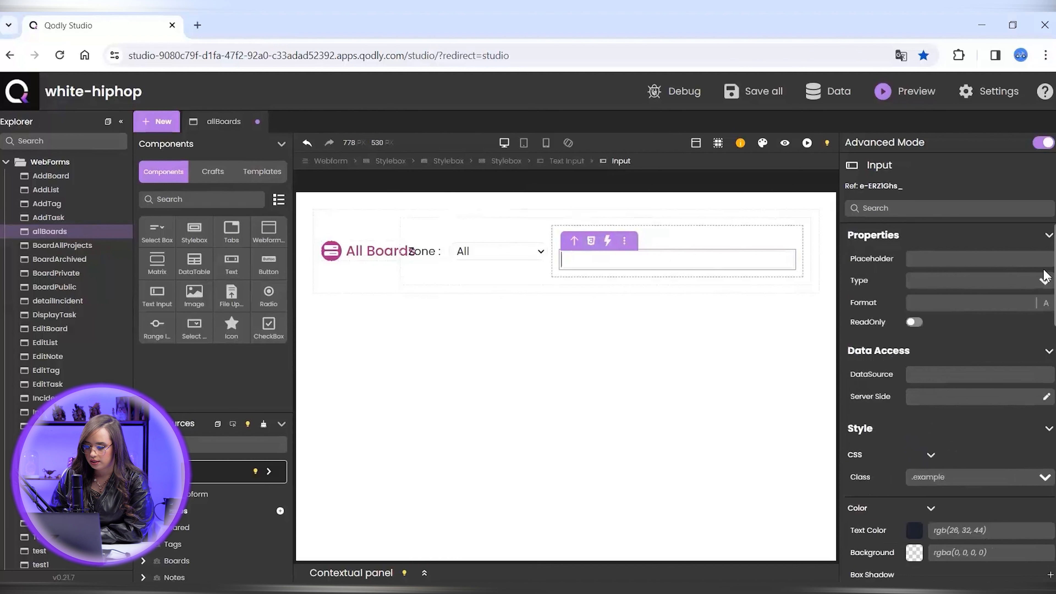
- Give the text input beside the Zone dropdown a 1 px border width and a border radius of 10 px
{"action": "scroll", "coordinate": [1044, 276], "scroll_direction": "down", "scroll_amount": 8}
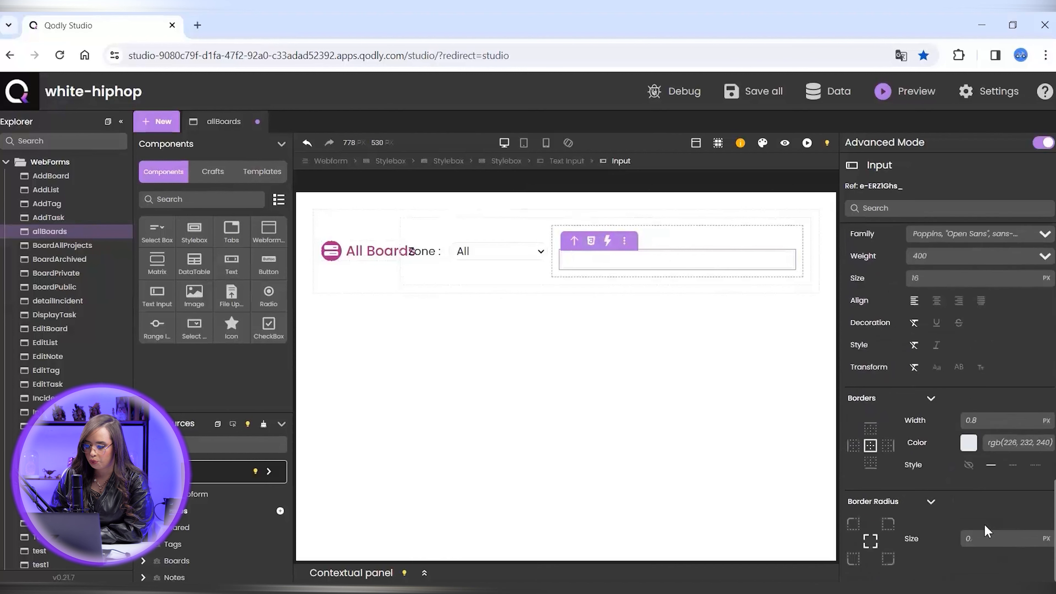
{"action": "left_click", "coordinate": [578, 165]}
{"action": "left_click", "coordinate": [974, 478]}
{"action": "type", "text": "1"}
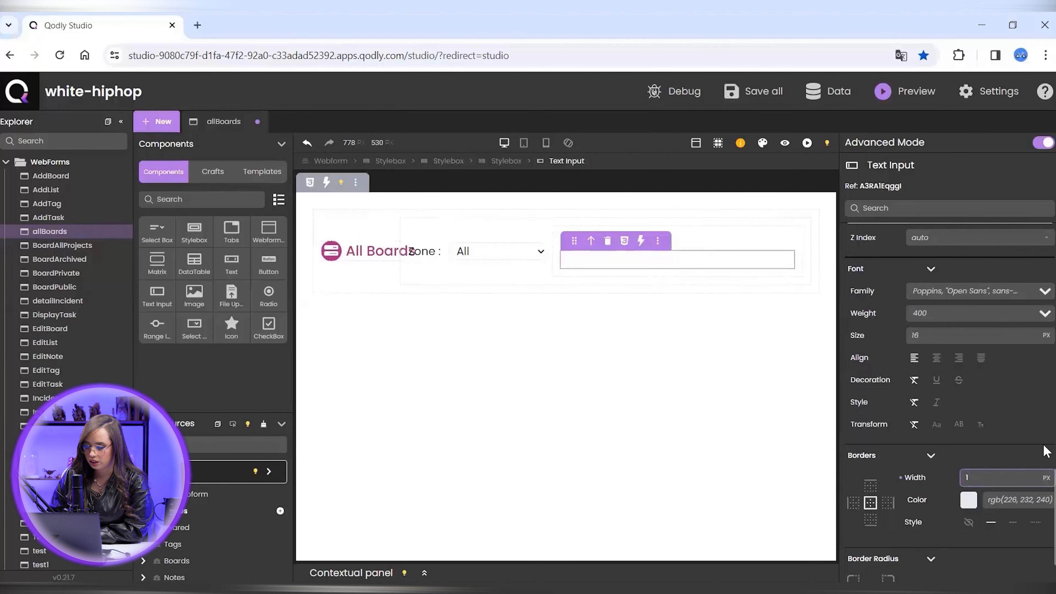
{"action": "scroll", "coordinate": [1044, 492], "scroll_direction": "down", "scroll_amount": 2}
{"action": "left_click", "coordinate": [1015, 540]}
{"action": "type", "text": "10"}
- Replace the star icon above the text input with the search magnifier icon
{"action": "left_click", "coordinate": [718, 243]}
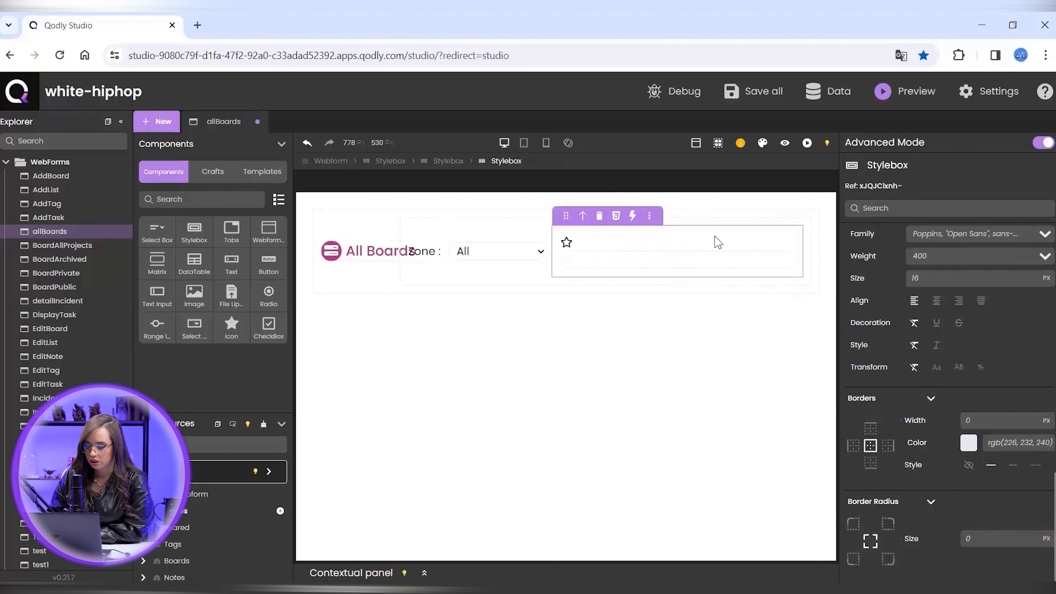
{"action": "left_click", "coordinate": [566, 242]}
{"action": "scroll", "coordinate": [1046, 495], "scroll_direction": "up", "scroll_amount": 10}
{"action": "left_click", "coordinate": [915, 260]}
{"action": "left_click", "coordinate": [913, 284]}
{"action": "type", "text": "search"}
{"action": "left_click", "coordinate": [930, 354]}
{"action": "left_click", "coordinate": [606, 247]}
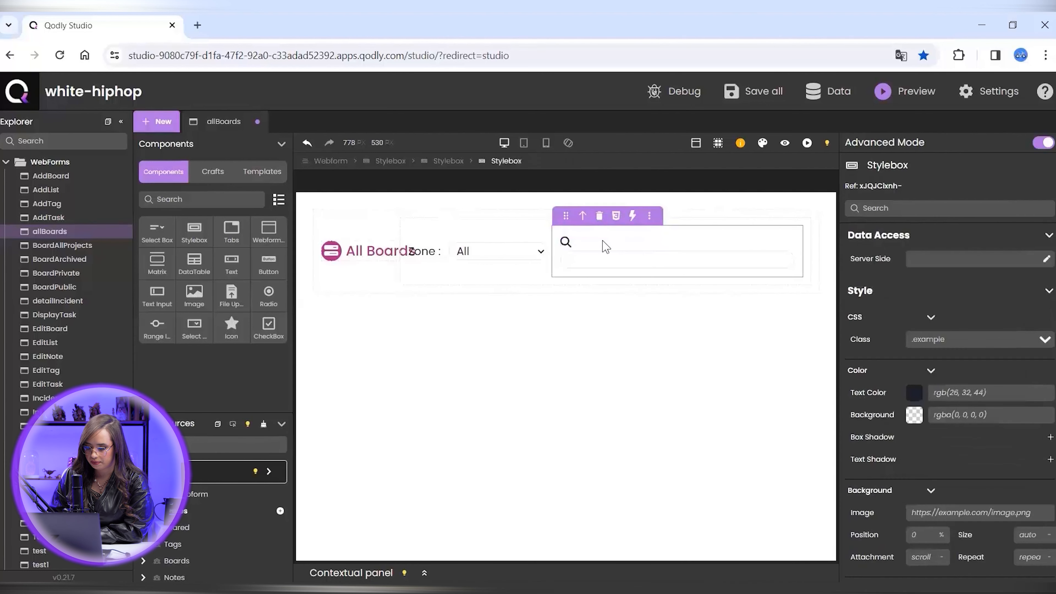
- Set the text input's placeholder to "Search Board" and choose its input type
{"action": "left_click", "coordinate": [606, 247]}
{"action": "left_click", "coordinate": [925, 258]}
{"action": "type", "text": "Search Board"}
{"action": "left_click", "coordinate": [973, 280]}
{"action": "left_click", "coordinate": [918, 298]}
{"action": "scroll", "coordinate": [1043, 401], "scroll_direction": "down", "scroll_amount": 8}
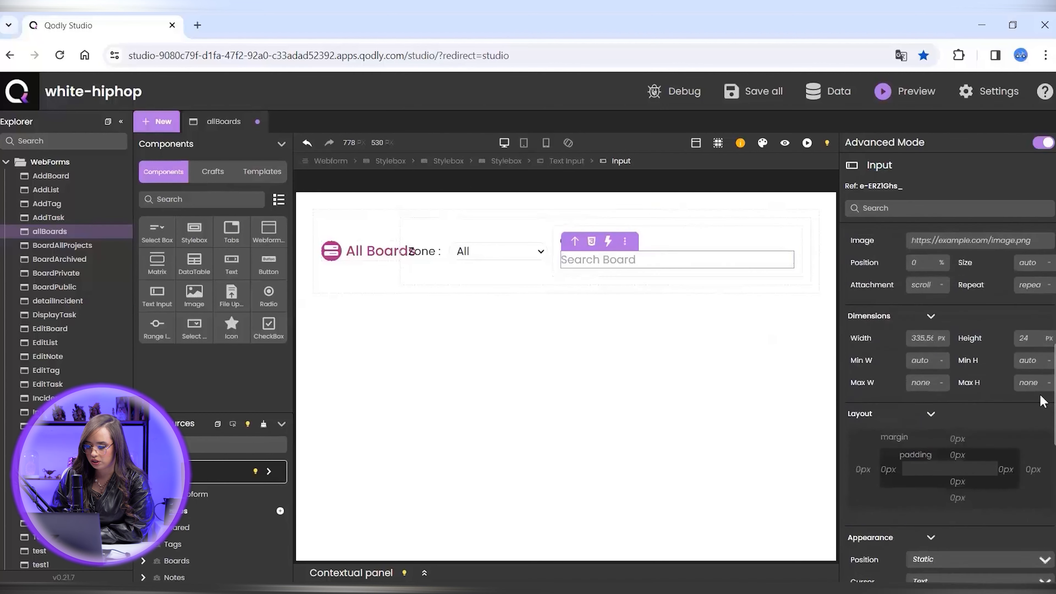
- Add a button beside the search input with background color #B02C86 and its icon placed left of the label
{"action": "left_click", "coordinate": [756, 272]}
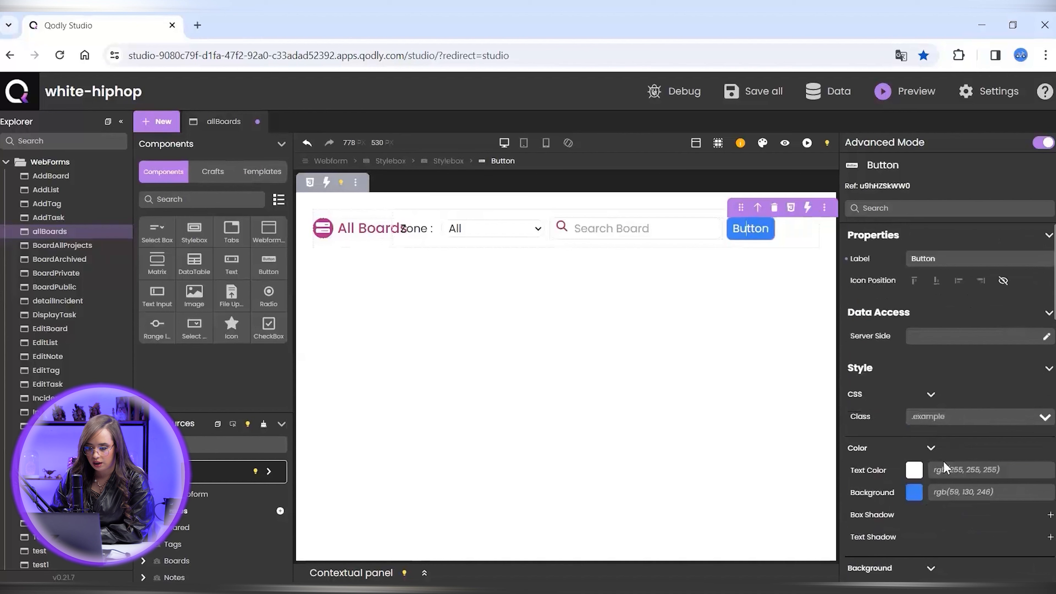
{"action": "left_click", "coordinate": [948, 492]}
{"action": "type", "text": "#B02C86"}
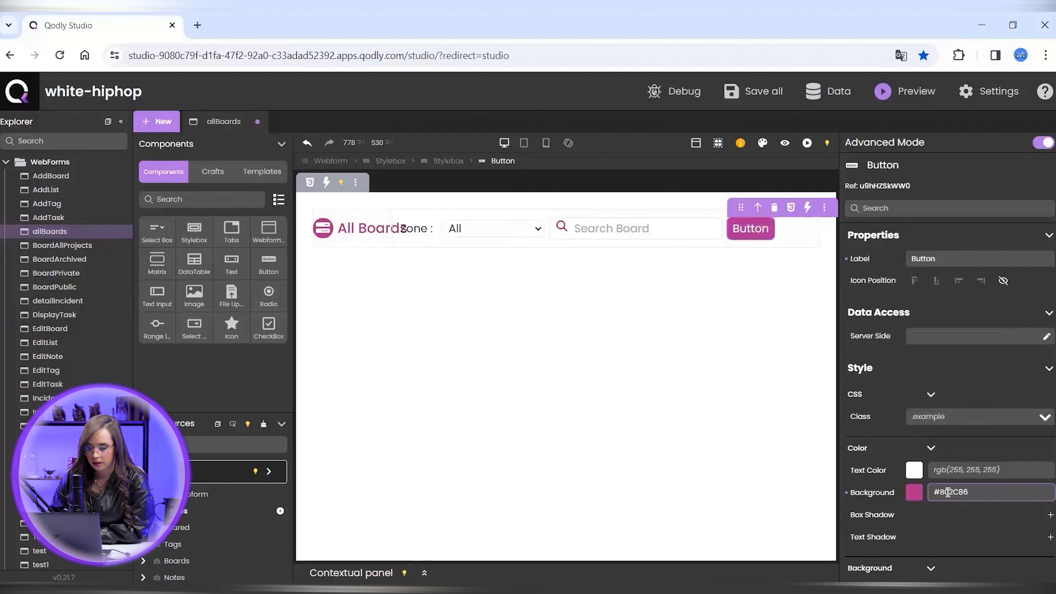
{"action": "left_click", "coordinate": [958, 280]}
- Round the button's corners with a larger border radius
{"action": "scroll", "coordinate": [1030, 509], "scroll_direction": "down", "scroll_amount": 10}
{"action": "left_click", "coordinate": [1001, 538]}
{"action": "left_click", "coordinate": [937, 278]}
{"action": "scroll", "coordinate": [1043, 499], "scroll_direction": "up", "scroll_amount": 10}
- Change the button's icon to a plain plus sign and set its label to "Add Board"
{"action": "left_click", "coordinate": [740, 231]}
{"action": "left_click", "coordinate": [915, 260]}
{"action": "left_click", "coordinate": [912, 283]}
{"action": "type", "text": "plus"}
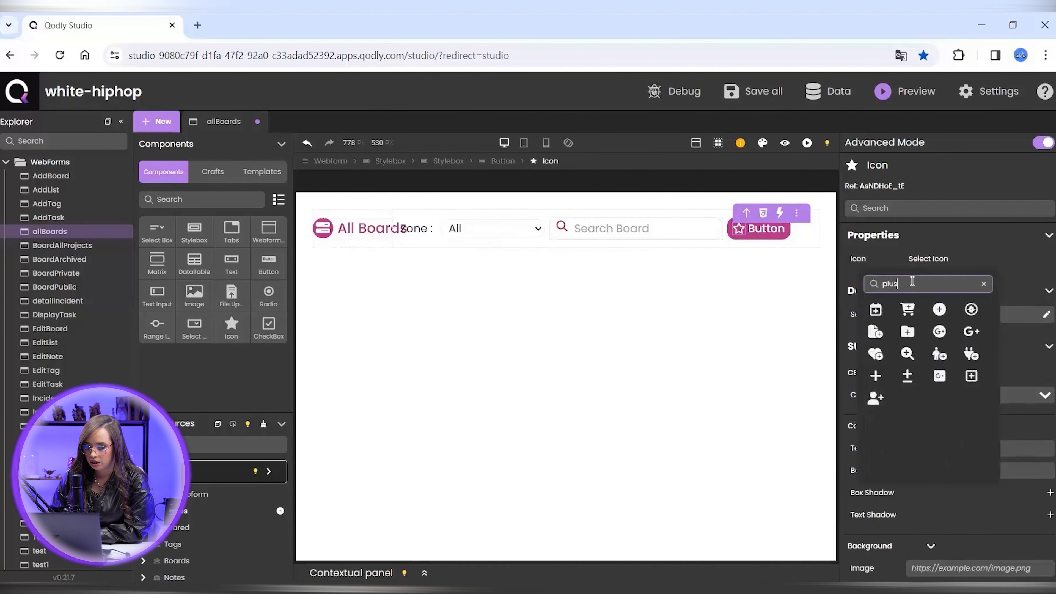
{"action": "left_click", "coordinate": [875, 373]}
{"action": "double_click", "coordinate": [764, 234]}
{"action": "type", "text": "Add Board"}
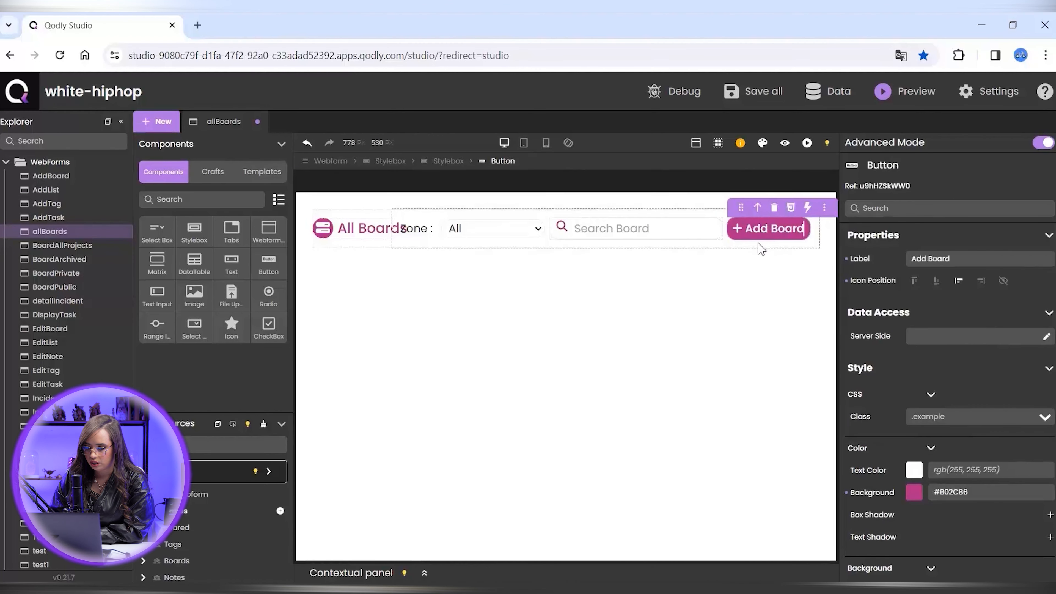
- Set the padding of the stylebox around the Zone, search and Add Board controls to 0 and justify its content to flex-end
{"action": "left_click", "coordinate": [762, 246]}
{"action": "scroll", "coordinate": [922, 326], "scroll_direction": "down", "scroll_amount": 8}
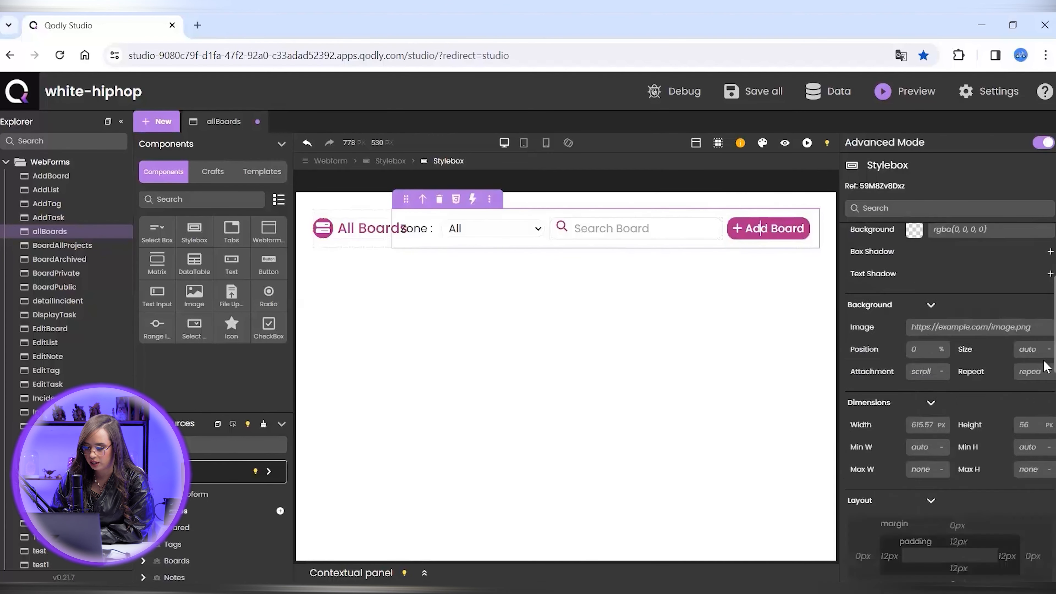
{"action": "left_click", "coordinate": [922, 326]}
{"action": "type", "text": "0"}
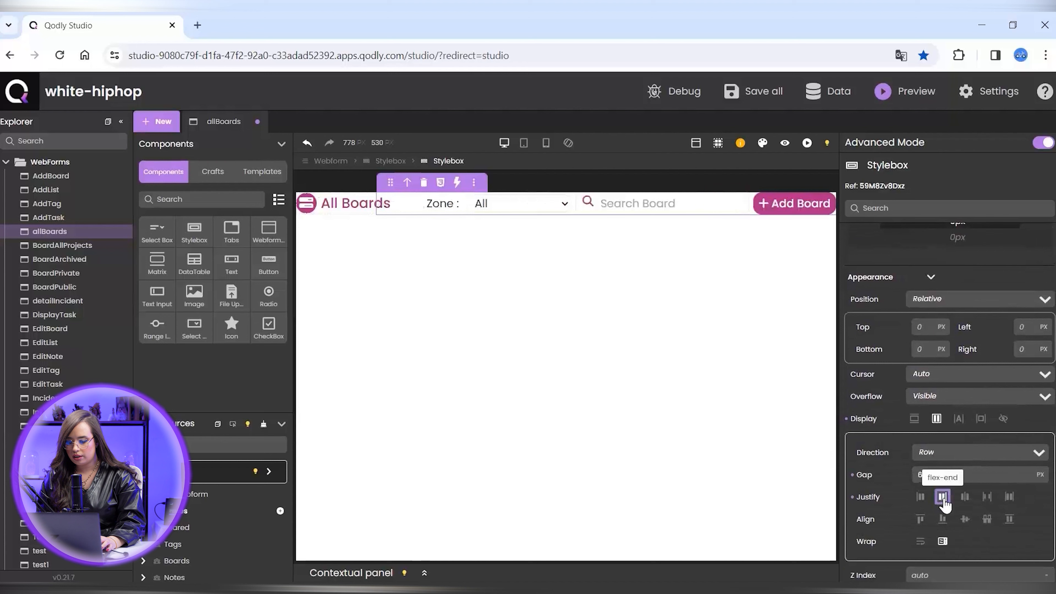
- Place a stylebox below the header row and add a Matrix component inside it
{"action": "left_click", "coordinate": [474, 279]}
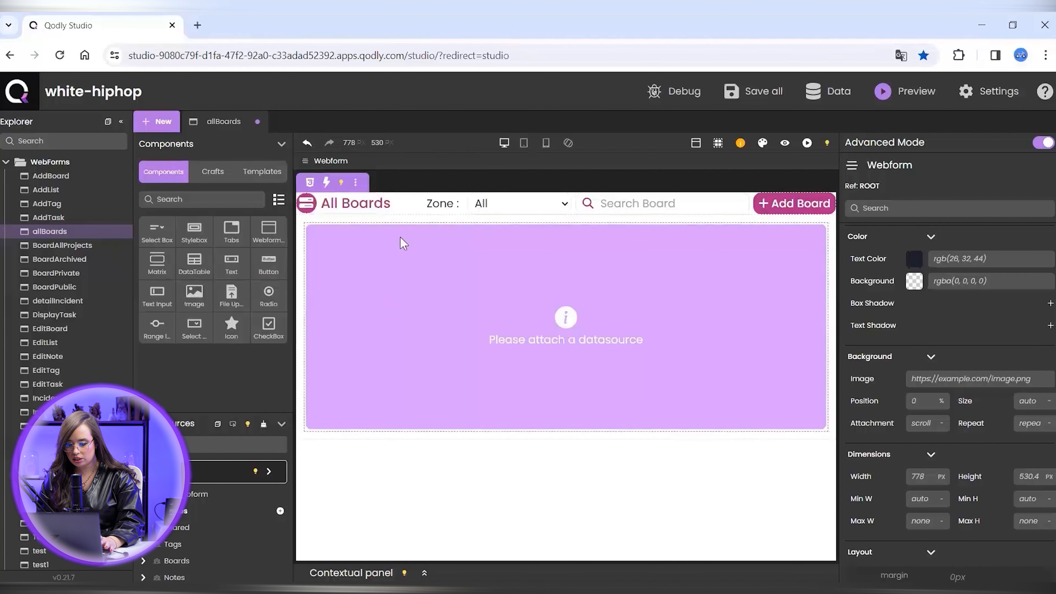
{"action": "left_click", "coordinate": [425, 254]}
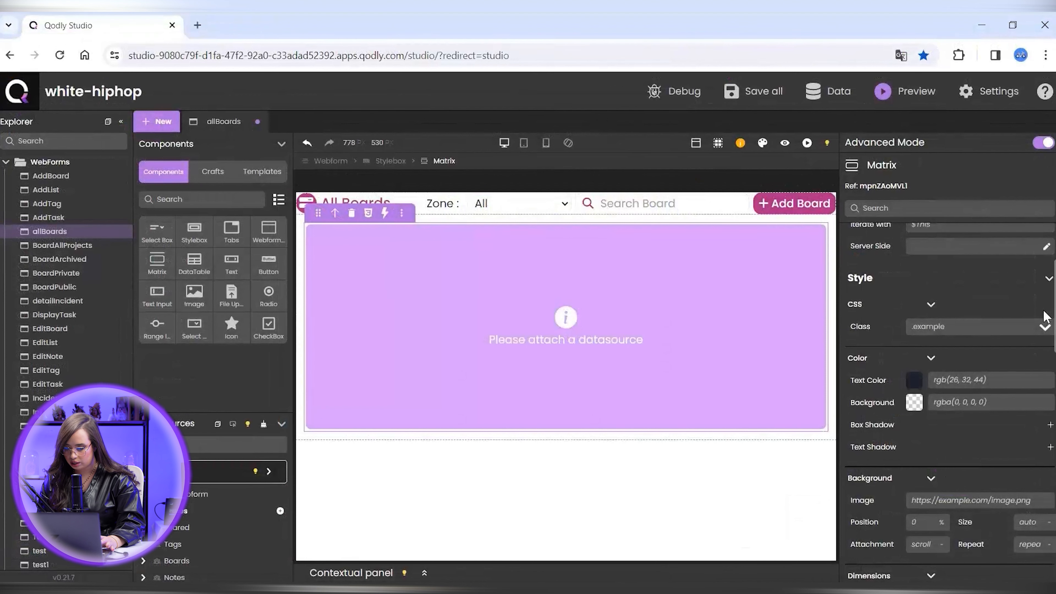
{"action": "scroll", "coordinate": [1046, 317], "scroll_direction": "up", "scroll_amount": 1}
{"action": "scroll", "coordinate": [1047, 302], "scroll_direction": "up", "scroll_amount": 2}
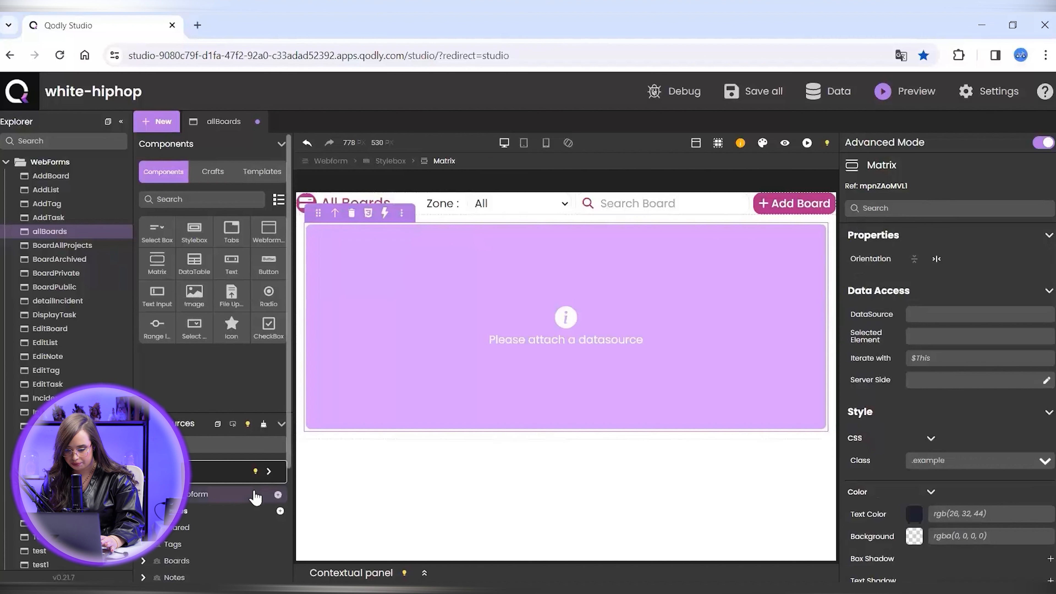
- Create a webform datasource allBoards as an Entity Selection of the Board dataclass and attach it to the matrix
{"action": "left_click", "coordinate": [278, 494]}
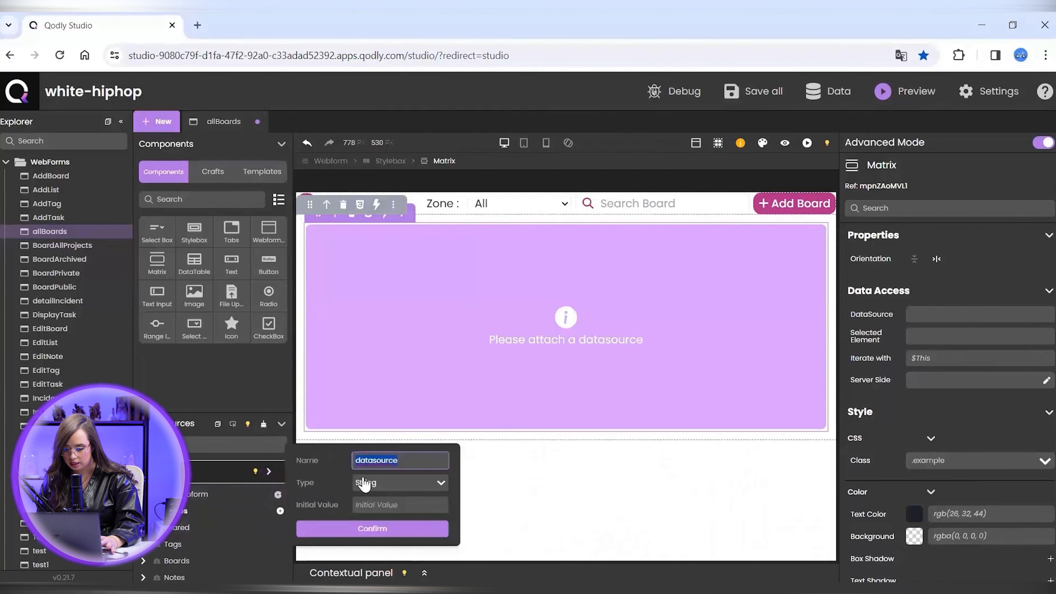
{"action": "type", "text": "allBoards"}
{"action": "left_click", "coordinate": [423, 489]}
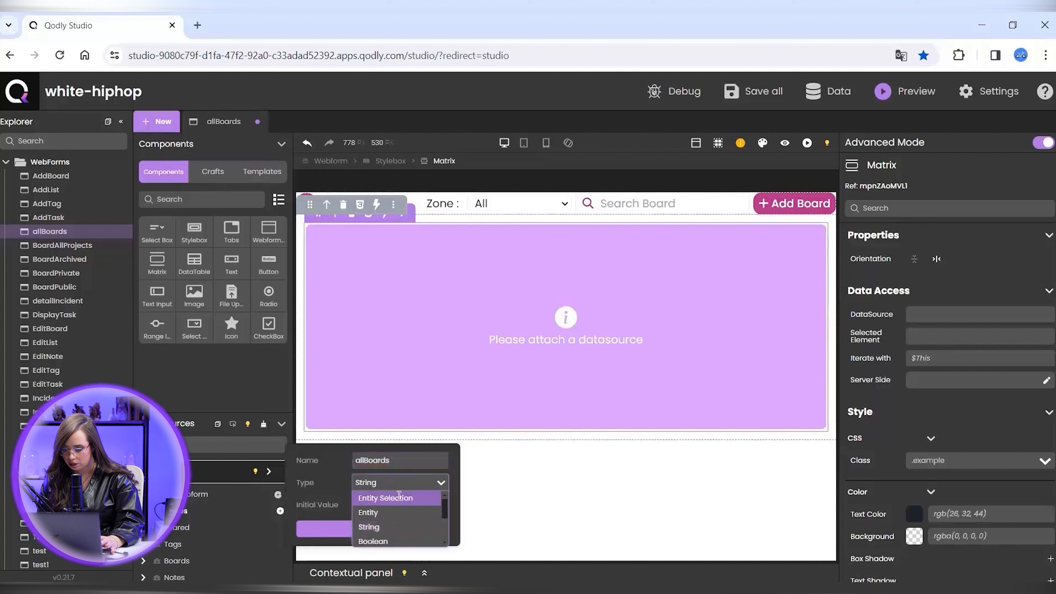
{"action": "left_click", "coordinate": [398, 500]}
{"action": "left_click", "coordinate": [426, 483]}
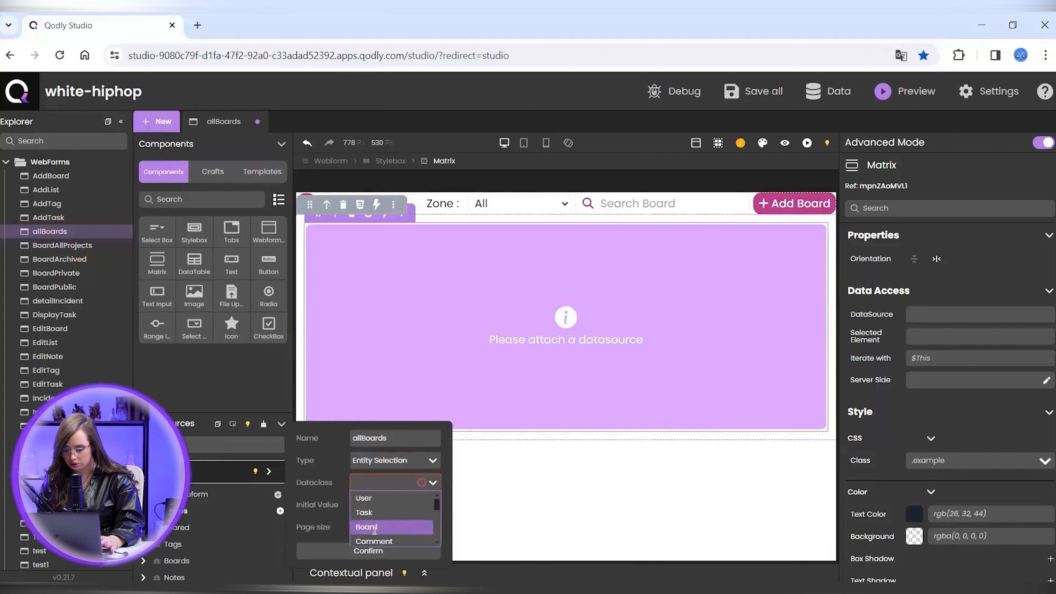
{"action": "left_click", "coordinate": [367, 525]}
{"action": "left_click", "coordinate": [375, 552]}
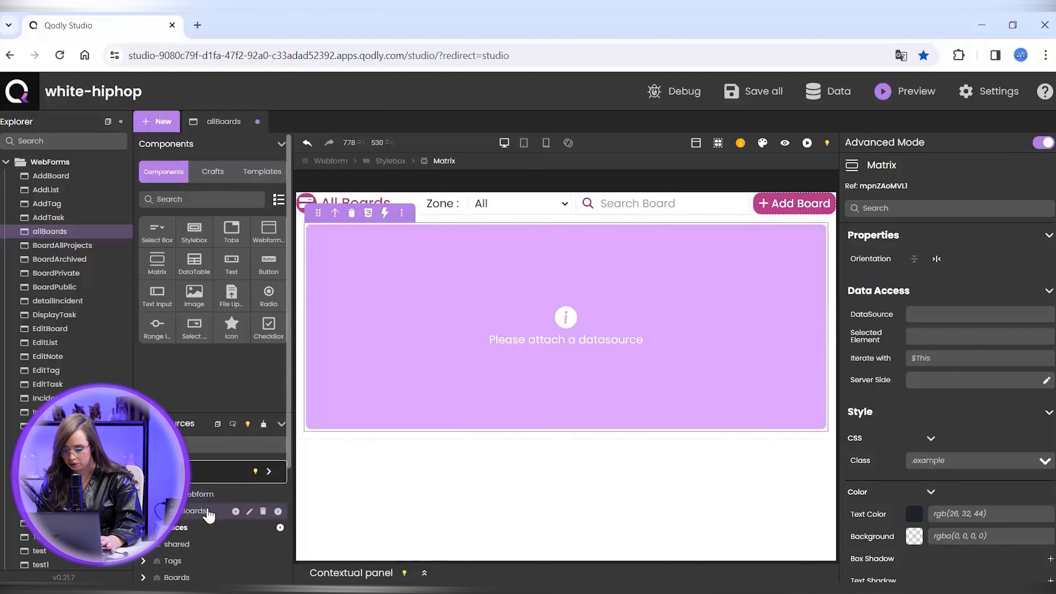
{"action": "left_click_drag", "start_coordinate": [582, 323], "coordinate": [591, 320]}
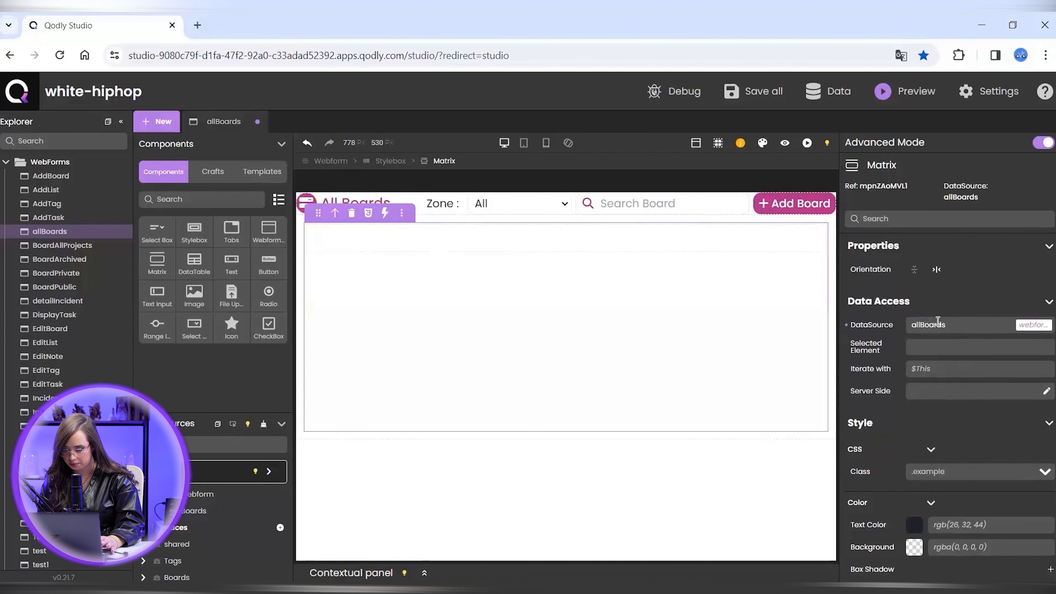
- Set the matrix item stylebox's width to 411 px and its height to 200 px
{"action": "left_click", "coordinate": [412, 246]}
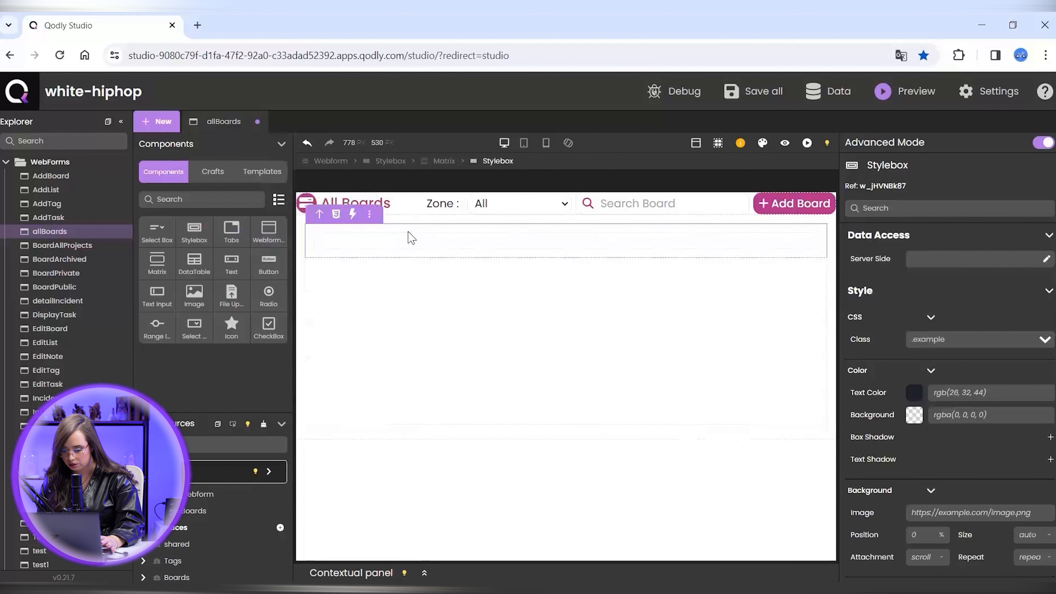
{"action": "scroll", "coordinate": [1039, 333], "scroll_direction": "down", "scroll_amount": 5}
{"action": "left_click", "coordinate": [918, 323]}
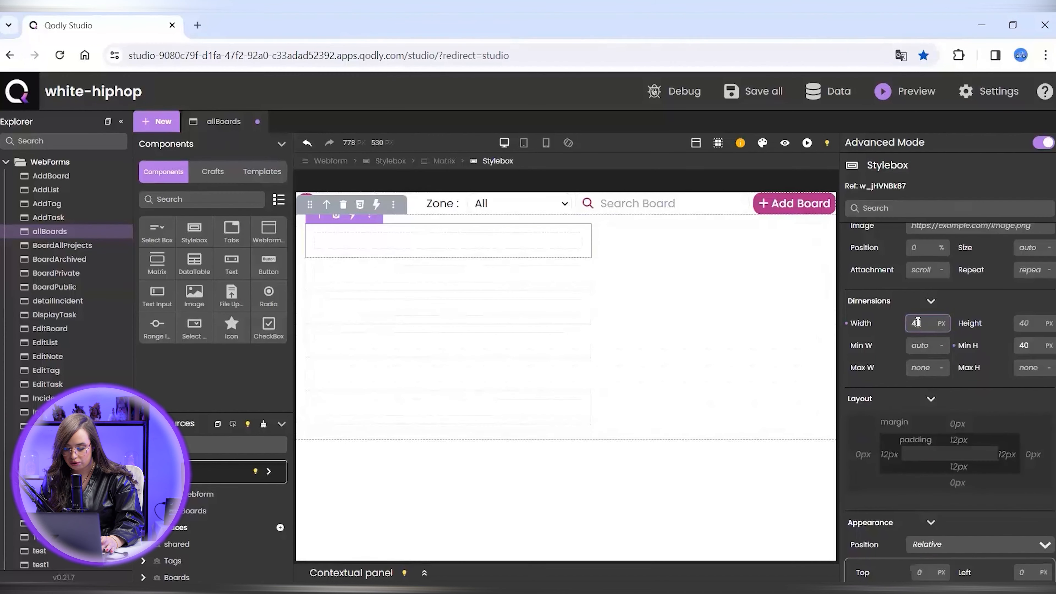
{"action": "left_click", "coordinate": [708, 233]}
{"action": "scroll", "coordinate": [930, 364], "scroll_direction": "up", "scroll_amount": 1}
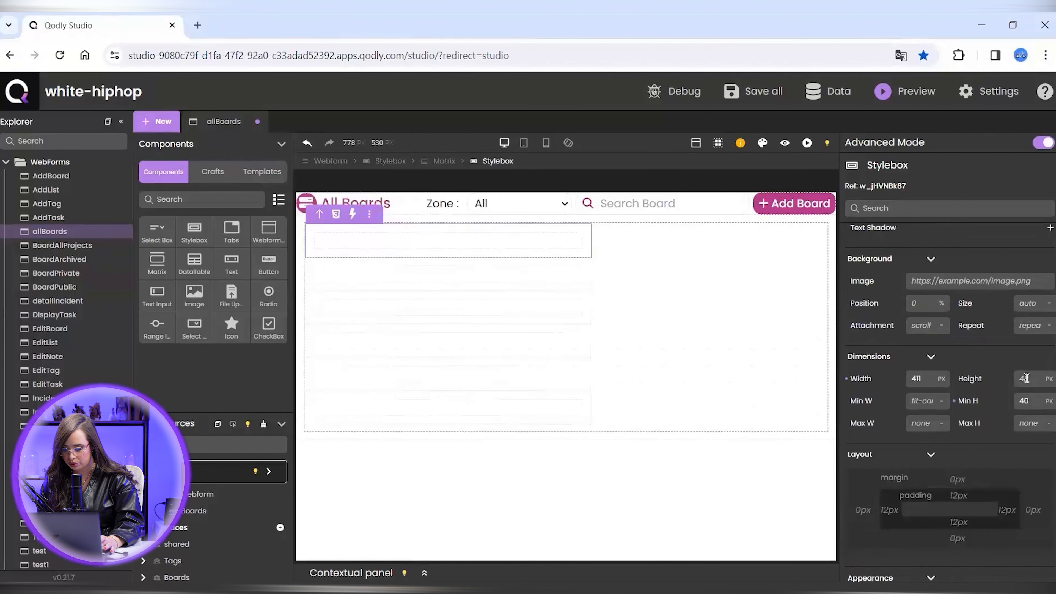
{"action": "type", "text": "200"}
{"action": "key", "text": "Return"}
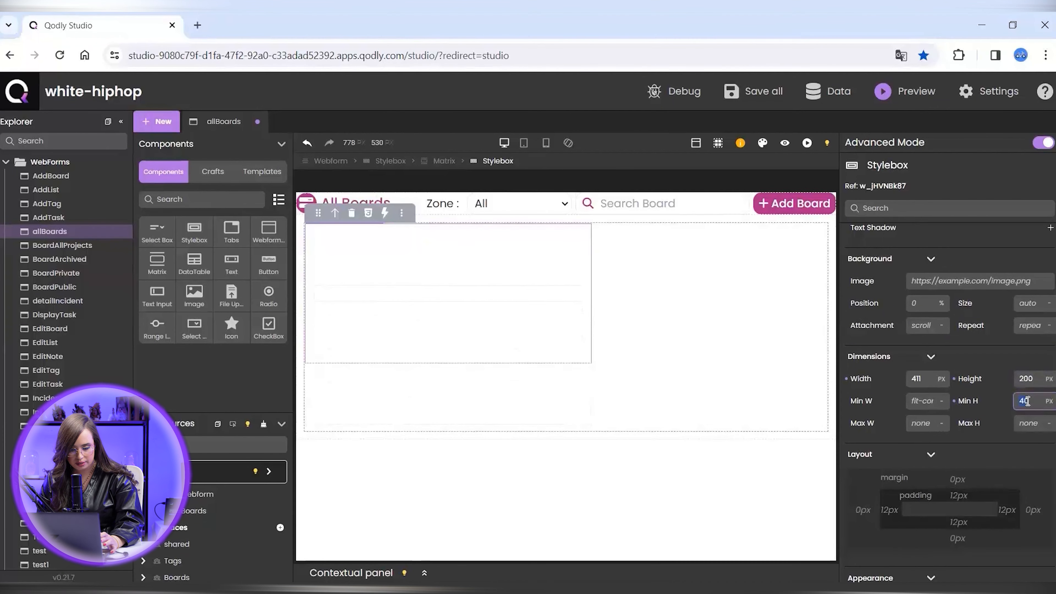
- Set the matrix item stylebox's minimum and maximum height to 200 px and save the webform
{"action": "double_click", "coordinate": [1027, 400]}
{"action": "type", "text": "200"}
{"action": "left_click", "coordinate": [1026, 428]}
{"action": "type", "text": "200"}
{"action": "key", "text": "ctrl+s"}
- Set the width and height of the stylebox nested in the matrix item to 100%
{"action": "left_click", "coordinate": [553, 295]}
{"action": "left_click", "coordinate": [915, 433]}
{"action": "type", "text": "10"}
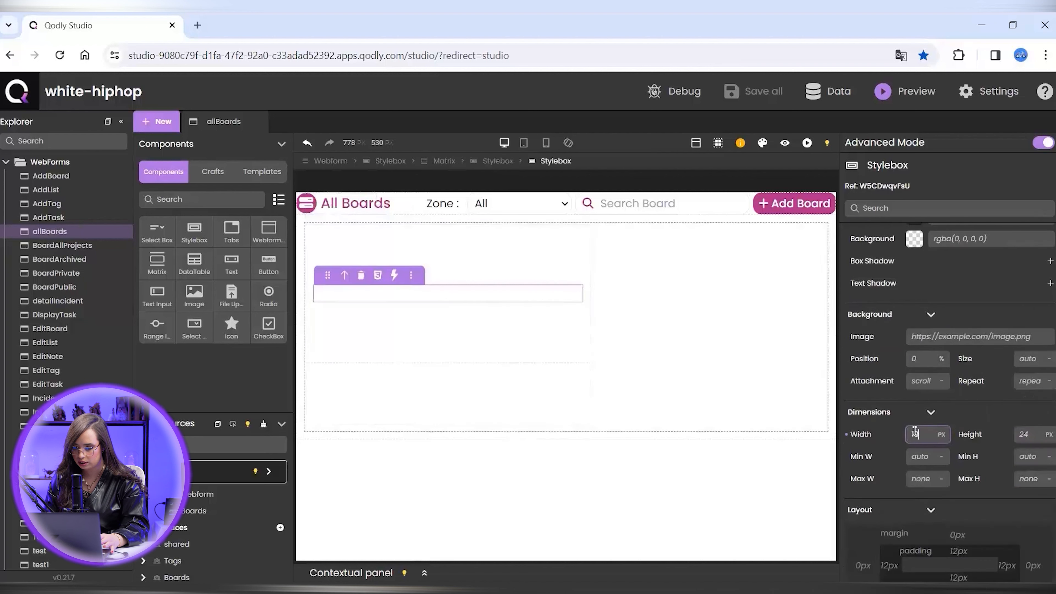
{"action": "type", "text": "0%"}
{"action": "left_click", "coordinate": [1024, 433]}
{"action": "type", "text": "100%"}
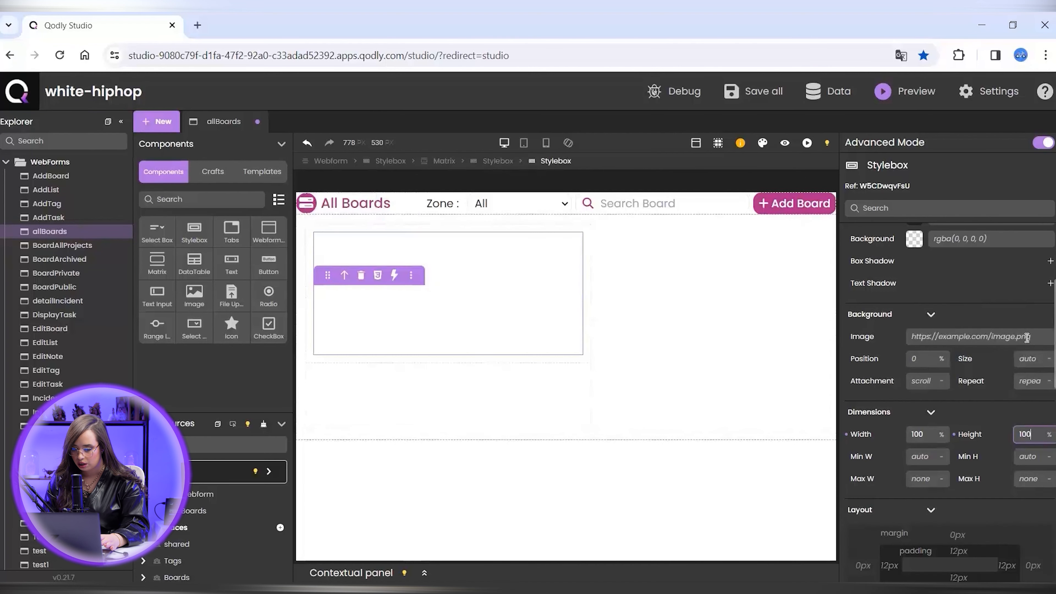
- Give the nested stylebox a border radius of 12 px and save the webform
{"action": "scroll", "coordinate": [1045, 373], "scroll_direction": "down", "scroll_amount": 8}
{"action": "left_click", "coordinate": [987, 540]}
{"action": "type", "text": "12"}
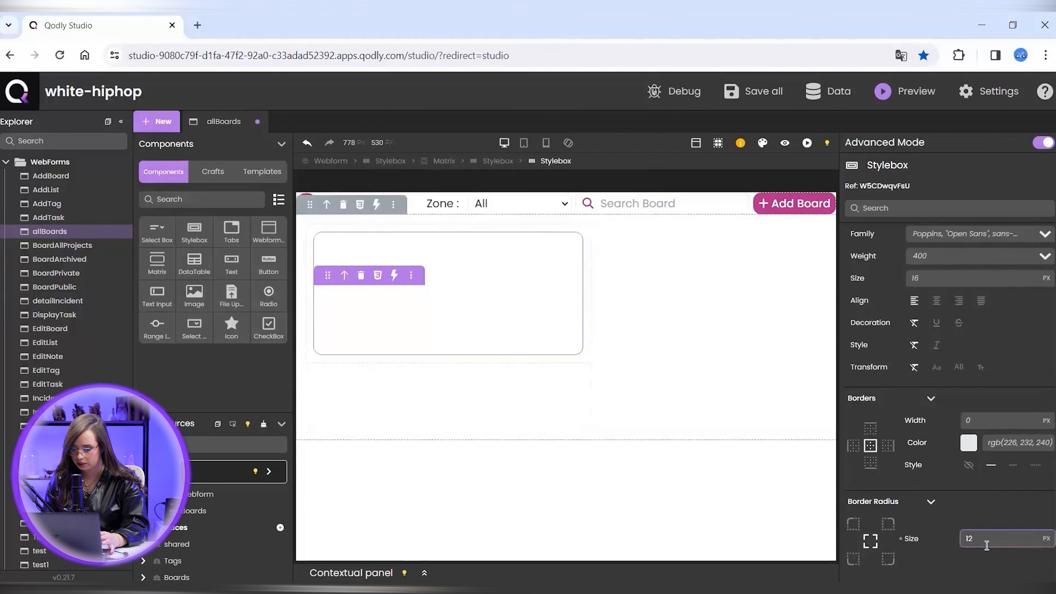
{"action": "key", "text": "ctrl+s"}
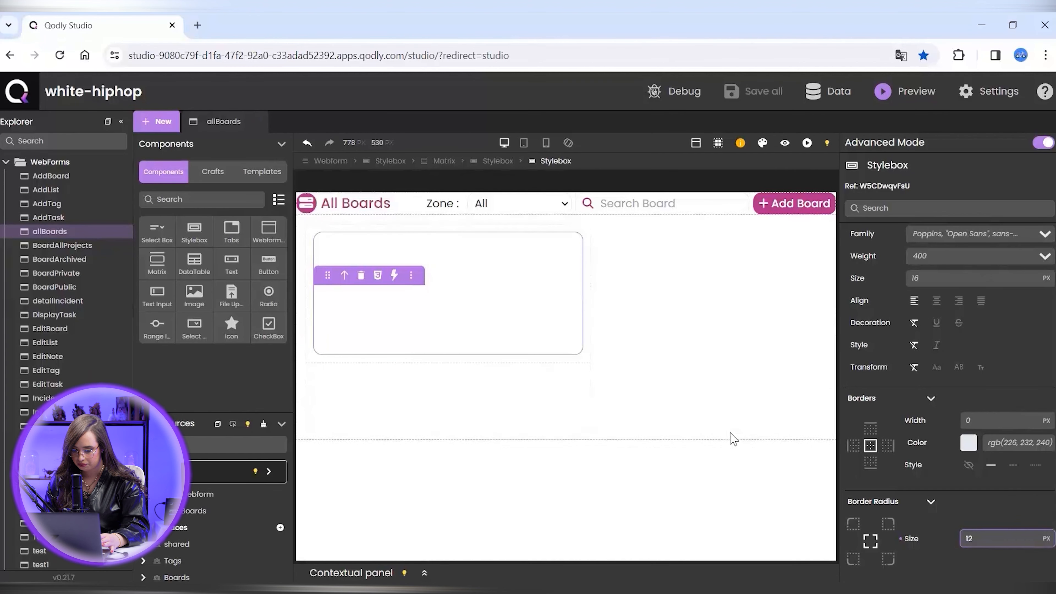
- Apply the flexGrow1 CSS class to the stylebox containing the matrix, check the class definition, and save
{"action": "left_click", "coordinate": [695, 437]}
{"action": "left_click", "coordinate": [957, 338]}
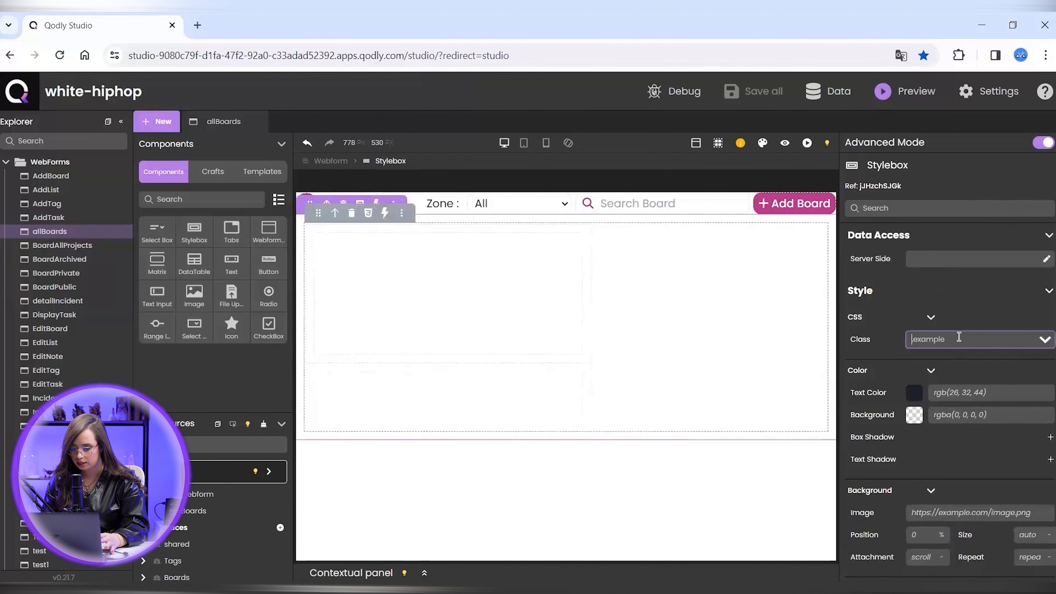
{"action": "type", "text": "fle"}
{"action": "left_click", "coordinate": [938, 355]}
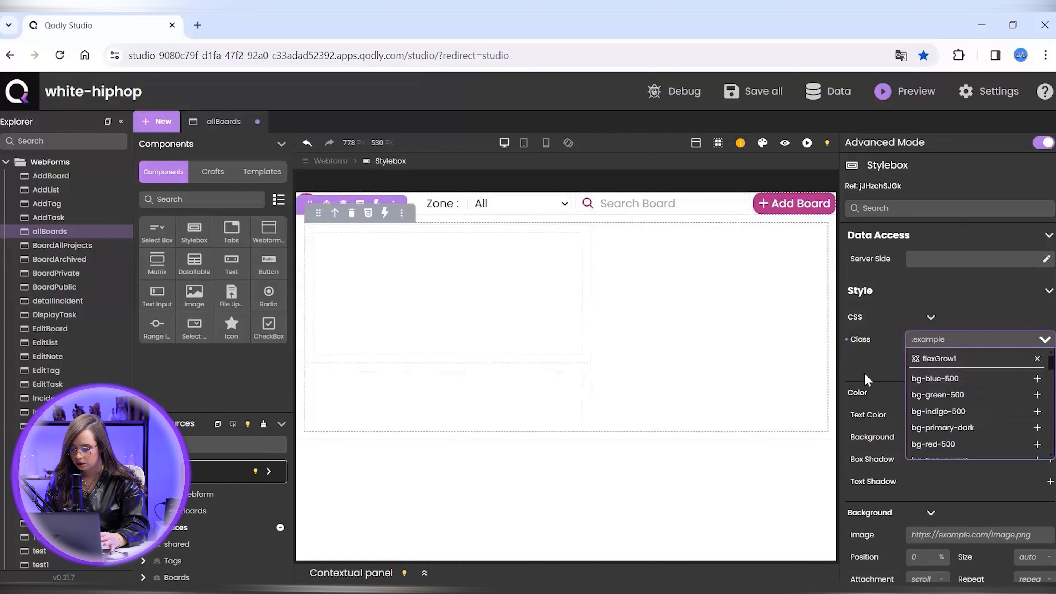
{"action": "left_click", "coordinate": [966, 359]}
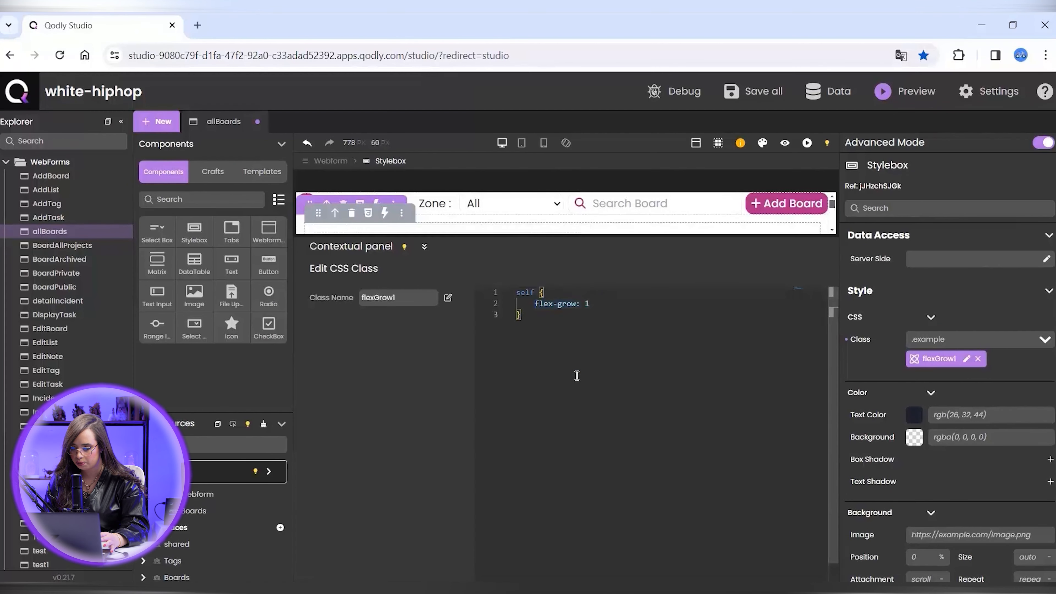
{"action": "left_click", "coordinate": [424, 247]}
{"action": "key", "text": "ctrl+s"}
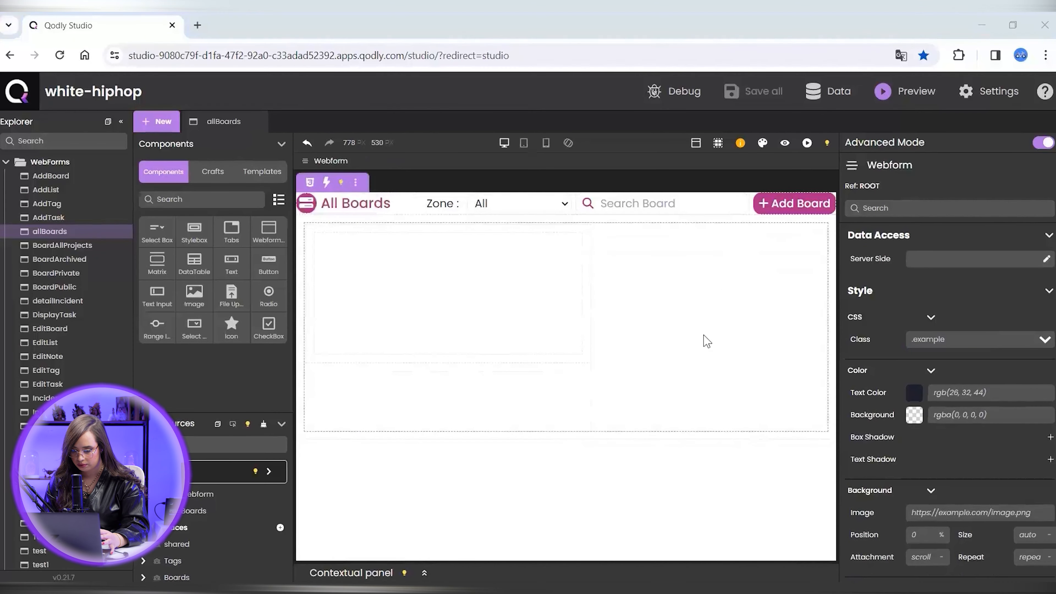
- Apply the flexGrow1 CSS class to the matrix, replace its fixed height with a 200 px minimum height, and save
{"action": "left_click", "coordinate": [705, 339]}
{"action": "scroll", "coordinate": [1045, 329], "scroll_direction": "down", "scroll_amount": 3}
{"action": "left_click", "coordinate": [985, 281]}
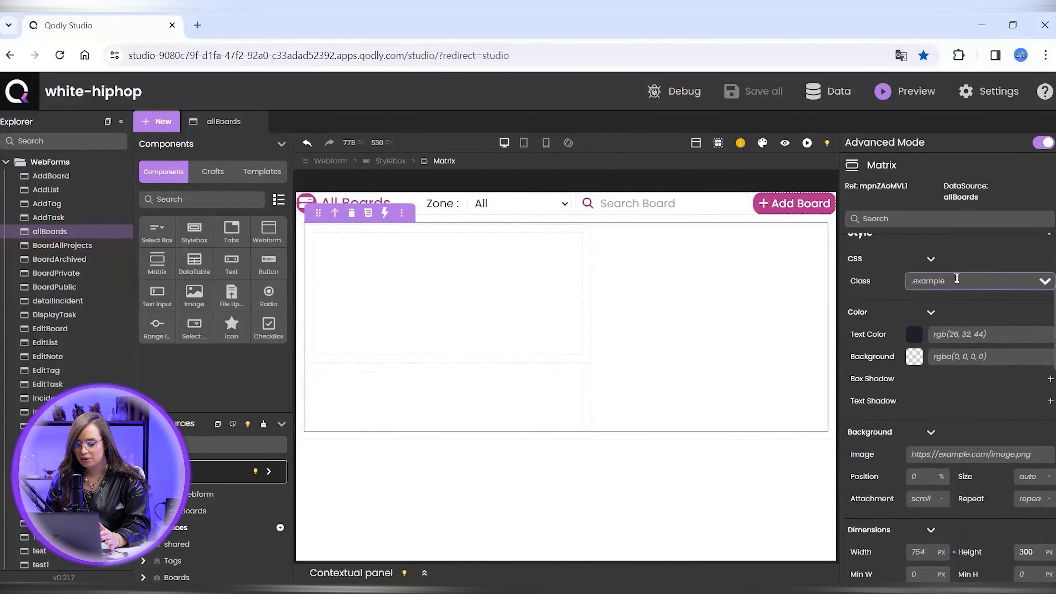
{"action": "type", "text": "flex"}
{"action": "left_click", "coordinate": [940, 300]}
{"action": "scroll", "coordinate": [929, 339], "scroll_direction": "down", "scroll_amount": 6}
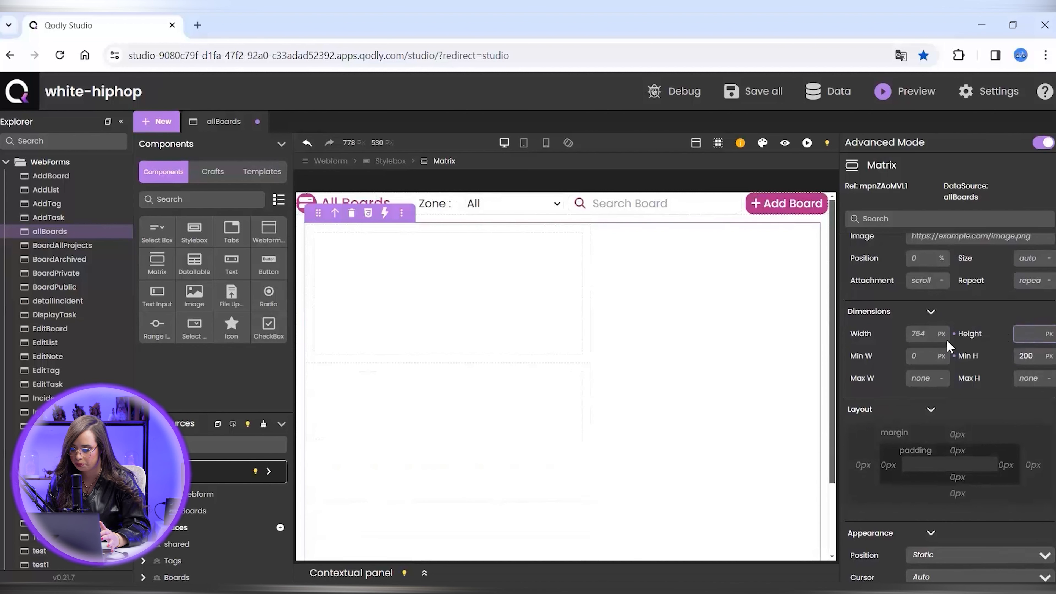
{"action": "key", "text": "ctrl+s"}
- Set the padding of the rounded card stylebox in the matrix item to 16 px on all sides
{"action": "left_click", "coordinate": [441, 282]}
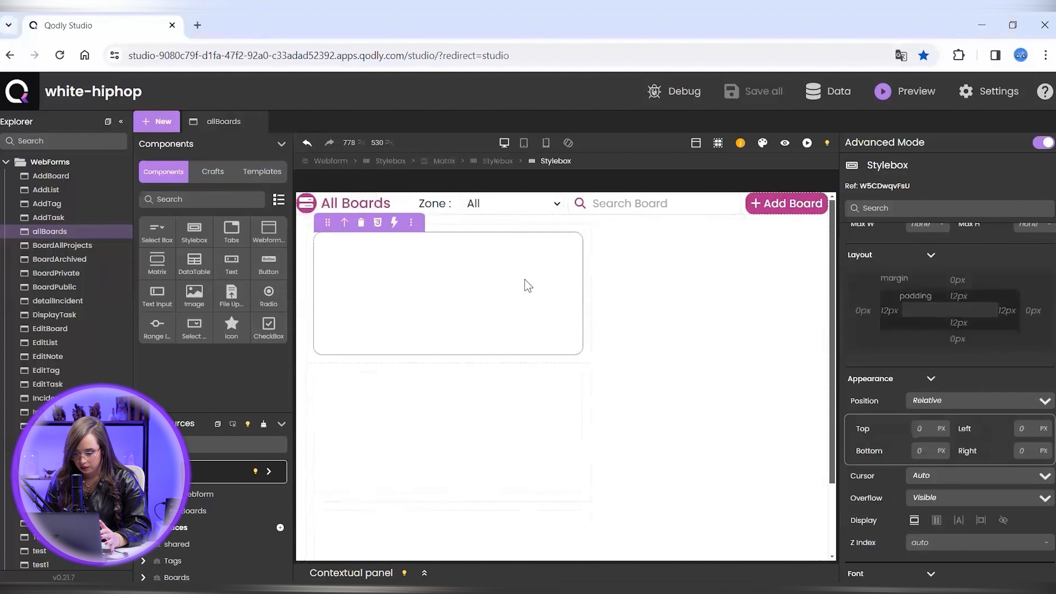
{"action": "left_click", "coordinate": [920, 303]}
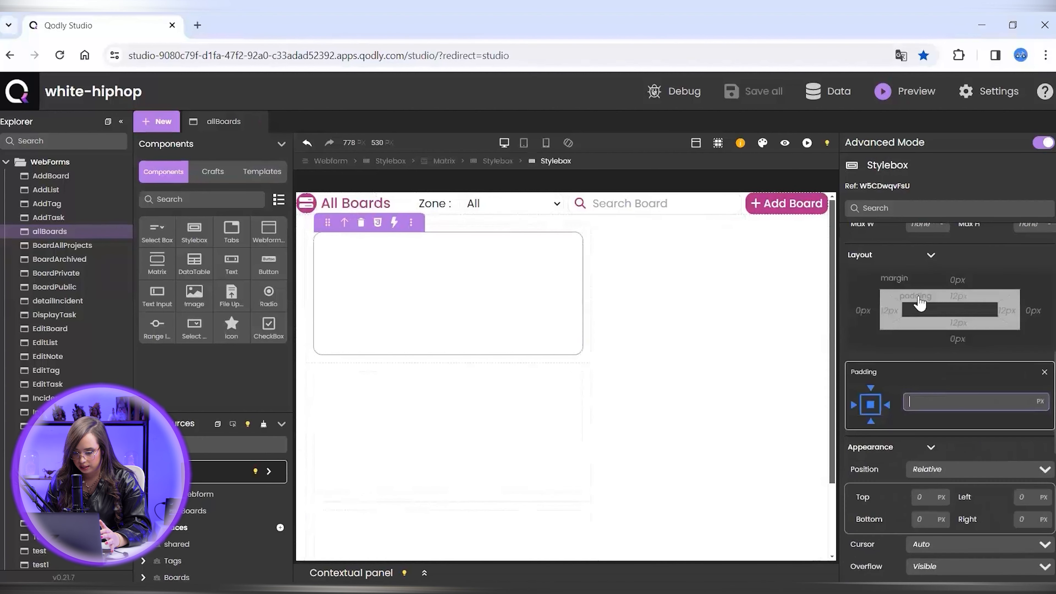
{"action": "type", "text": "16"}
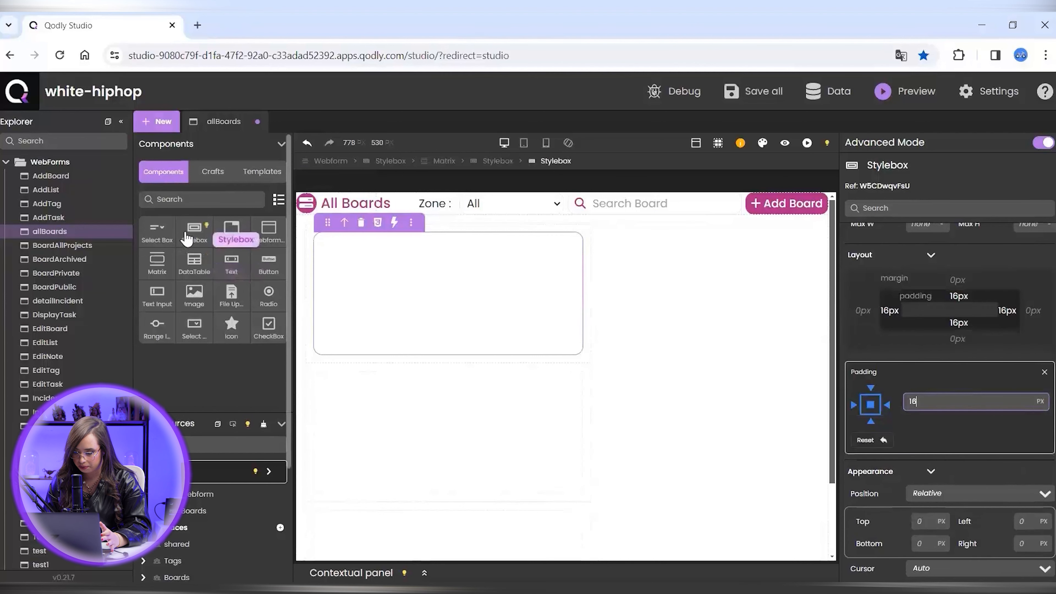
- Nest a stylebox inside the card stylebox and place a text component in it
{"action": "left_click_drag", "start_coordinate": [193, 239], "coordinate": [208, 236]}
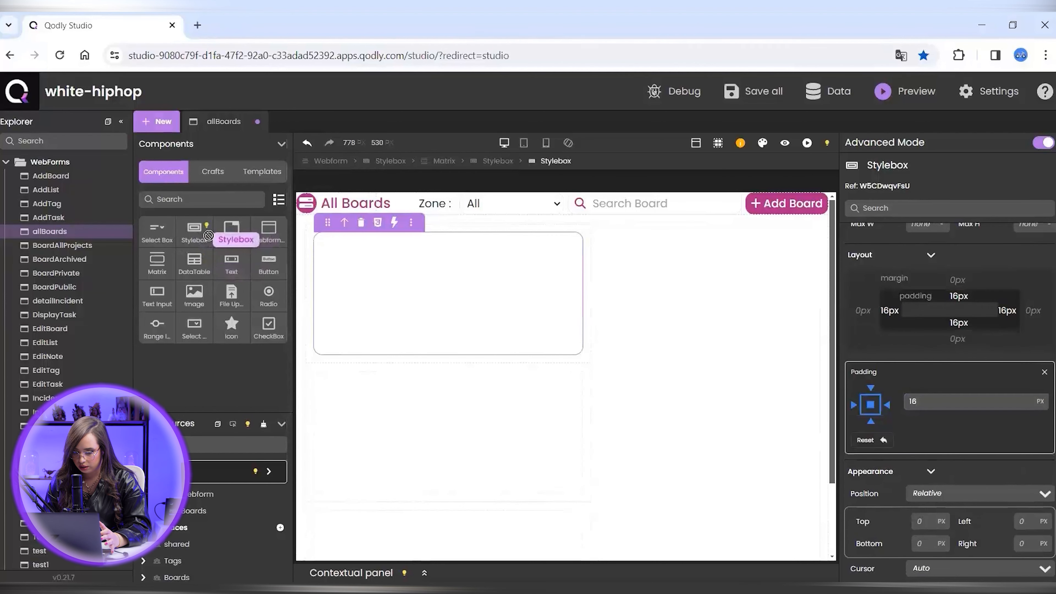
{"action": "left_click_drag", "start_coordinate": [447, 279], "coordinate": [373, 254]}
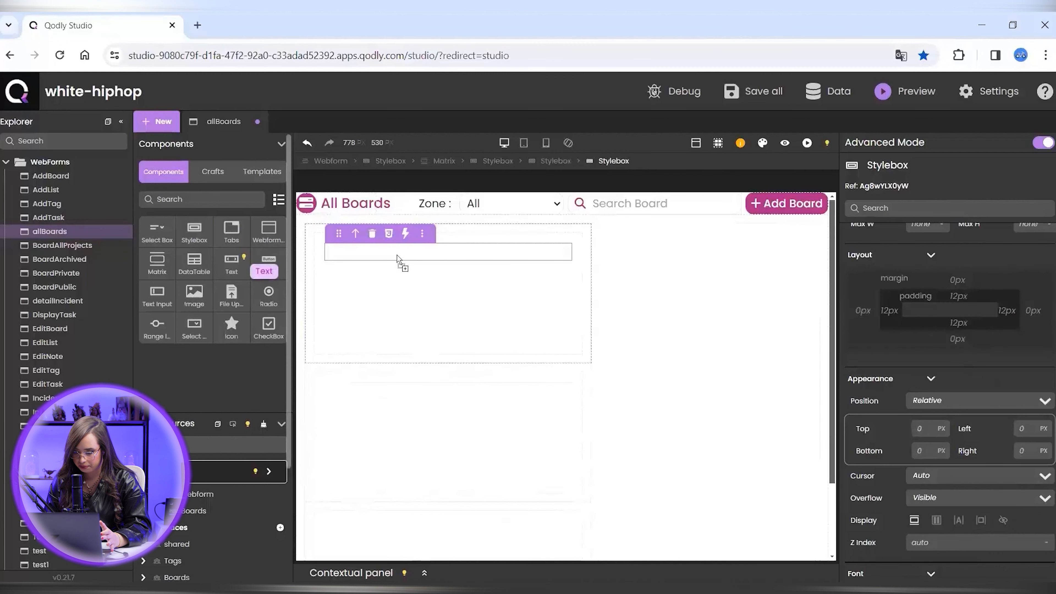
{"action": "left_click_drag", "start_coordinate": [398, 258], "coordinate": [398, 258]}
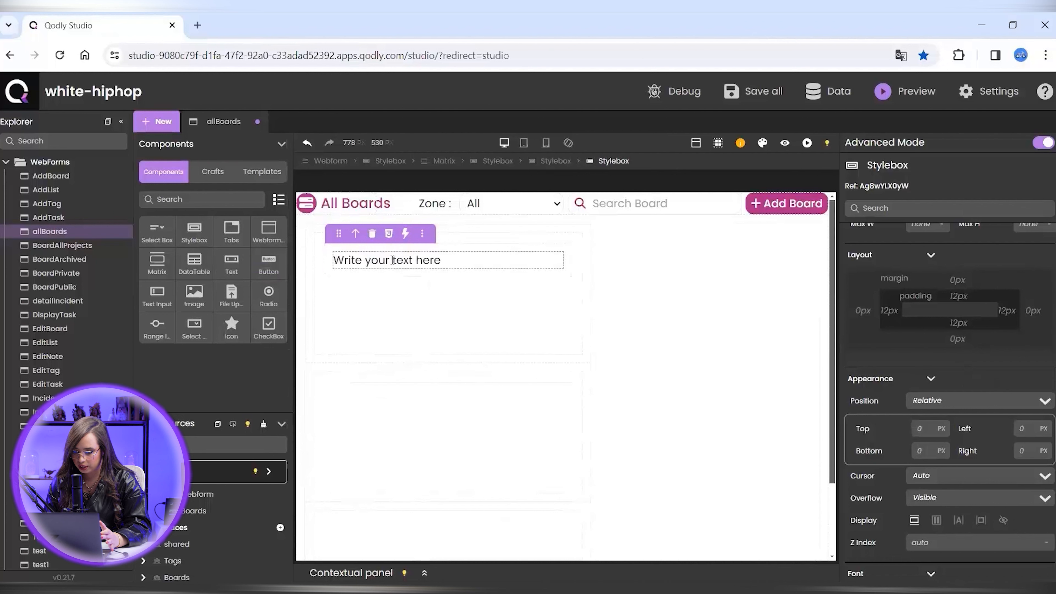
{"action": "left_click", "coordinate": [393, 260]}
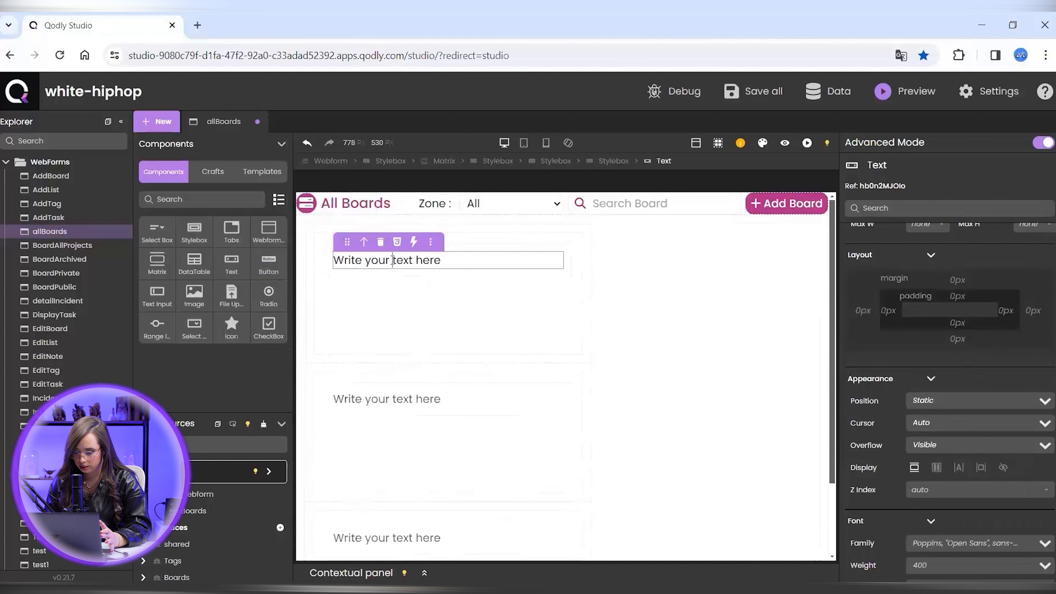
- Bind the new text component to the datasource $This.name with the label boardName
{"action": "double_click", "coordinate": [392, 260]}
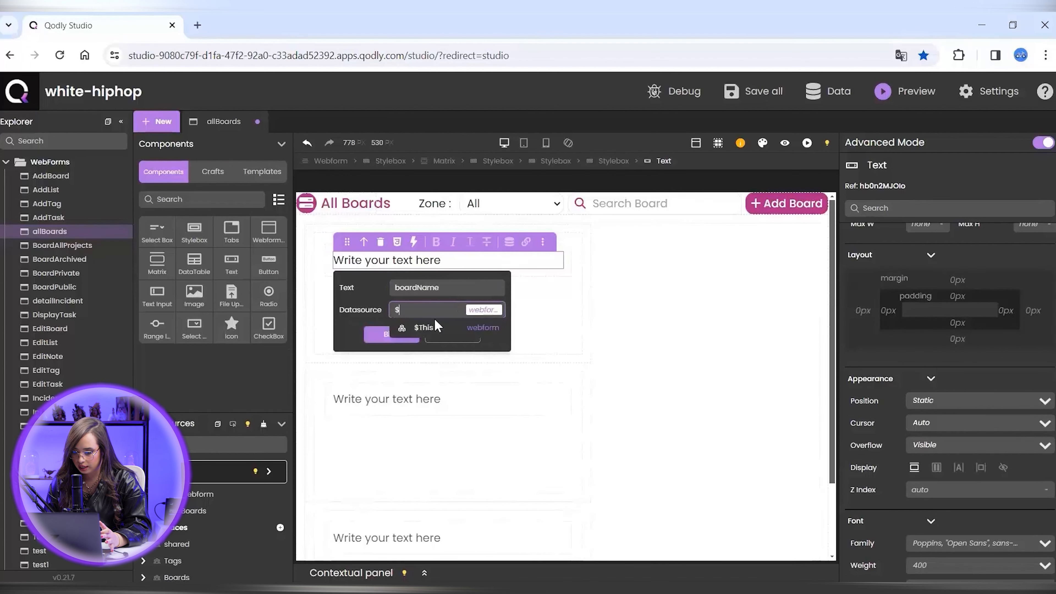
{"action": "type", "text": "This.name"}
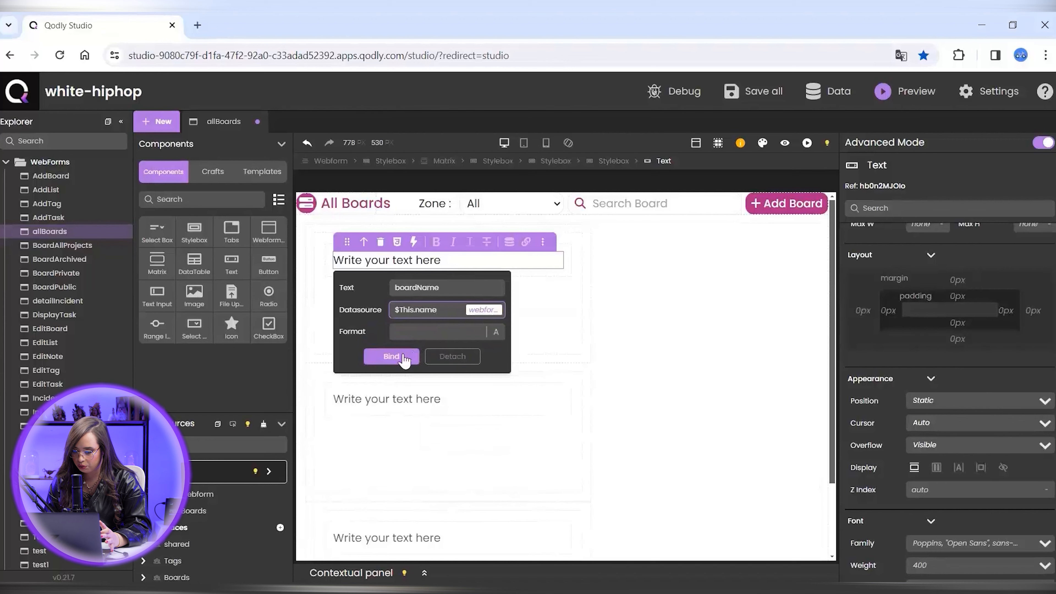
{"action": "left_click", "coordinate": [393, 357]}
- Set the boardName text's font weight to 500 and its size to 16 px
{"action": "scroll", "coordinate": [990, 370], "scroll_direction": "down", "scroll_amount": 5}
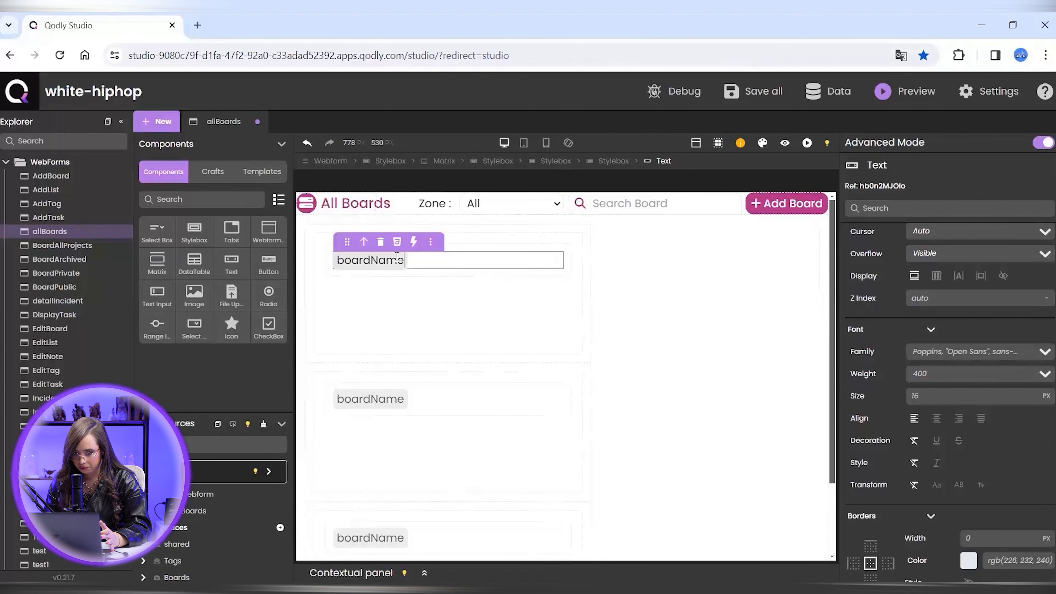
{"action": "left_click", "coordinate": [965, 374]}
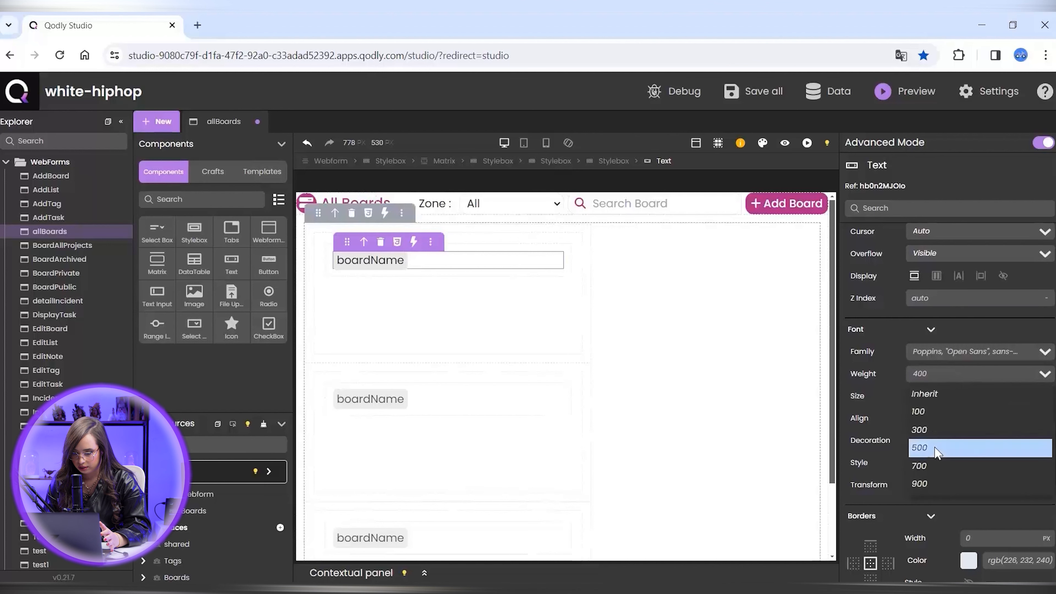
{"action": "left_click", "coordinate": [923, 454]}
{"action": "left_click", "coordinate": [938, 398]}
{"action": "type", "text": "16"}
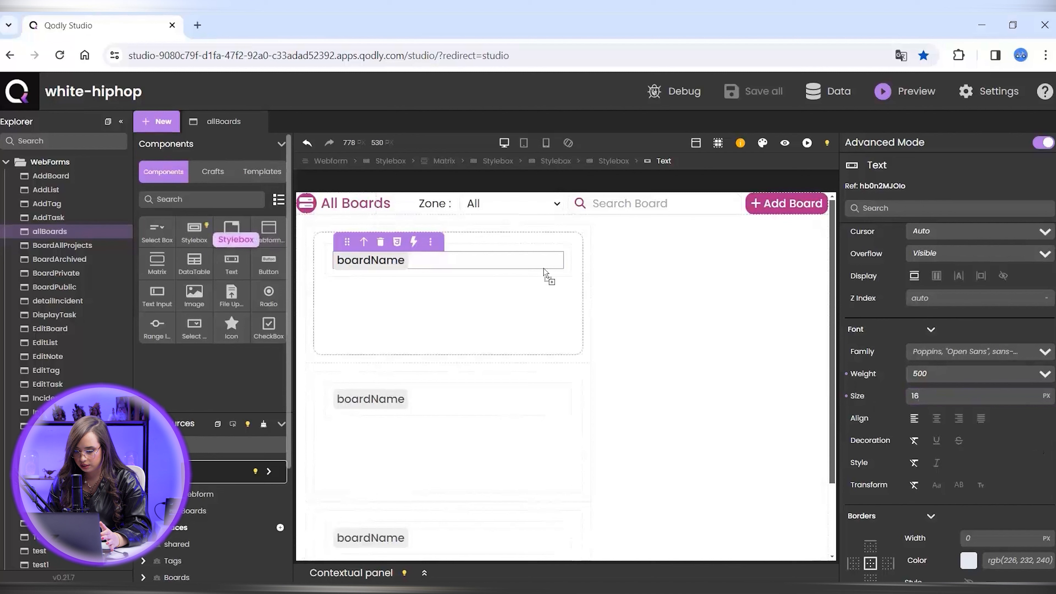
- Add a stylebox alongside the boardName text and set their parent stylebox's display to flex
{"action": "left_click", "coordinate": [566, 278]}
{"action": "left_click", "coordinate": [936, 328]}
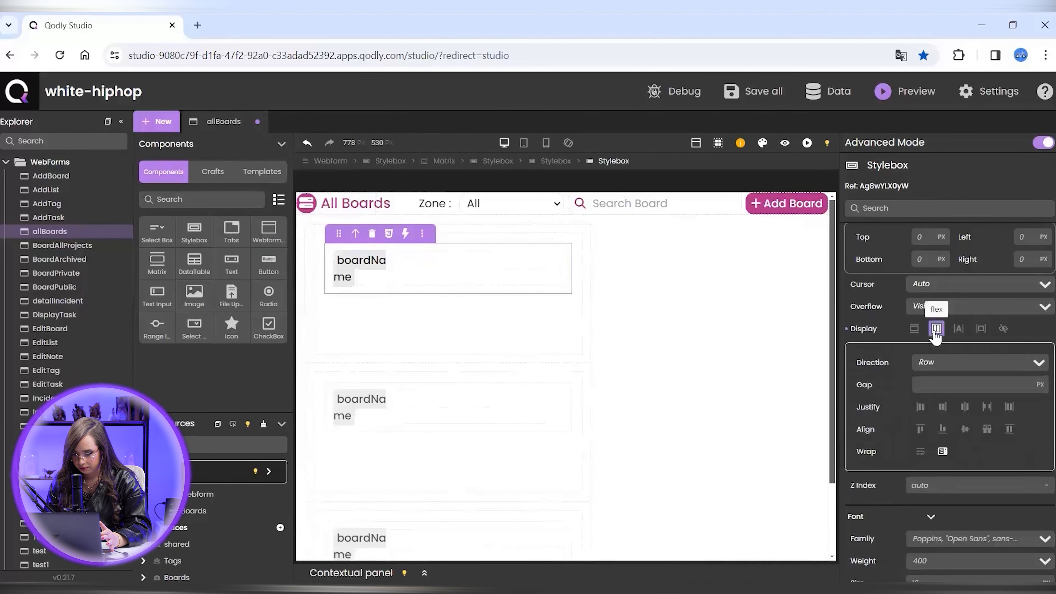
- Make the boardName text's minimum width fit its content and save the webform
{"action": "left_click", "coordinate": [374, 263]}
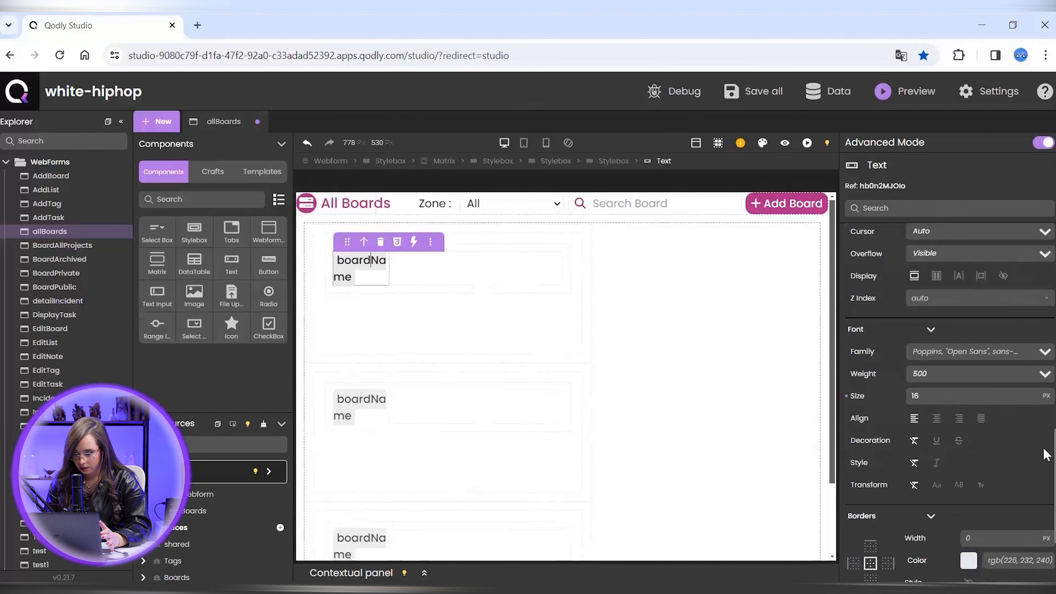
{"action": "left_click_drag", "start_coordinate": [1055, 454], "coordinate": [1055, 337]}
{"action": "left_click", "coordinate": [943, 380]}
{"action": "left_click", "coordinate": [920, 435]}
{"action": "left_click", "coordinate": [446, 265]}
{"action": "key", "text": "ctrl+s"}
- Nest another stylebox beside the boardName text and add an icon and a text reading "Summary" to it
{"action": "left_click_drag", "start_coordinate": [470, 260], "coordinate": [482, 273]}
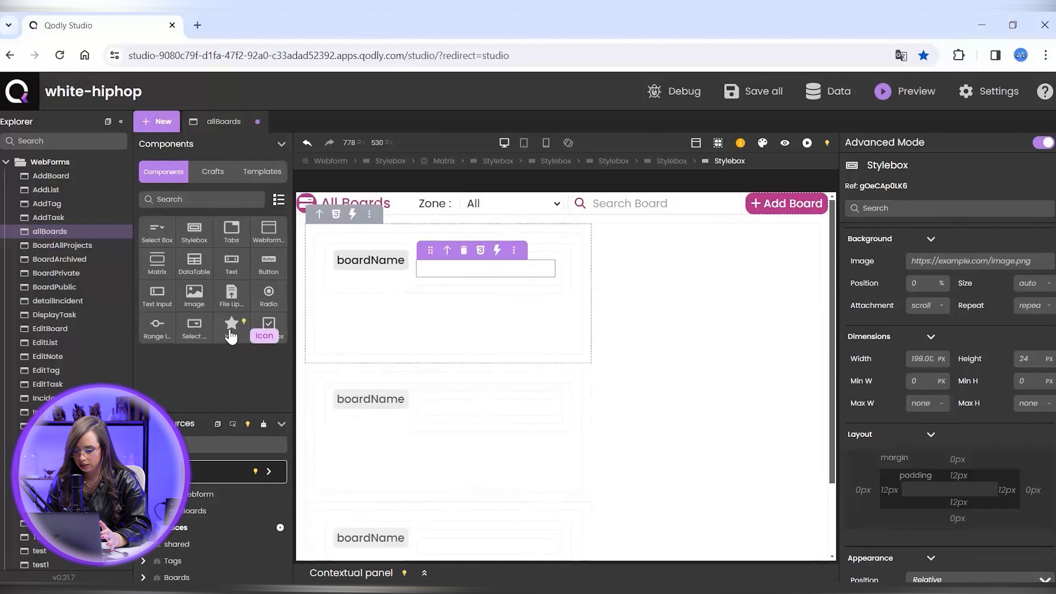
{"action": "left_click_drag", "start_coordinate": [470, 269], "coordinate": [470, 270]}
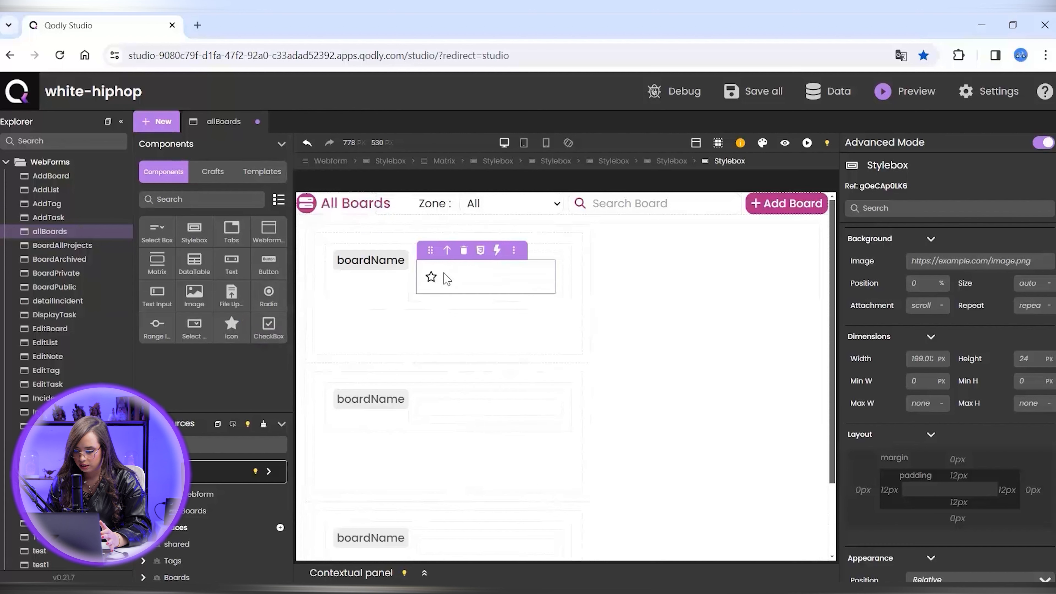
{"action": "left_click", "coordinate": [432, 278]}
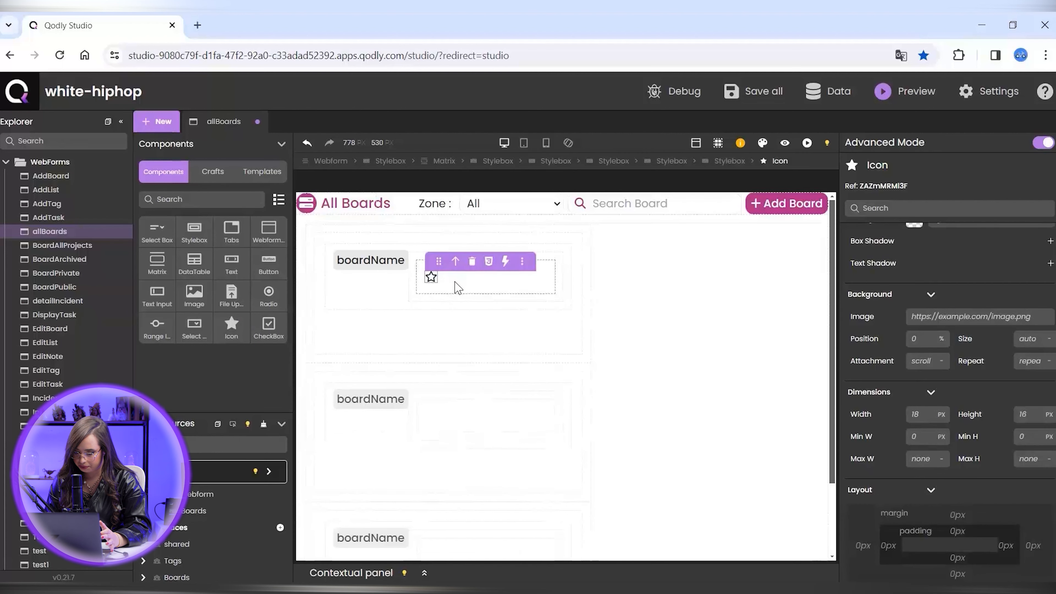
{"action": "left_click_drag", "start_coordinate": [465, 277], "coordinate": [468, 287]}
{"action": "type", "text": "S"}
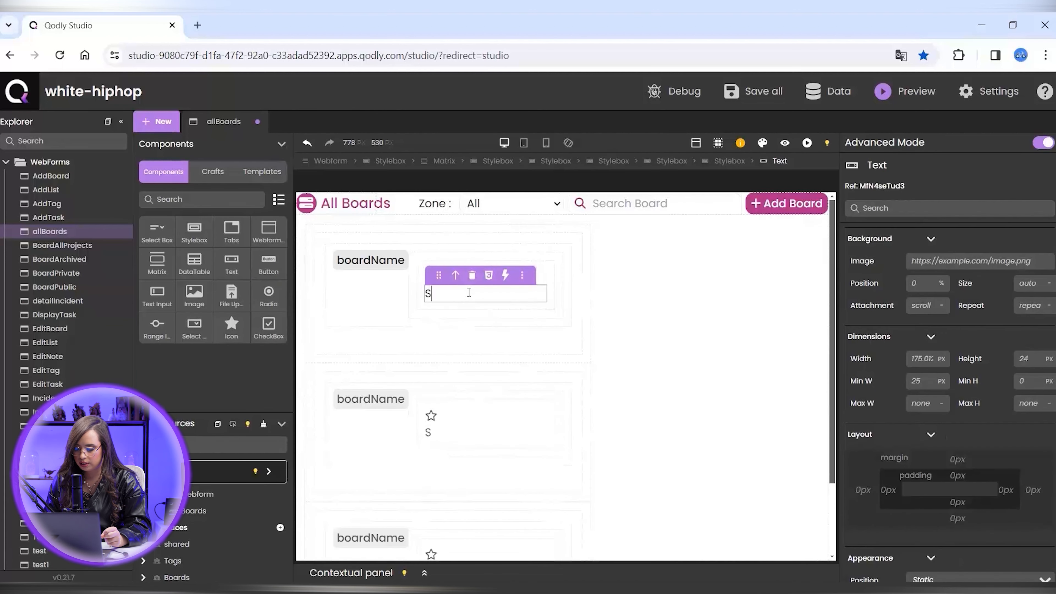
{"action": "type", "text": "ummary"}
- Set the Summary text's font size to 12 px
{"action": "scroll", "coordinate": [932, 370], "scroll_direction": "down", "scroll_amount": 8}
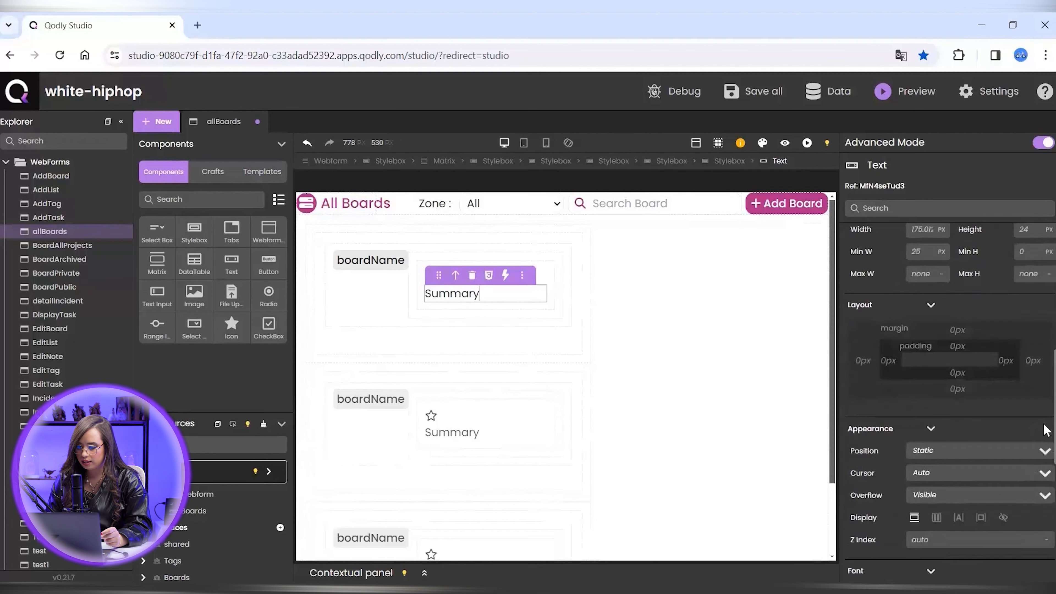
{"action": "left_click", "coordinate": [931, 371]}
{"action": "type", "text": "12"}
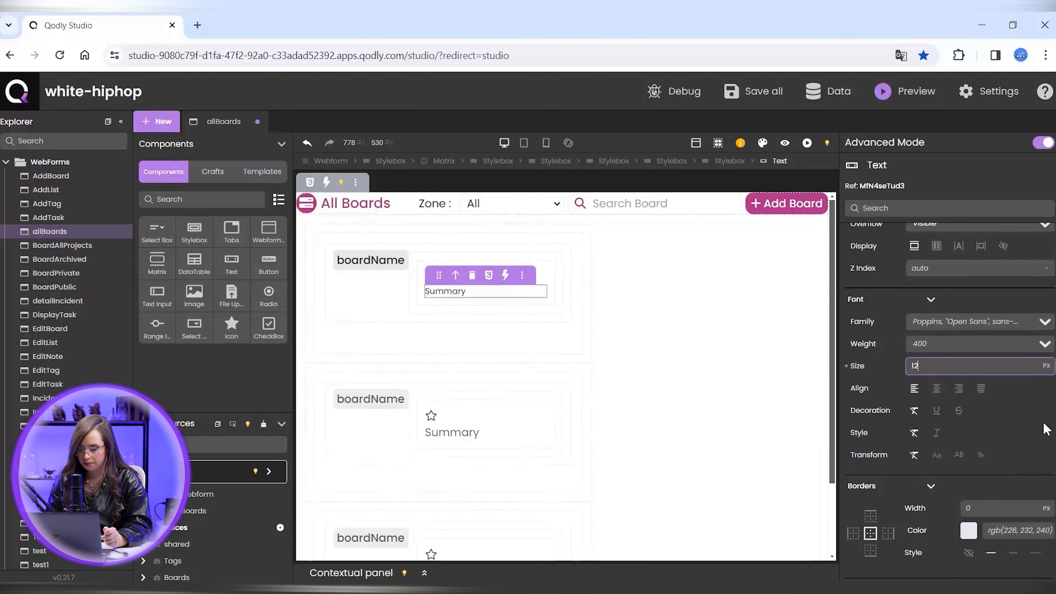
- Set both the minimum width and the width of the Summary text to fit-content
{"action": "left_click_drag", "start_coordinate": [1054, 444], "coordinate": [1033, 277]}
{"action": "scroll", "coordinate": [1035, 283], "scroll_direction": "down", "scroll_amount": 3}
{"action": "left_click", "coordinate": [941, 423]}
{"action": "left_click", "coordinate": [924, 465]}
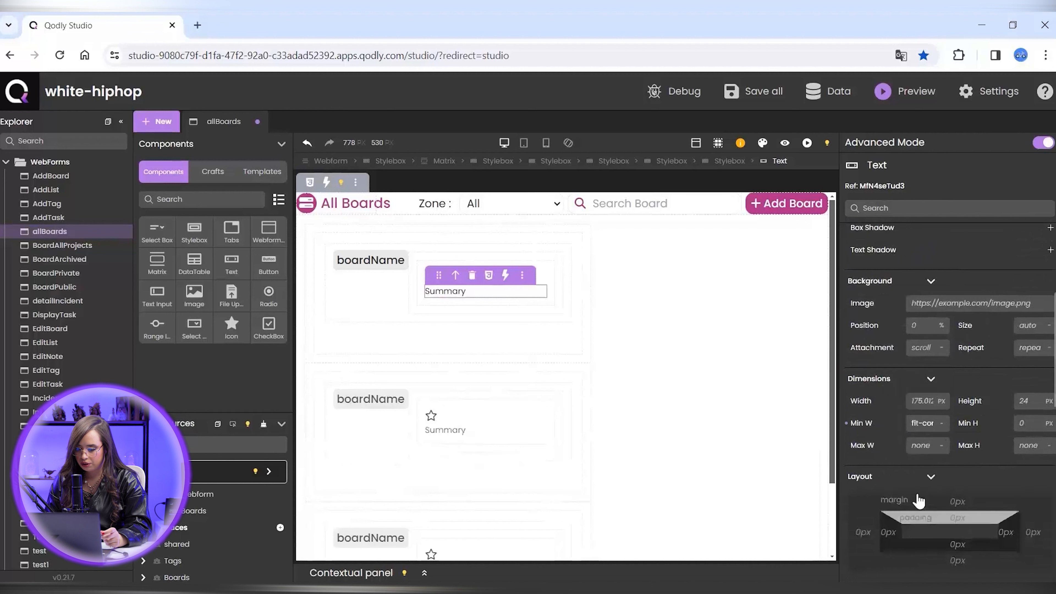
{"action": "left_click", "coordinate": [942, 401]}
{"action": "left_click", "coordinate": [911, 493]}
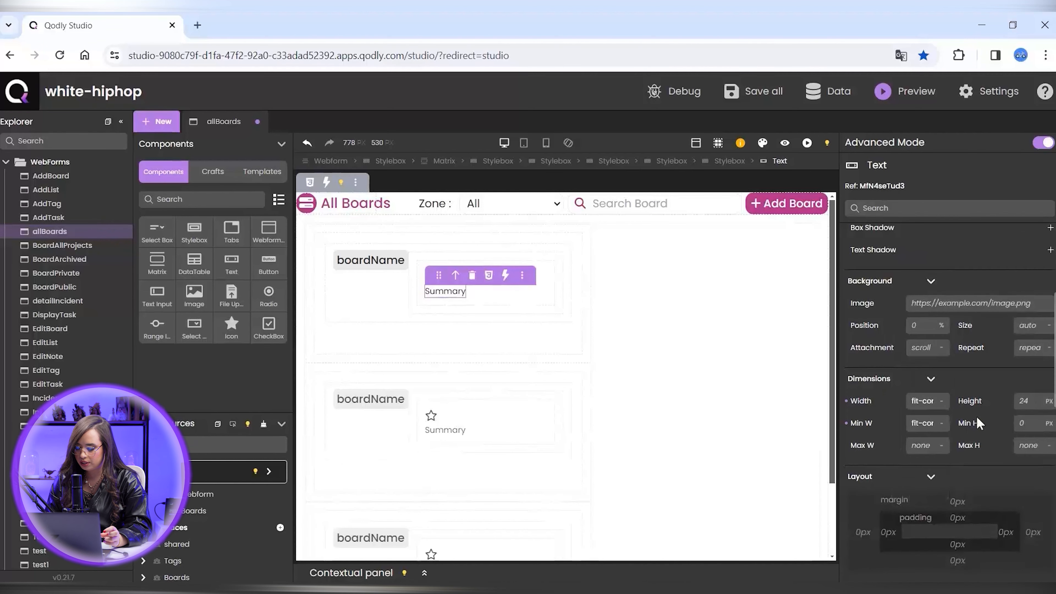
- Center-align the Summary text and give it 6 px of padding on its left and right sides
{"action": "scroll", "coordinate": [1039, 354], "scroll_direction": "up", "scroll_amount": 10}
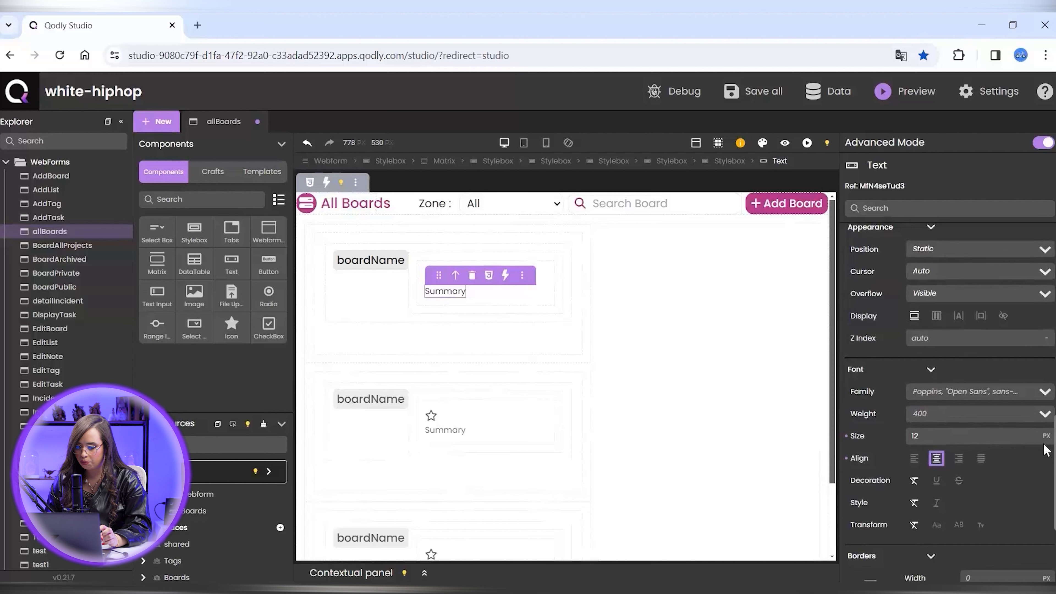
{"action": "scroll", "coordinate": [998, 416], "scroll_direction": "up", "scroll_amount": 8}
{"action": "left_click", "coordinate": [890, 425]}
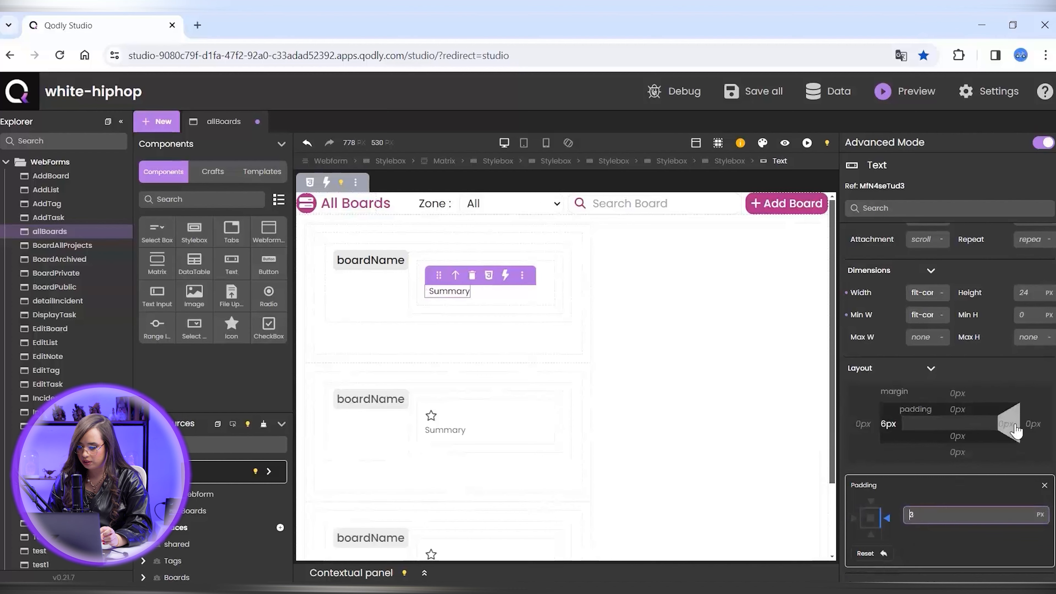
- Give the Summary text a border radius of 12 px and save the webform
{"action": "scroll", "coordinate": [1015, 431], "scroll_direction": "down", "scroll_amount": 10}
{"action": "left_click", "coordinate": [988, 536]}
{"action": "type", "text": "12"}
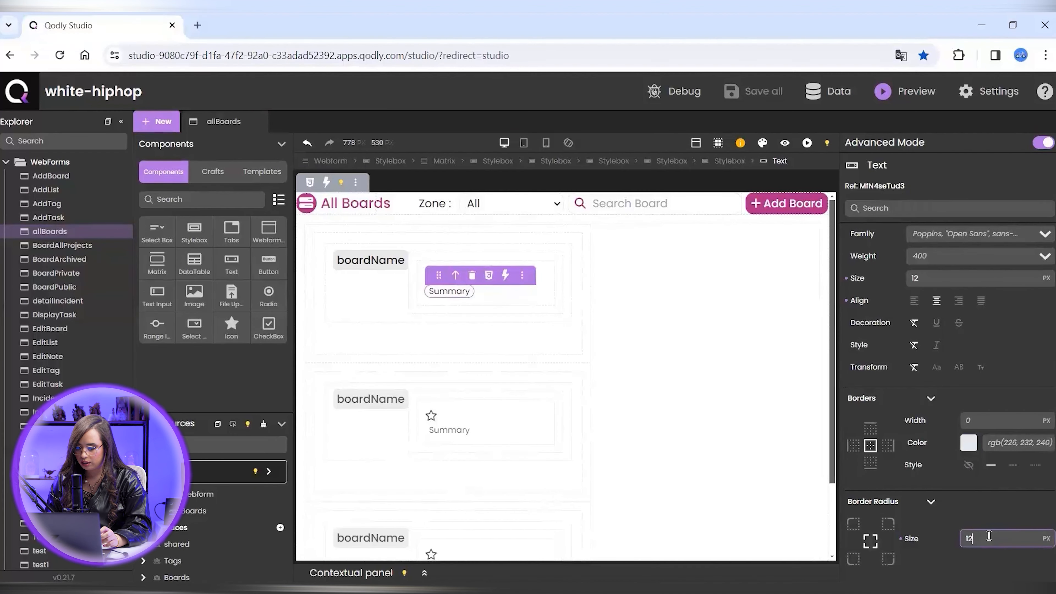
- Replace the star icon above the Summary text with the clipboard icon found by searching "summ"
{"action": "left_click", "coordinate": [431, 277]}
{"action": "scroll", "coordinate": [932, 395], "scroll_direction": "up", "scroll_amount": 10}
{"action": "left_click", "coordinate": [932, 261]}
{"action": "left_click", "coordinate": [945, 285]}
{"action": "type", "text": "summ"}
{"action": "left_click", "coordinate": [897, 309]}
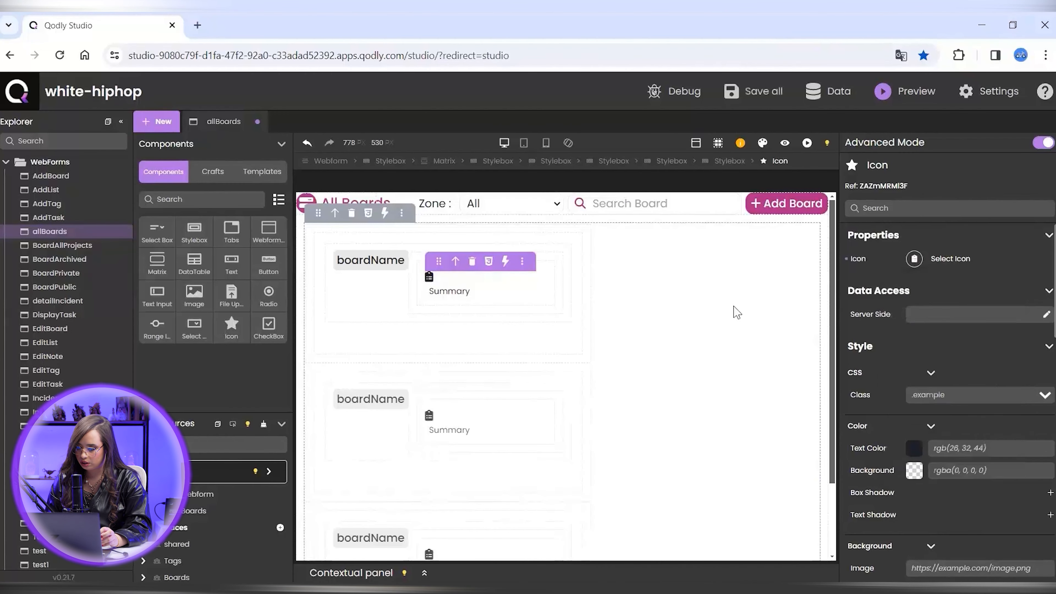
- Set the clipboard icon's cursor to Pointer
{"action": "scroll", "coordinate": [998, 374], "scroll_direction": "down", "scroll_amount": 10}
{"action": "left_click", "coordinate": [980, 356]}
{"action": "left_click", "coordinate": [927, 391]}
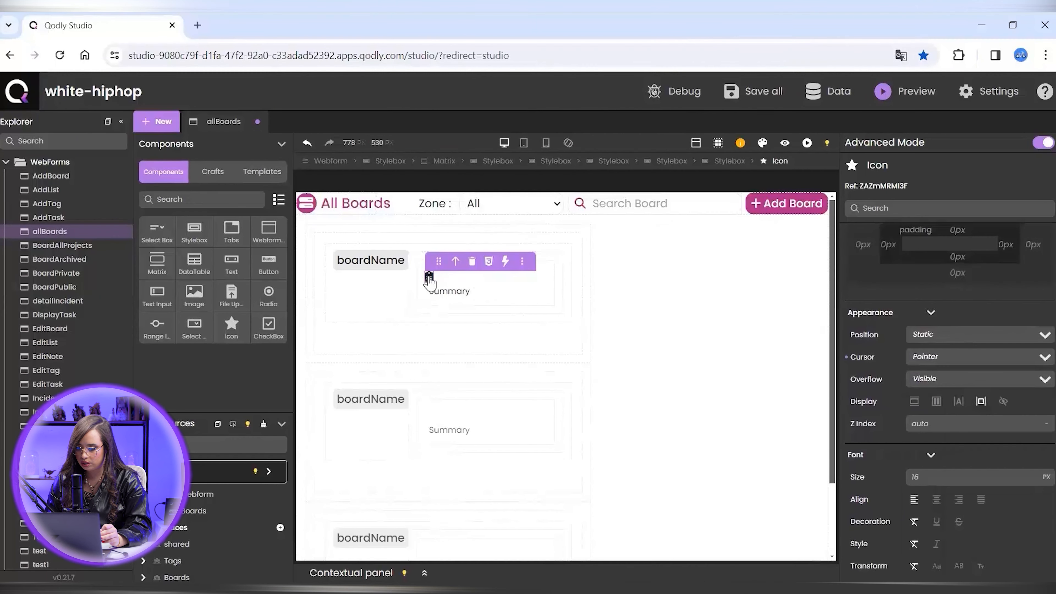
- Set the clipboard icon's width, height, minimum and maximum dimensions all to 30 px
{"action": "scroll", "coordinate": [1044, 432], "scroll_direction": "up", "scroll_amount": 5}
{"action": "left_click", "coordinate": [920, 314]}
{"action": "type", "text": "30"}
{"action": "left_click", "coordinate": [1026, 314]}
{"action": "type", "text": "30"}
{"action": "left_click", "coordinate": [919, 335]}
{"action": "type", "text": "30"}
{"action": "left_click", "coordinate": [1026, 335]}
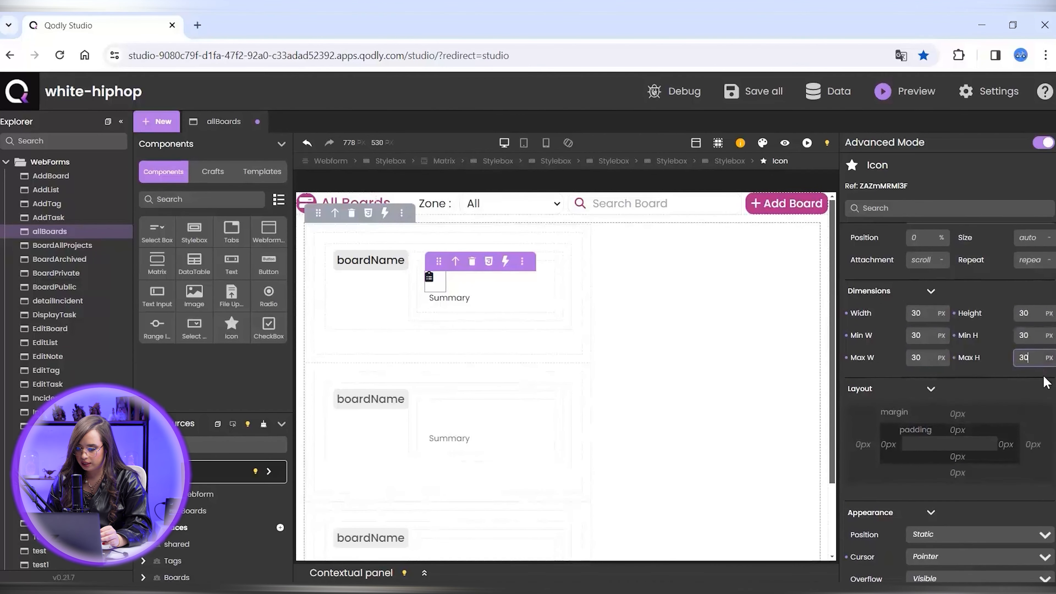
- Give the clipboard icon a flex display with centered justification and alignment, and round its border
{"action": "scroll", "coordinate": [1046, 382], "scroll_direction": "down", "scroll_amount": 6}
{"action": "left_click", "coordinate": [936, 350]}
{"action": "left_click", "coordinate": [964, 424]}
{"action": "left_click", "coordinate": [965, 447]}
{"action": "scroll", "coordinate": [1020, 401], "scroll_direction": "down", "scroll_amount": 6}
{"action": "left_click", "coordinate": [986, 543]}
- Set the clipboard icon's background to #37b3ddff and its text color to white
{"action": "left_click_drag", "start_coordinate": [1054, 523], "coordinate": [1036, 244]}
{"action": "left_click", "coordinate": [953, 470]}
{"action": "type", "text": "#37b3ddff"}
{"action": "left_click", "coordinate": [914, 448]}
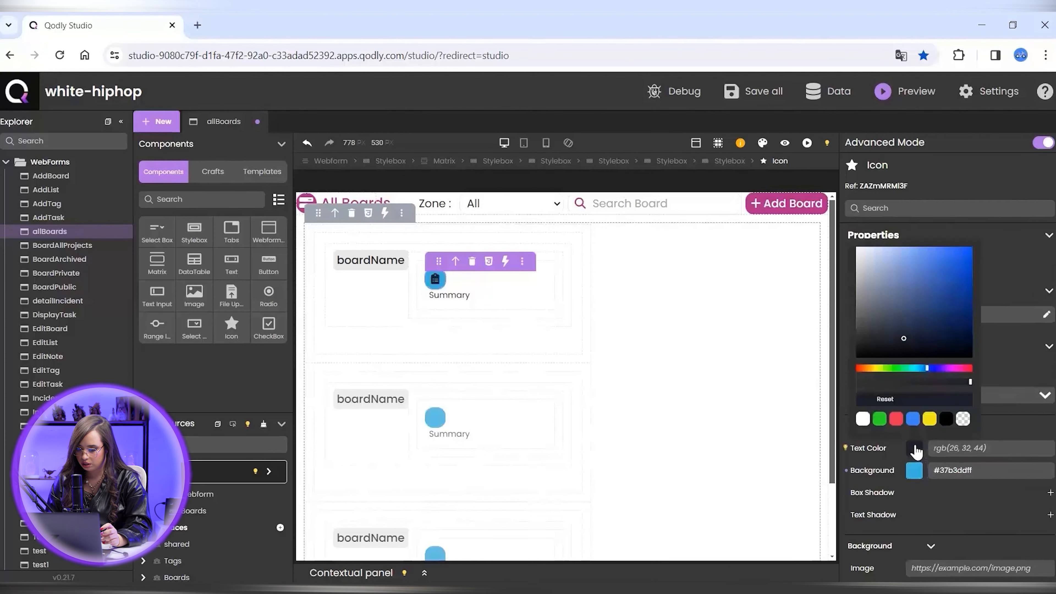
- Set the Summary text's background to #37b3ddff and its text color to white
{"action": "left_click", "coordinate": [449, 295]}
{"action": "left_click", "coordinate": [953, 415]}
{"action": "type", "text": "#37b3ddff"}
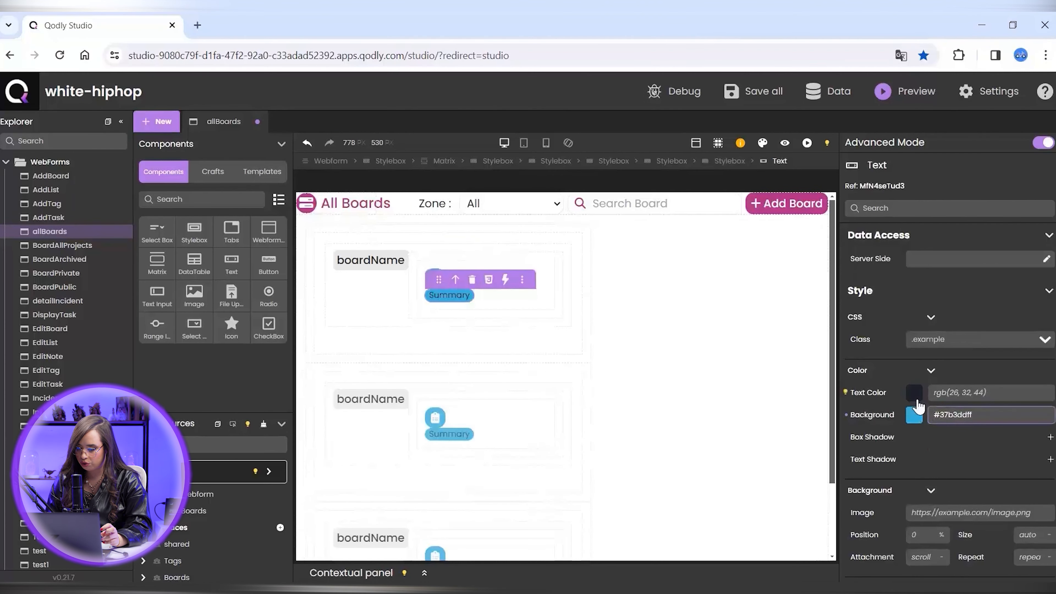
{"action": "left_click", "coordinate": [915, 394]}
{"action": "left_click", "coordinate": [863, 366]}
- Set the padding of the stylebox holding the clipboard icon and Summary text to 0 and its display to flex
{"action": "left_click", "coordinate": [547, 297]}
{"action": "left_click_drag", "start_coordinate": [1054, 278], "coordinate": [1046, 452]}
{"action": "left_click", "coordinate": [920, 422]}
{"action": "type", "text": "0"}
{"action": "left_click", "coordinate": [937, 493]}
- Set the Summary text's height to fit-content
{"action": "left_click", "coordinate": [470, 273]}
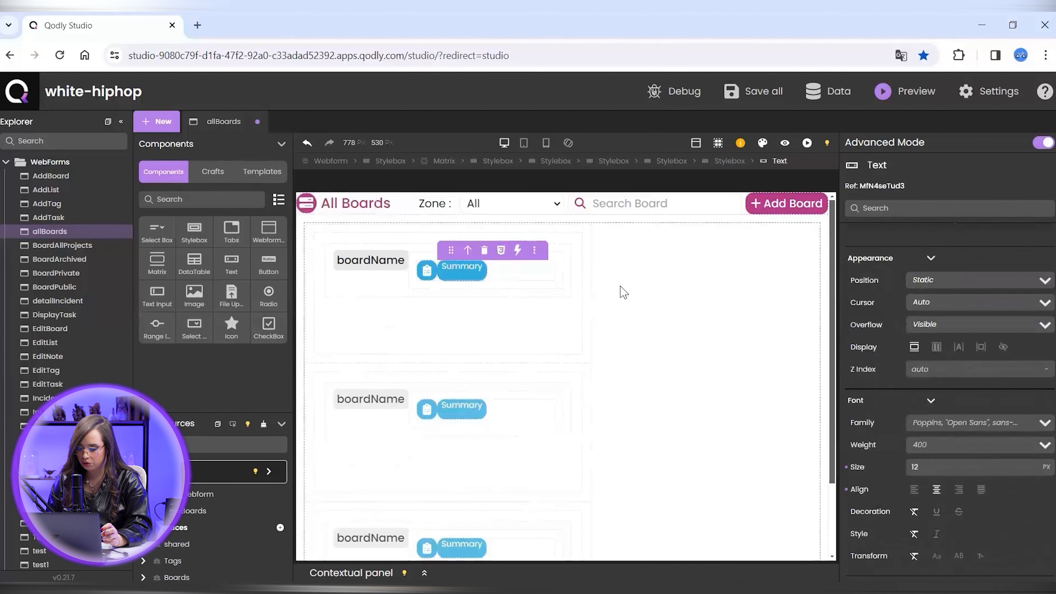
{"action": "scroll", "coordinate": [1018, 456], "scroll_direction": "up", "scroll_amount": 5}
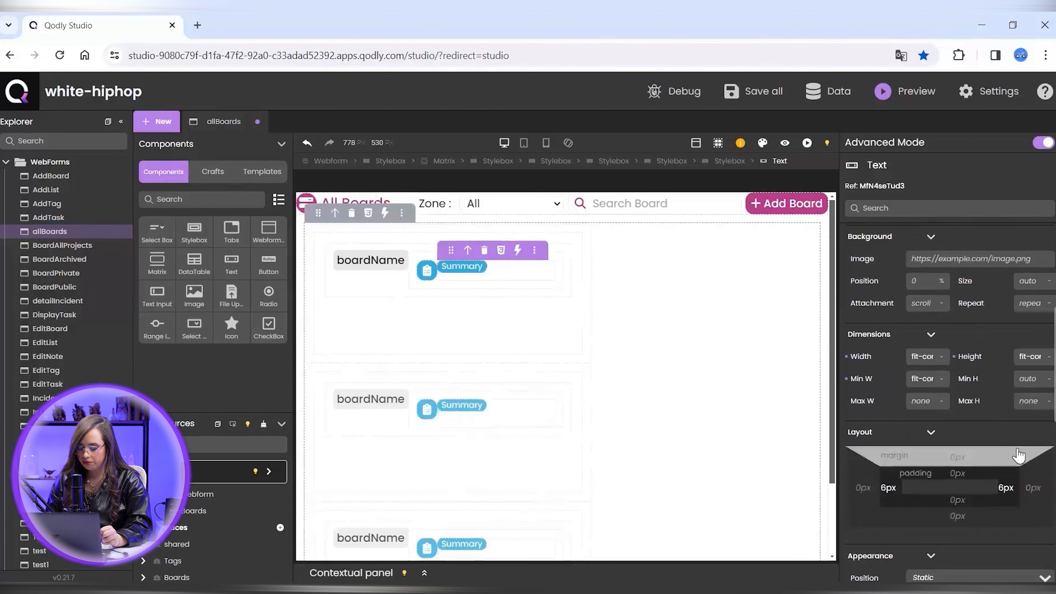
{"action": "left_click", "coordinate": [549, 274]}
{"action": "left_click", "coordinate": [472, 267]}
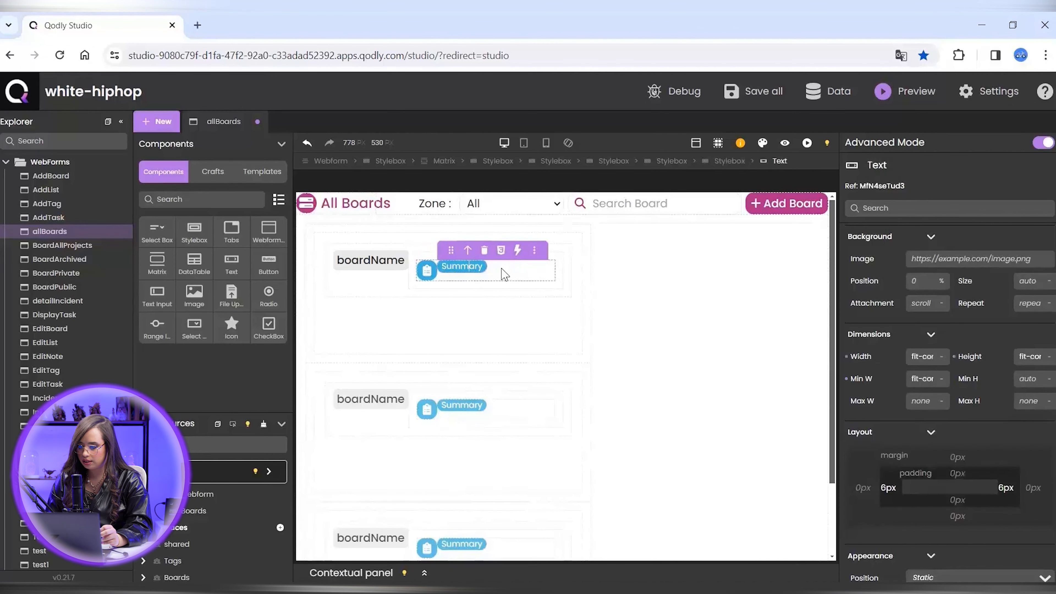
- Create a CSS class named dropDownParent on the stylebox holding the clipboard icon and Summary text
{"action": "left_click", "coordinate": [538, 274]}
{"action": "scroll", "coordinate": [973, 382], "scroll_direction": "up", "scroll_amount": 5}
{"action": "left_click", "coordinate": [956, 339]}
{"action": "type", "text": "dropDownParent"}
{"action": "left_click", "coordinate": [981, 359]}
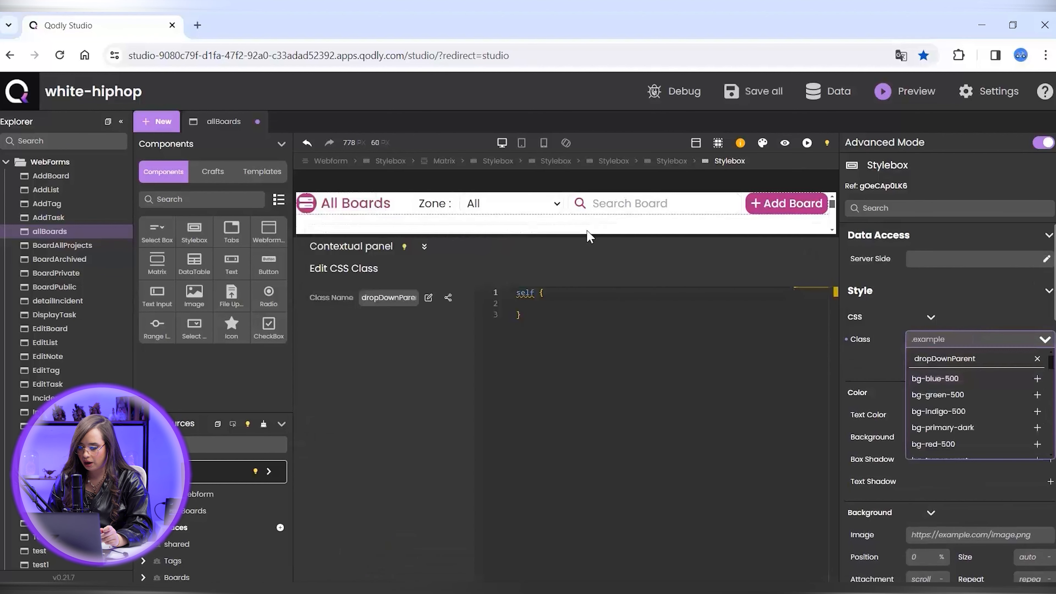
- Define dropDownParent with position: relative and display: inline-block, plus a self:hover .dropDownChild rule with display: block
{"action": "left_click_drag", "start_coordinate": [582, 235], "coordinate": [582, 319]}
{"action": "left_click_drag", "start_coordinate": [535, 406], "coordinate": [509, 380]}
{"action": "type", "text": "self {     position: relative;     display: inline-block; }  self:hover .dropDownChild {     display: block; }"}
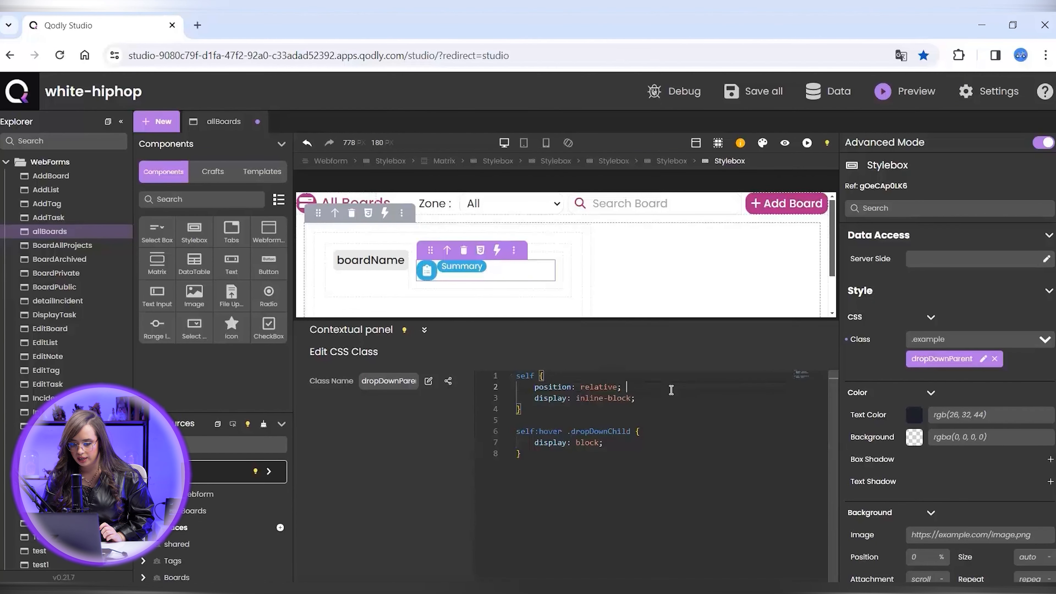
- Create a CSS class named dropDownChild on the Summary text, defined with display: none and overflow: visible
{"action": "left_click", "coordinate": [462, 269]}
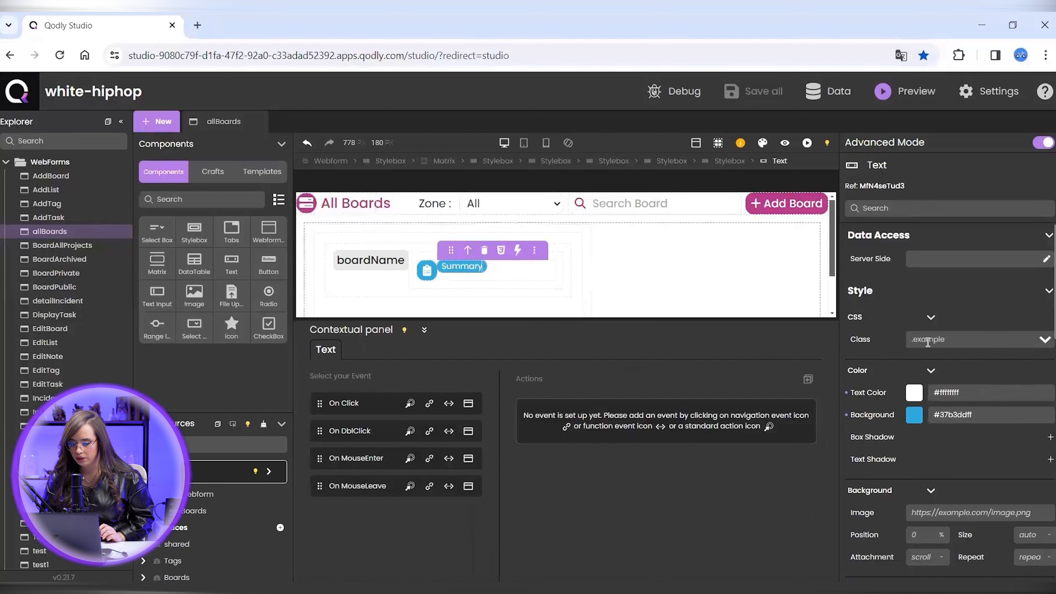
{"action": "left_click", "coordinate": [954, 337]}
{"action": "type", "text": "dropDownChild"}
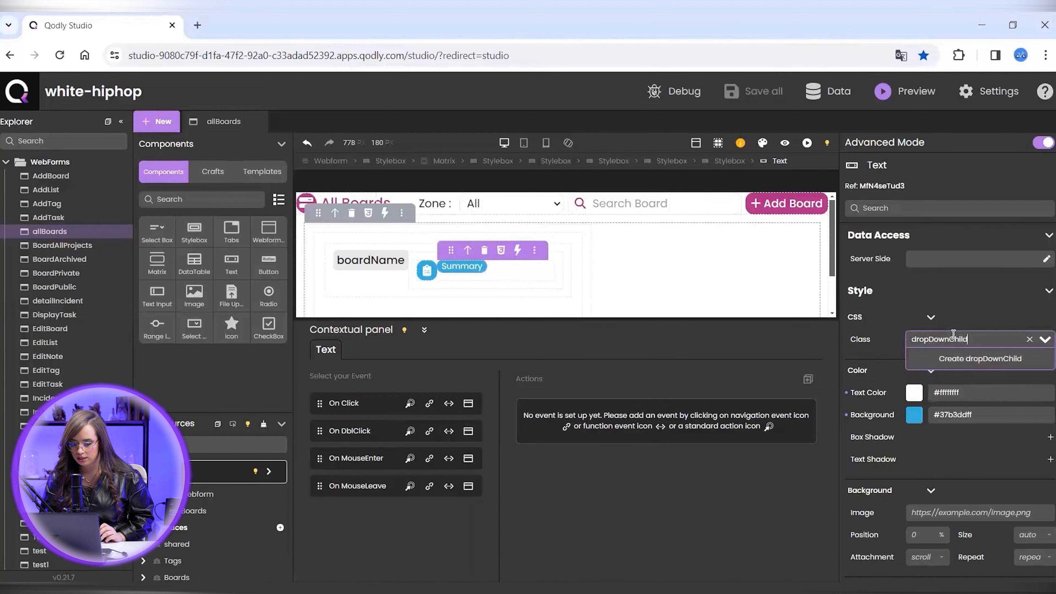
{"action": "left_click", "coordinate": [952, 355]}
{"action": "key", "text": "ctrl+a"}
{"action": "type", "text": "self {     display: none;     overflow: visible; }"}
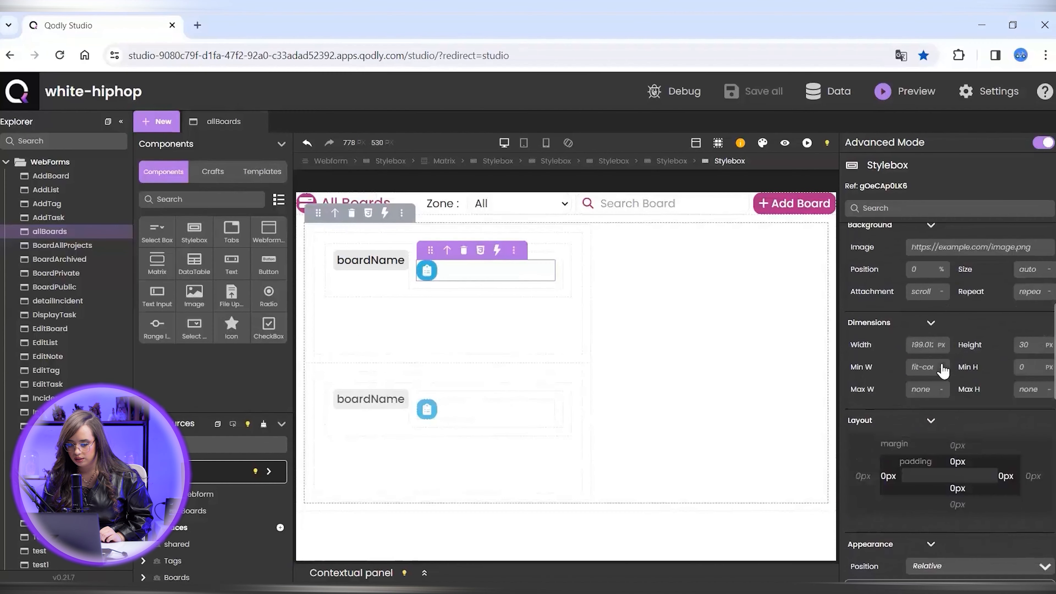
- Set the dropDownParent stylebox's width to fit-content and position the Summary text absolutely with top -20 px and left -10 px
{"action": "left_click", "coordinate": [941, 345]}
{"action": "left_click", "coordinate": [920, 421]}
{"action": "left_click", "coordinate": [463, 268]}
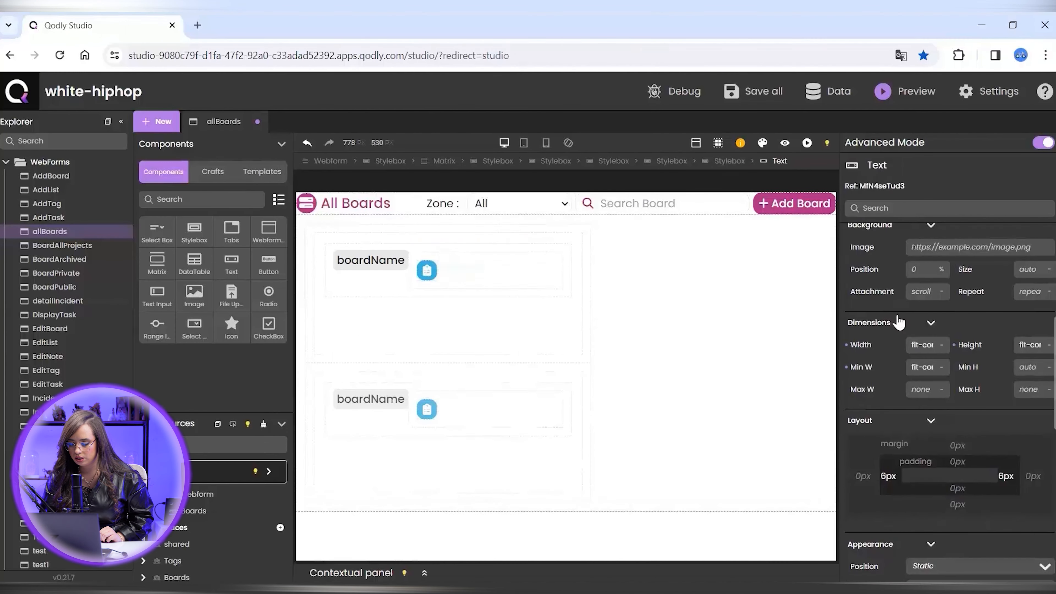
{"action": "scroll", "coordinate": [898, 322], "scroll_direction": "down", "scroll_amount": 5}
{"action": "left_click", "coordinate": [926, 362]}
{"action": "type", "text": "0-10"}
{"action": "key", "text": "BackSpace"}
{"action": "key", "text": "BackSpace"}
{"action": "type", "text": "20"}
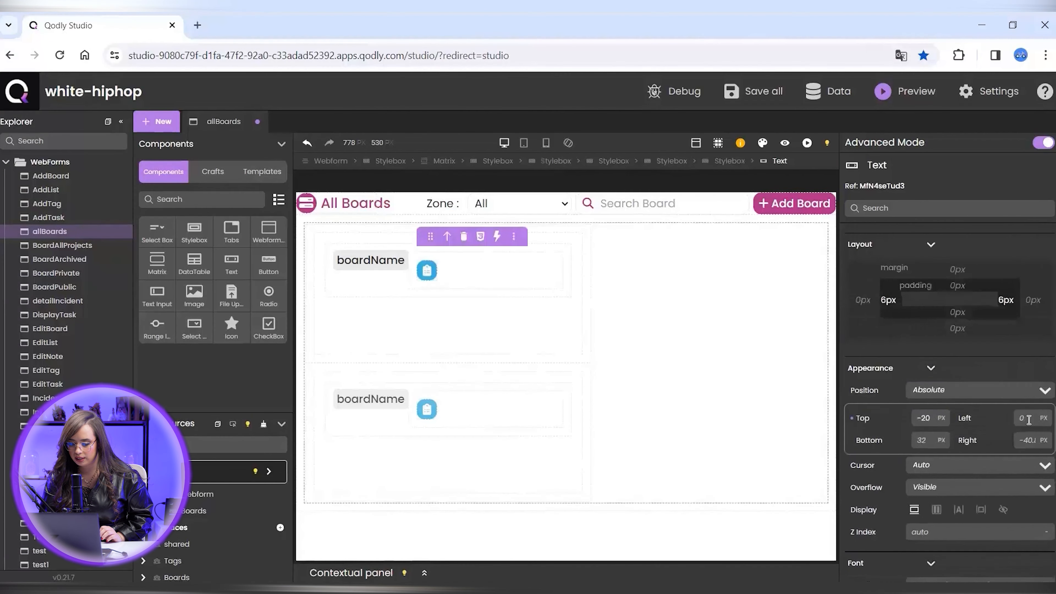
{"action": "left_click", "coordinate": [1029, 419]}
{"action": "type", "text": "-3"}
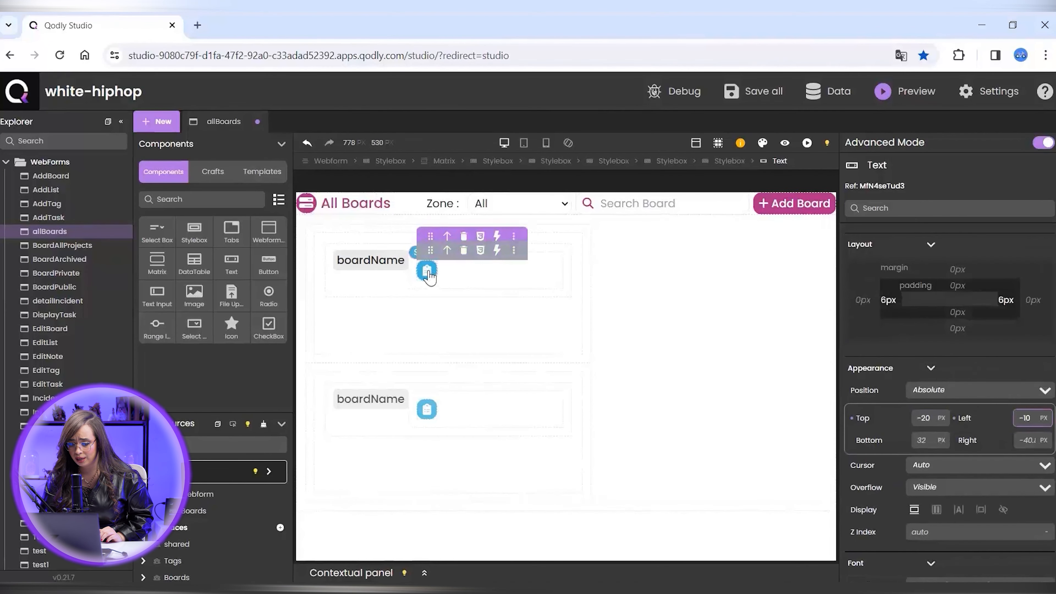
- Set the padding of the stylebox enclosing the dropDownParent stylebox to 0
{"action": "left_click", "coordinate": [489, 285]}
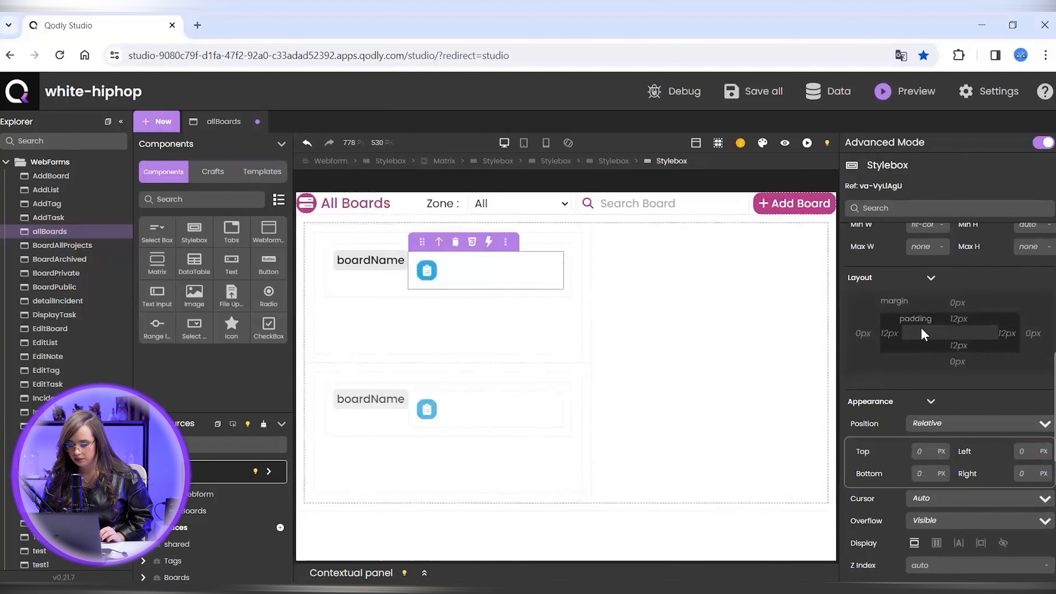
{"action": "left_click", "coordinate": [912, 332]}
{"action": "type", "text": "0"}
- Save the dropDownParent stylebox as a reusable craft named buttonHover with the hand pointer icon
{"action": "left_click", "coordinate": [423, 262]}
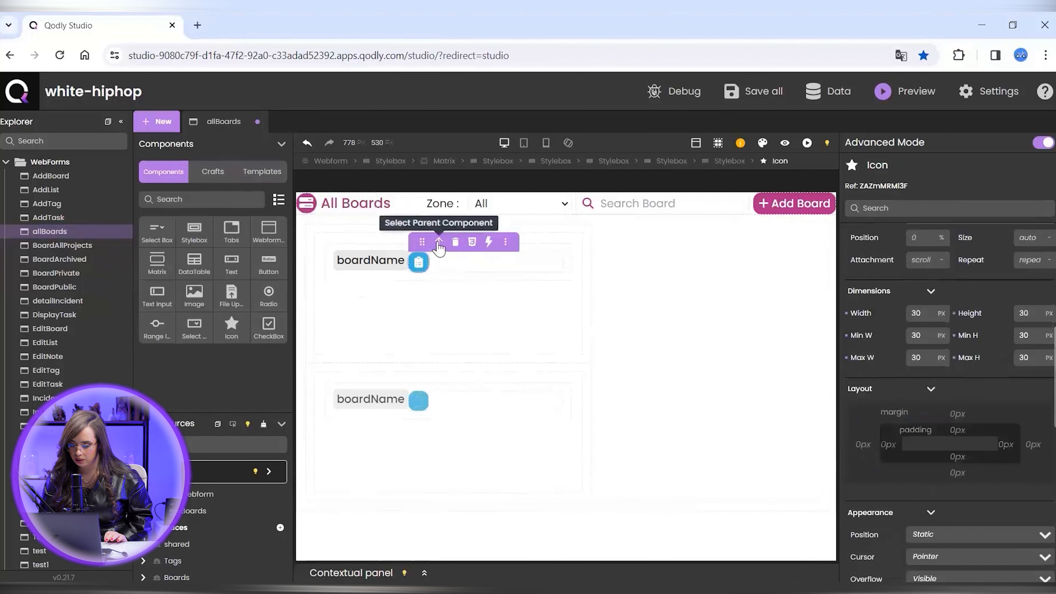
{"action": "left_click", "coordinate": [440, 244]}
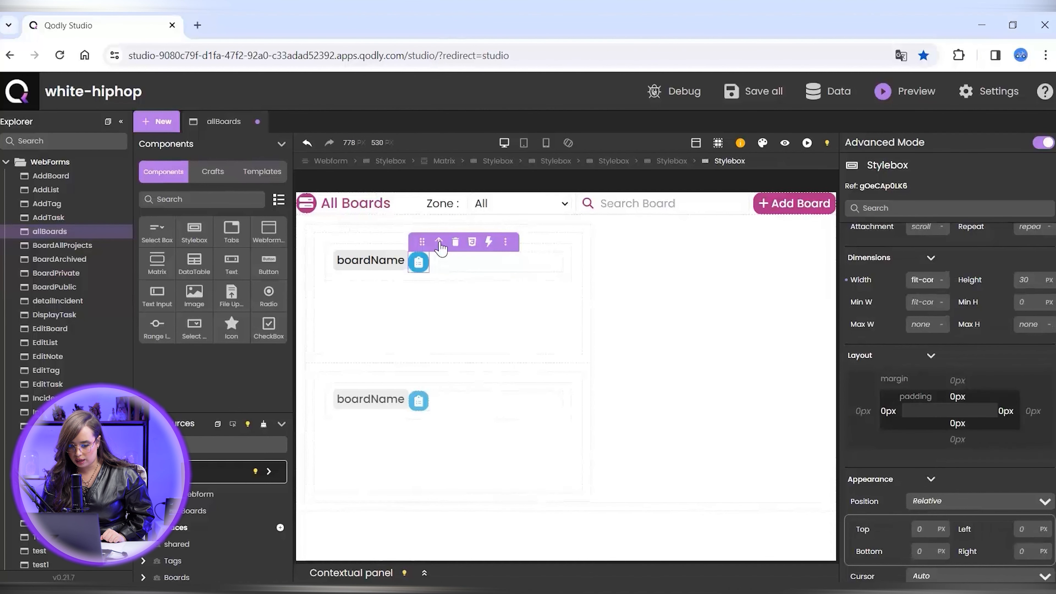
{"action": "left_click", "coordinate": [505, 242]}
{"action": "left_click", "coordinate": [538, 360]}
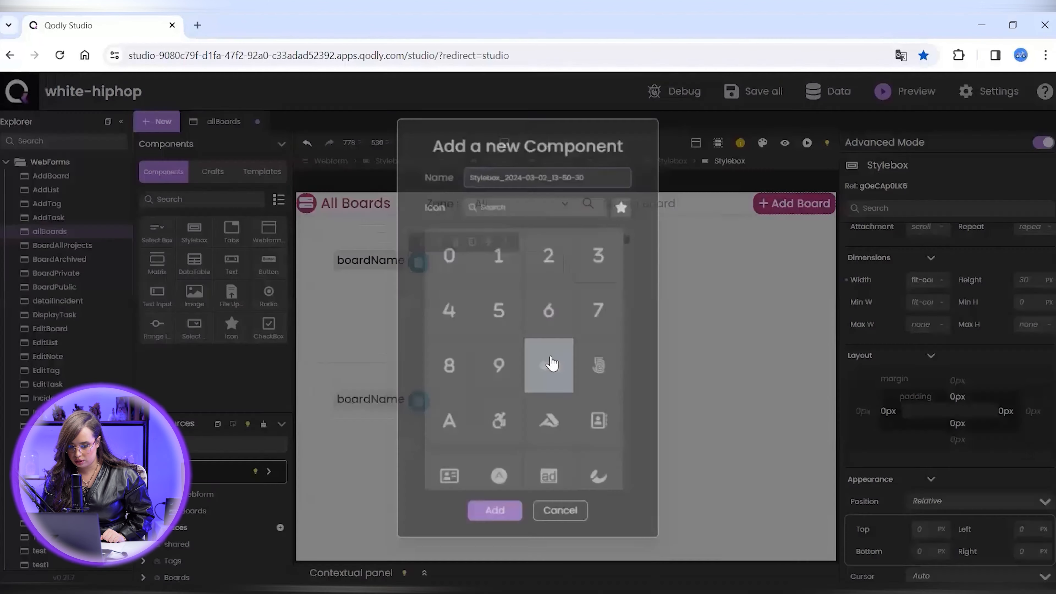
{"action": "left_click_drag", "start_coordinate": [605, 174], "coordinate": [455, 172]}
{"action": "type", "text": "buttonHover"}
{"action": "left_click", "coordinate": [520, 203]}
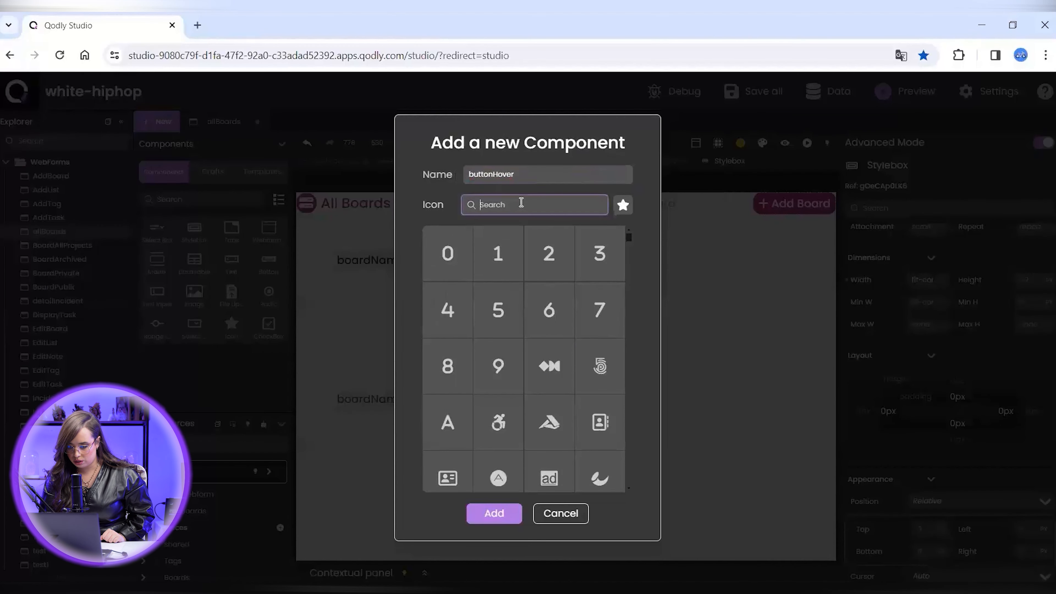
{"action": "type", "text": "pointer"}
{"action": "left_click", "coordinate": [501, 254]}
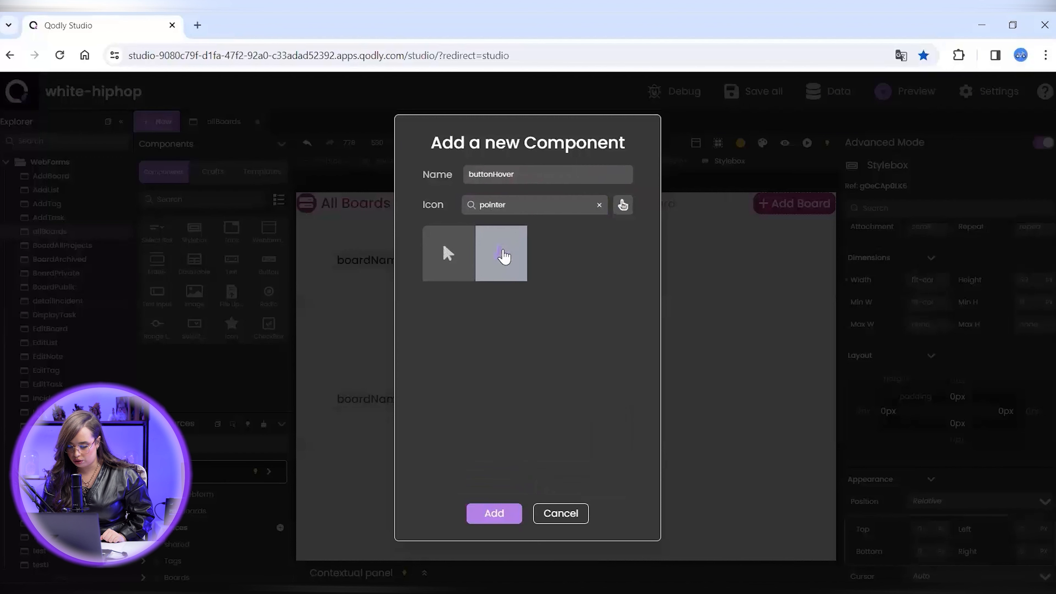
{"action": "left_click", "coordinate": [498, 513]}
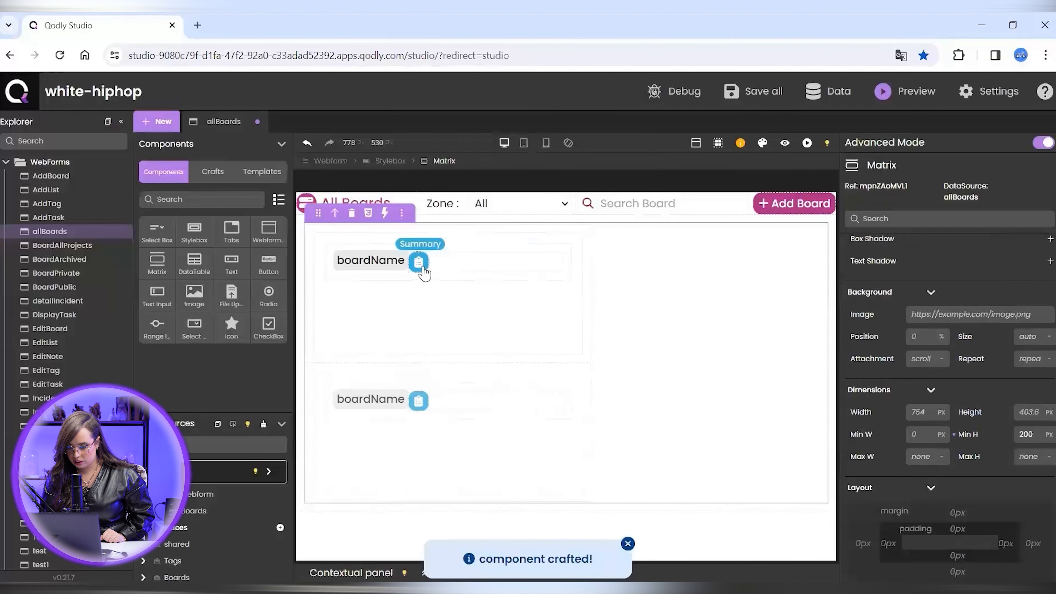
- Add a second buttonHover craft to the enclosing stylebox and set that stylebox to flex display with a 3 px gap
{"action": "left_click", "coordinate": [214, 172]}
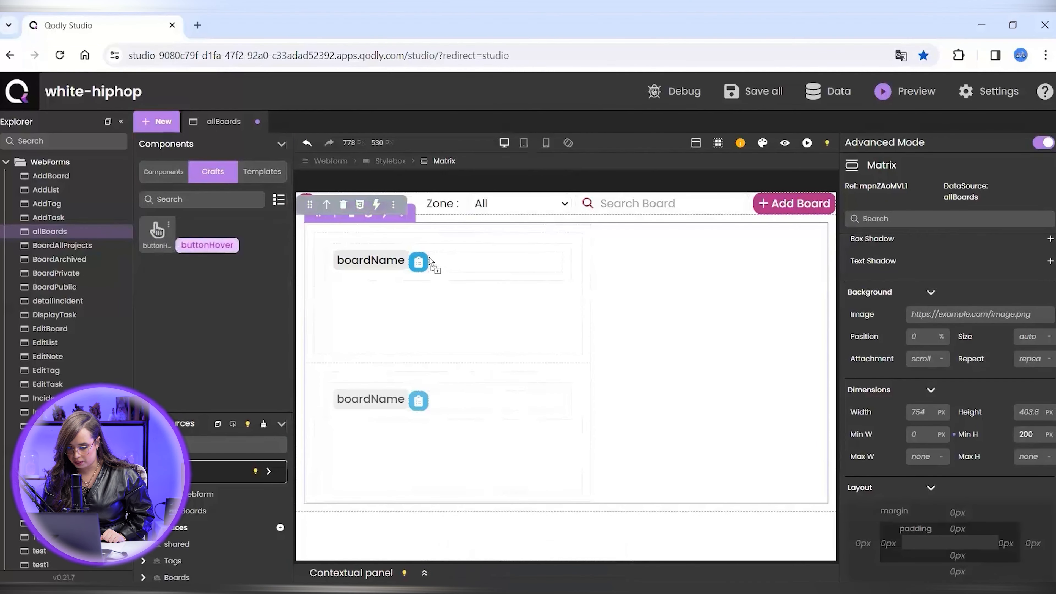
{"action": "left_click_drag", "start_coordinate": [434, 270], "coordinate": [432, 278]}
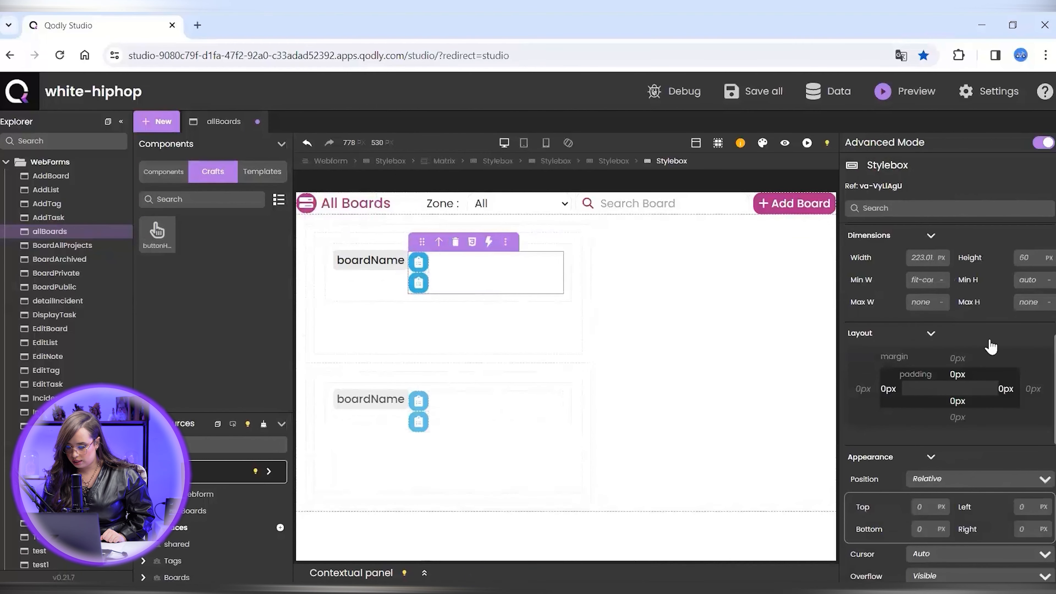
{"action": "scroll", "coordinate": [1014, 374], "scroll_direction": "down", "scroll_amount": 3}
{"action": "scroll", "coordinate": [1046, 409], "scroll_direction": "down", "scroll_amount": 2}
{"action": "left_click", "coordinate": [937, 395]}
{"action": "left_click", "coordinate": [934, 452]}
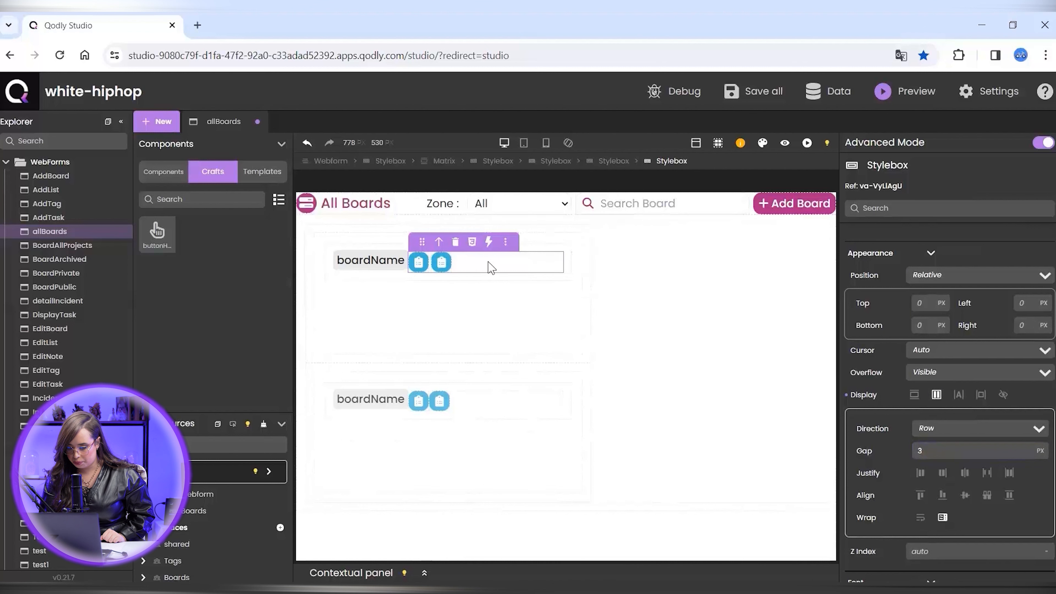
- Add a third buttonHover craft to the row, relabeling the second button Edit and the third Archive
{"action": "left_click_drag", "start_coordinate": [465, 264], "coordinate": [465, 265]}
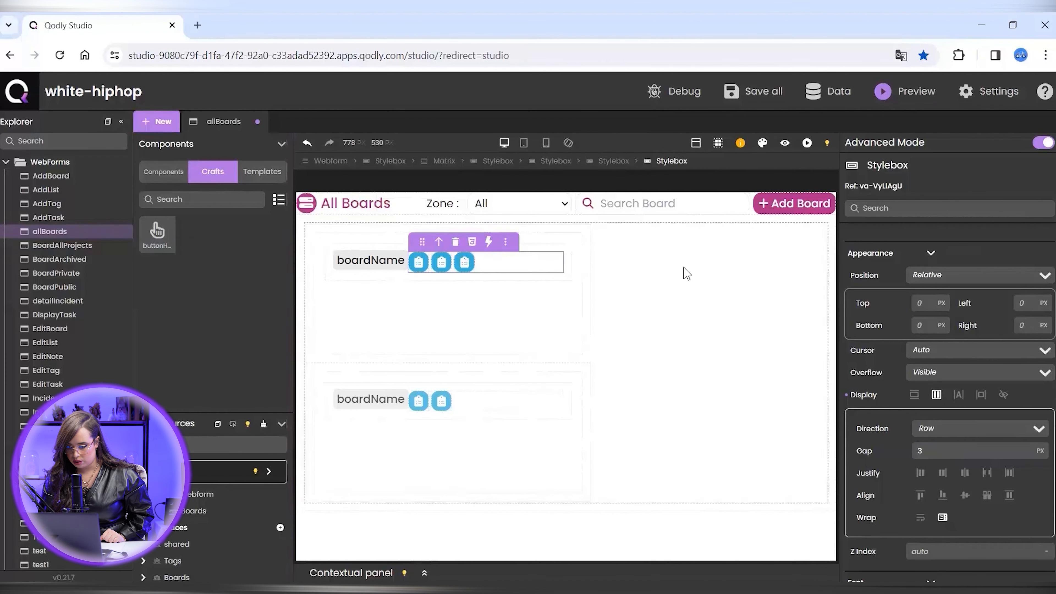
{"action": "left_click", "coordinate": [683, 274]}
{"action": "left_click", "coordinate": [429, 247]}
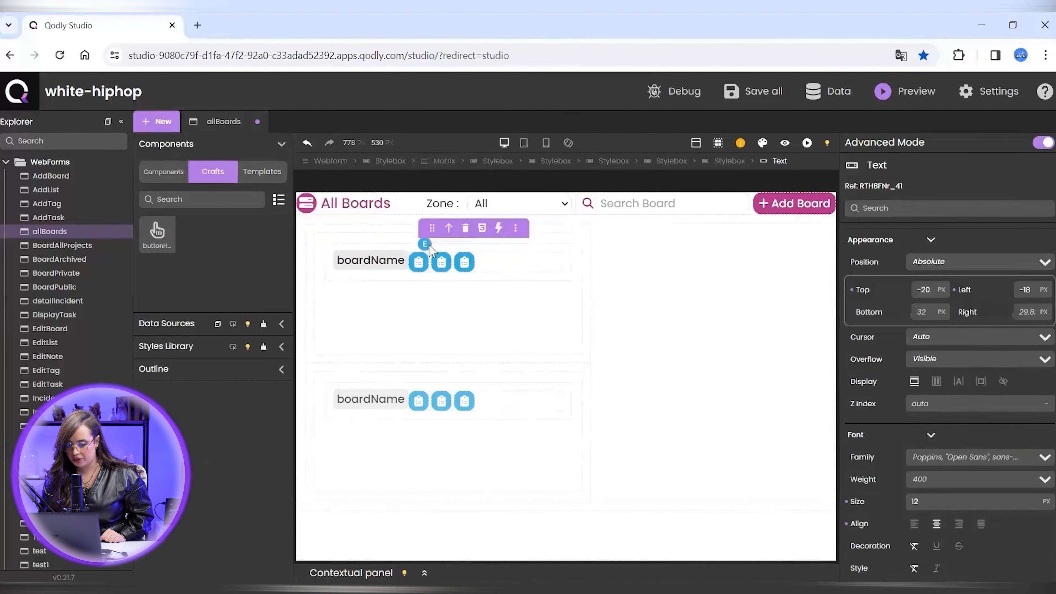
- Change the second button's icon to the pencil
{"action": "left_click", "coordinate": [441, 262]}
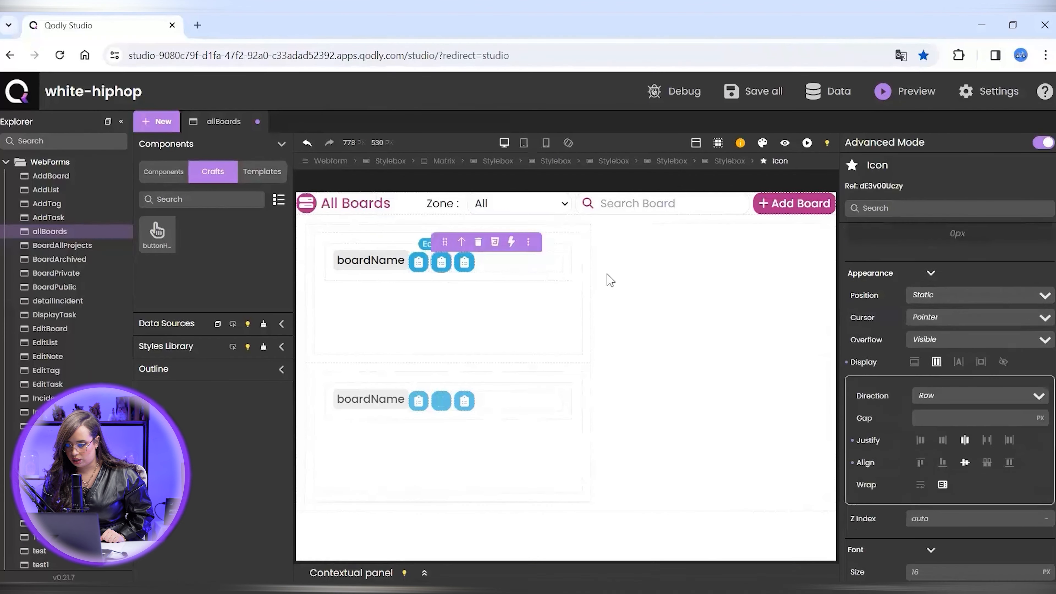
{"action": "left_click", "coordinate": [914, 258]}
{"action": "left_click", "coordinate": [936, 285]}
{"action": "type", "text": "pencil"}
{"action": "left_click", "coordinate": [929, 311]}
- Change the third button's icon to the archive box
{"action": "left_click", "coordinate": [465, 262]}
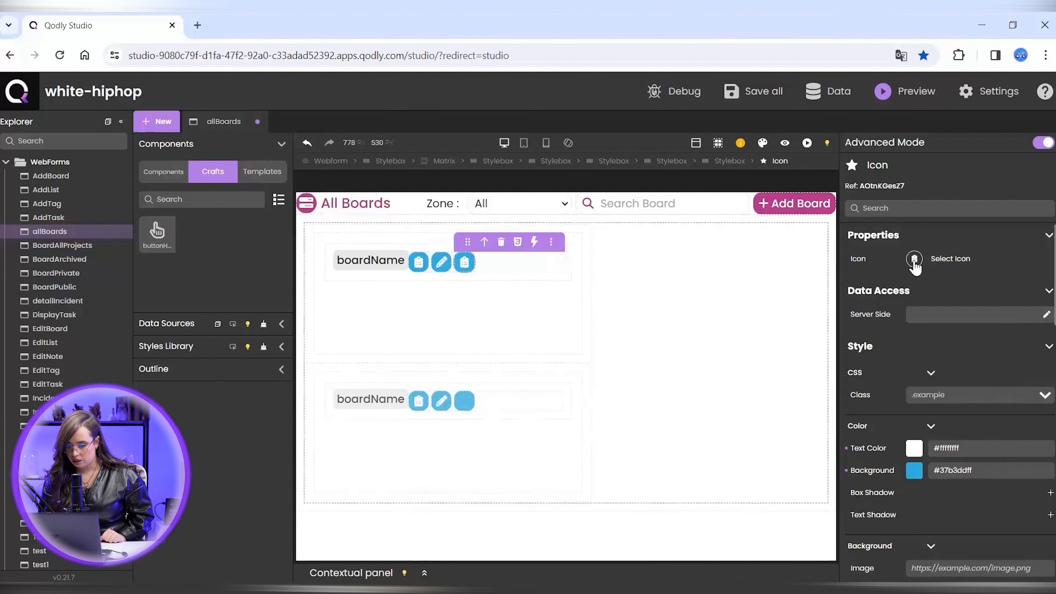
{"action": "left_click", "coordinate": [914, 259]}
{"action": "left_click", "coordinate": [931, 285]}
{"action": "type", "text": "archive"}
{"action": "left_click", "coordinate": [930, 311]}
- Adjust the left offsets of the Edit and Archive labels so each sits over its icon
{"action": "left_click", "coordinate": [673, 308]}
{"action": "mouse_move", "coordinate": [446, 265]}
{"action": "left_click", "coordinate": [429, 244]}
{"action": "scroll", "coordinate": [1042, 328], "scroll_direction": "down", "scroll_amount": 10}
{"action": "double_click", "coordinate": [1028, 372]}
{"action": "key", "text": "BackSpace"}
{"action": "left_click", "coordinate": [464, 244]}
{"action": "scroll", "coordinate": [1017, 417], "scroll_direction": "down", "scroll_amount": 8}
{"action": "double_click", "coordinate": [1024, 426]}
{"action": "key", "text": "BackSpace"}
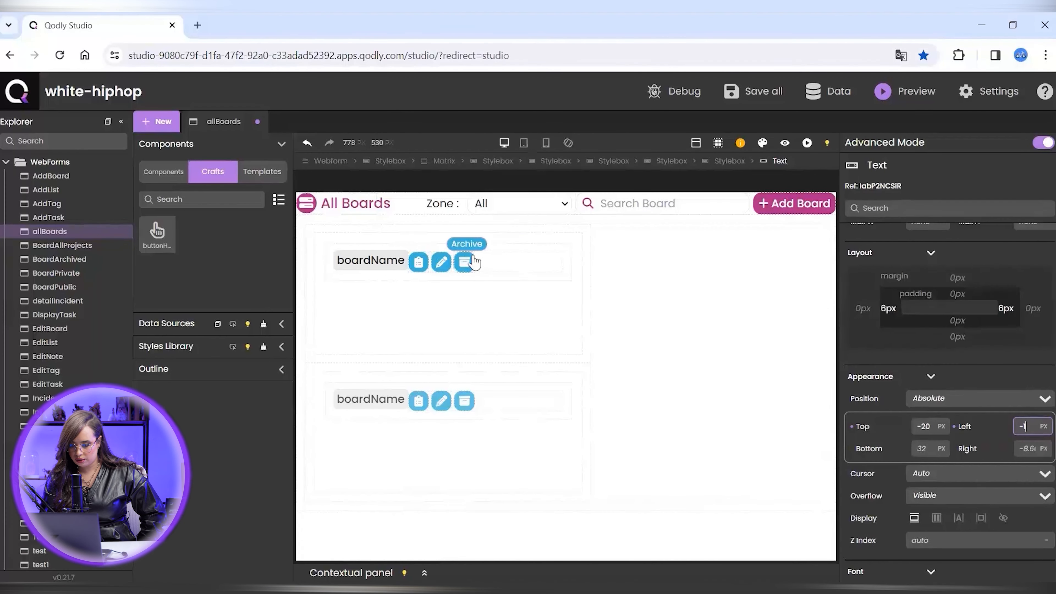
- Recolor the pencil icon pink on a #f9e1f0ff background and set the archive icon's color to #2B3674
{"action": "left_click", "coordinate": [441, 263]}
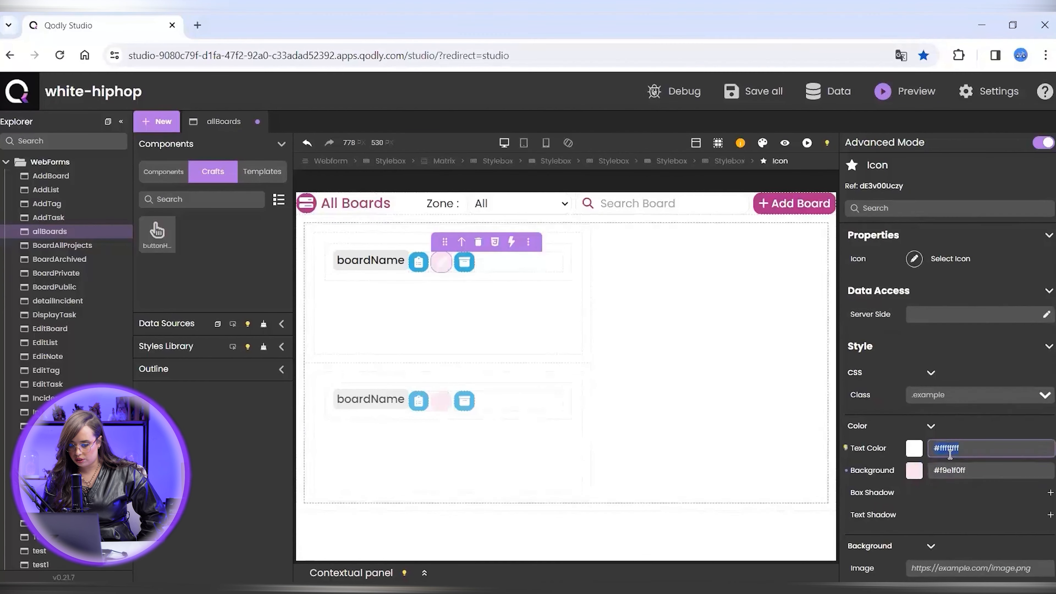
{"action": "left_click", "coordinate": [464, 262]}
{"action": "type", "text": "#2B3674"}
- Match the Archive label's background and text colors to those of the archive icon
{"action": "triple_click", "coordinate": [971, 435]}
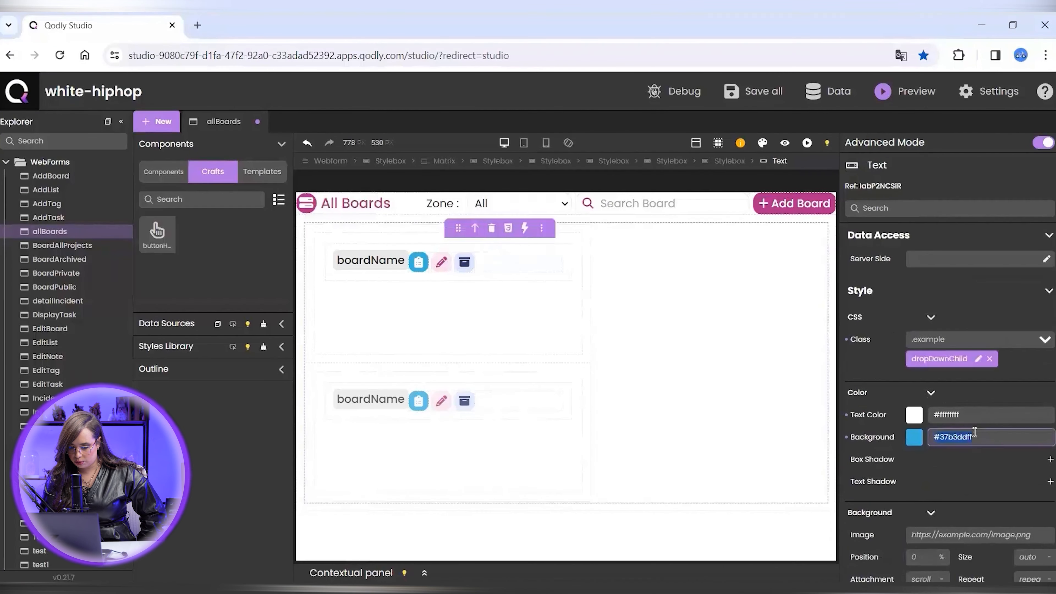
{"action": "key", "text": "ctrl+v"}
{"action": "triple_click", "coordinate": [954, 415]}
- Justify the stylebox holding the three icon buttons to the end of its row
{"action": "left_click", "coordinate": [520, 262]}
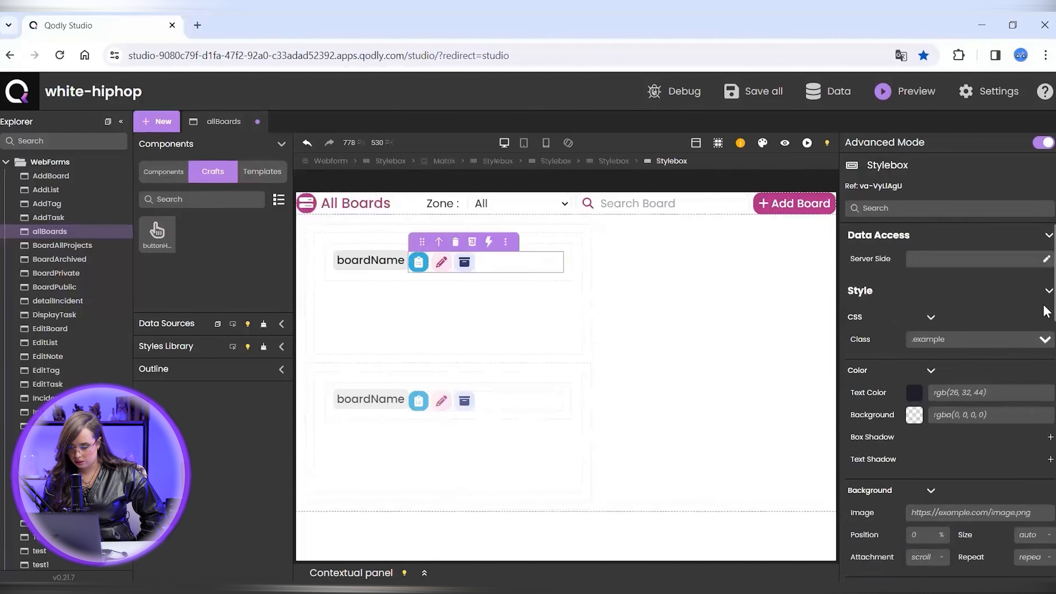
{"action": "scroll", "coordinate": [981, 457], "scroll_direction": "down", "scroll_amount": 10}
{"action": "left_click", "coordinate": [943, 496]}
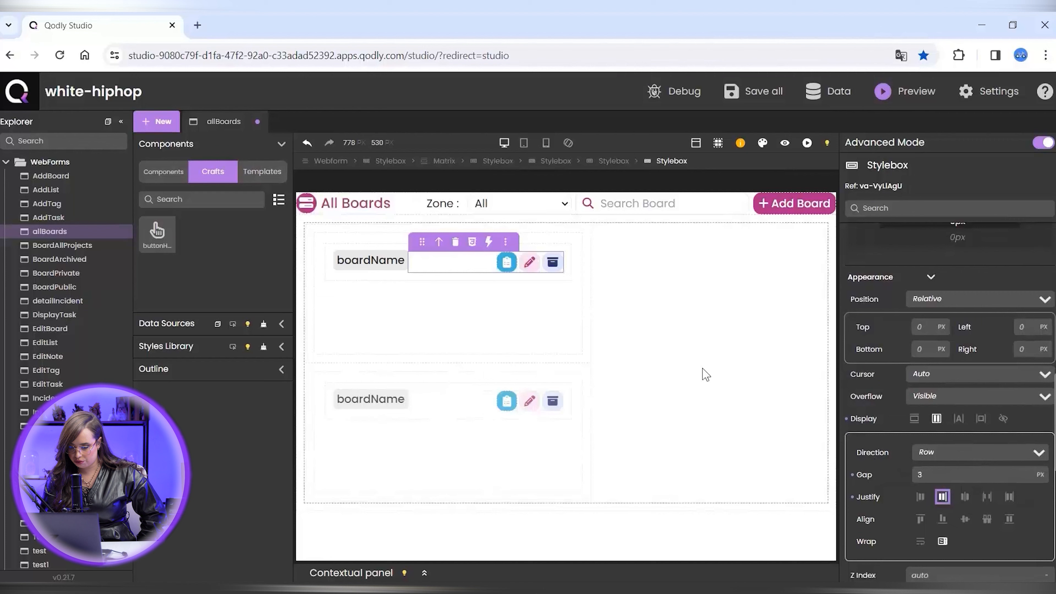
- Set the stylebox holding boardName to flex display with center alignment and save the webform
{"action": "left_click", "coordinate": [370, 261]}
{"action": "left_click", "coordinate": [936, 366]}
{"action": "left_click", "coordinate": [965, 467]}
{"action": "left_click", "coordinate": [702, 370]}
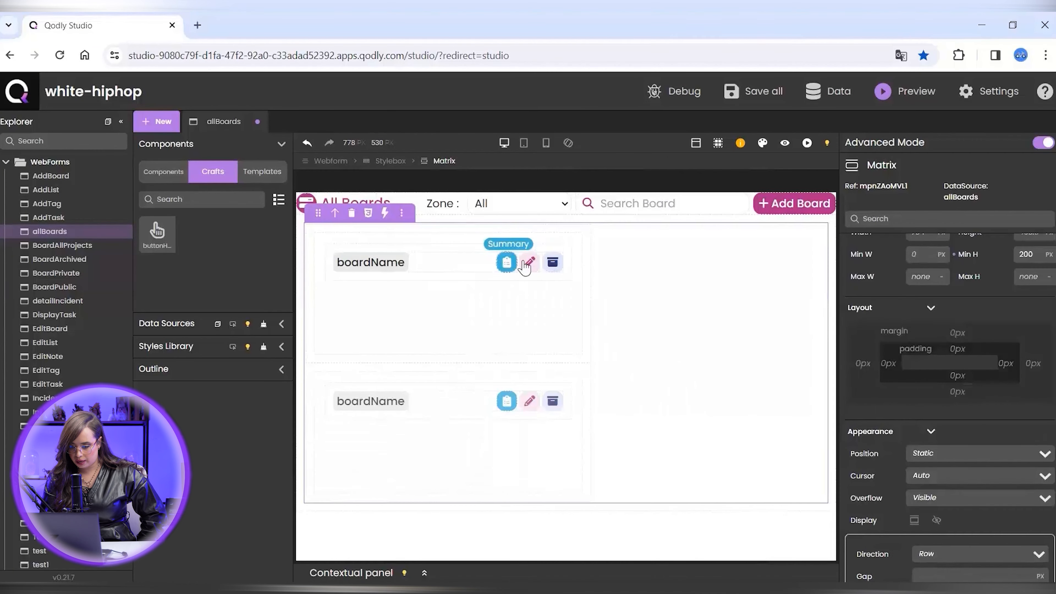
{"action": "key", "text": "ctrl+s"}
- Set the padding of the matrix's outer card stylebox to 6 px
{"action": "left_click", "coordinate": [618, 256]}
{"action": "scroll", "coordinate": [1023, 416], "scroll_direction": "up", "scroll_amount": 3}
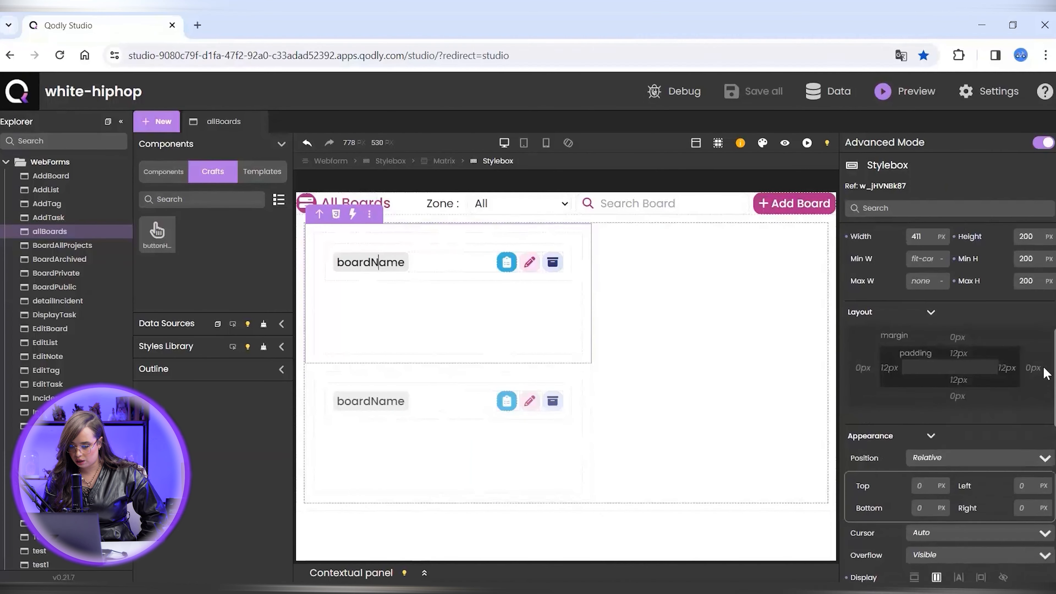
{"action": "left_click", "coordinate": [917, 357]}
{"action": "type", "text": "6"}
- Set the padding of the stylebox containing the matrix to 0 and save the webform
{"action": "left_click", "coordinate": [615, 220]}
{"action": "left_click", "coordinate": [912, 434]}
{"action": "type", "text": "0"}
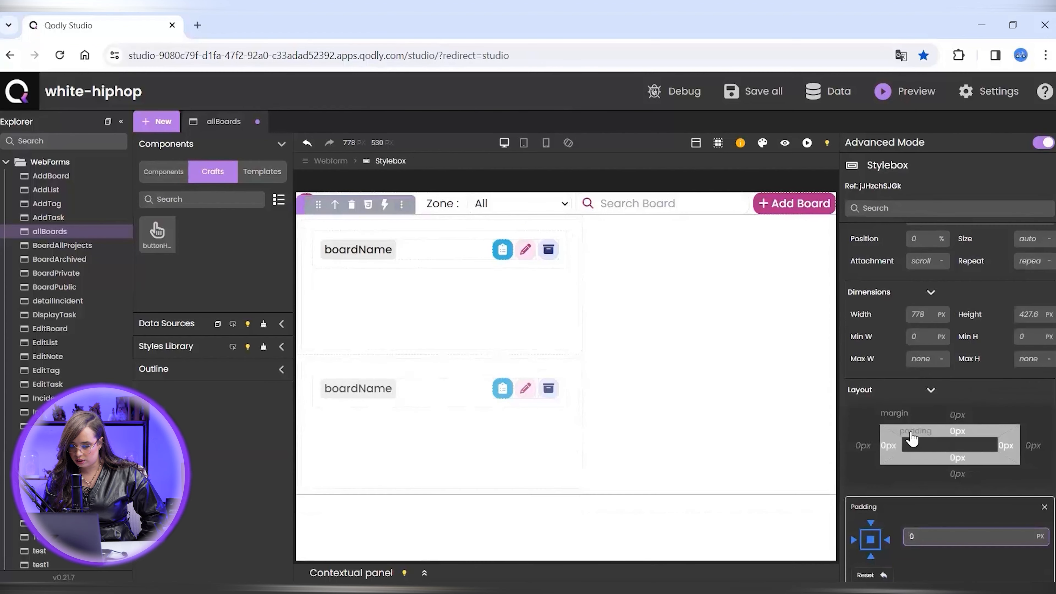
{"action": "left_click", "coordinate": [665, 536]}
{"action": "key", "text": "ctrl+s"}
- Collapse the Explorer, set the padding of the card row holding boardName and the icons to 0, and save
{"action": "left_click", "coordinate": [121, 121]}
{"action": "left_click", "coordinate": [290, 258]}
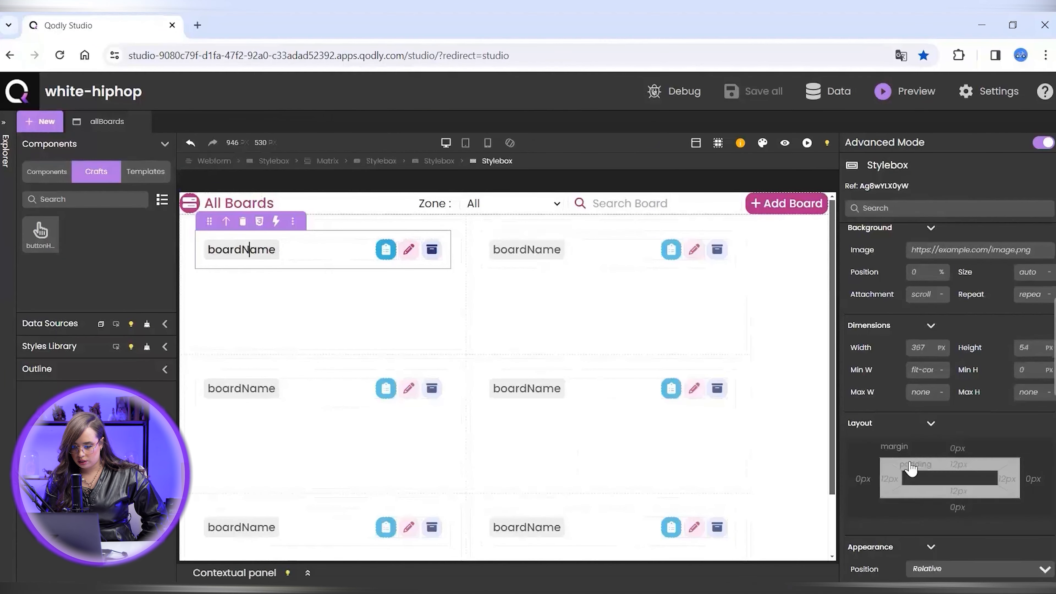
{"action": "left_click", "coordinate": [912, 470]}
{"action": "type", "text": "0"}
{"action": "left_click", "coordinate": [395, 306]}
{"action": "key", "text": "ctrl+s"}
- Add a stylebox inside the card beneath the row holding boardName and the icons
{"action": "left_click", "coordinate": [214, 208]}
{"action": "left_click", "coordinate": [47, 172]}
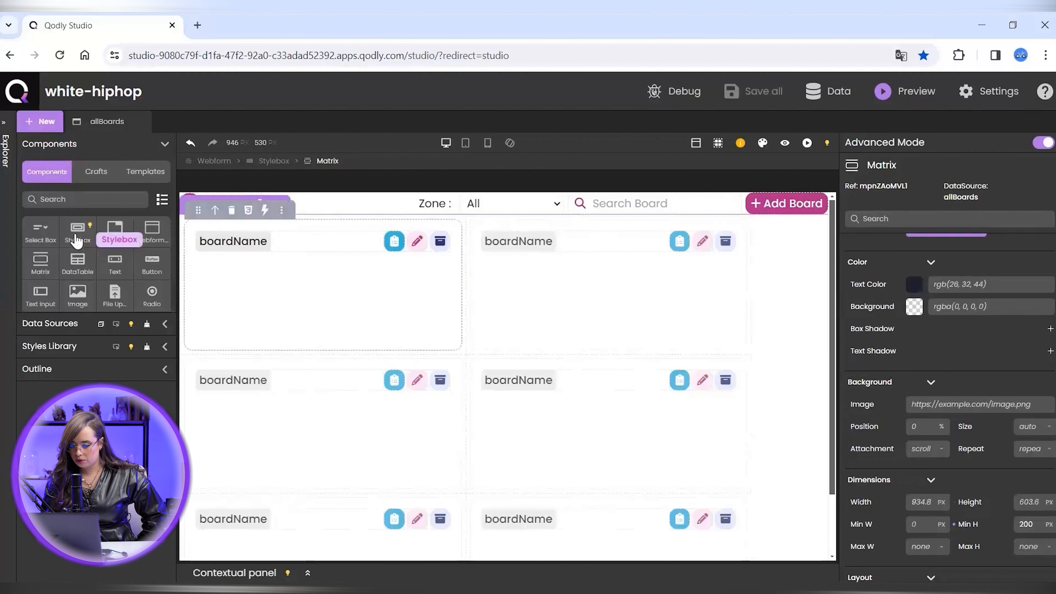
{"action": "left_click", "coordinate": [196, 276]}
- Set the inner card stylebox to flex display with Column direction and space-between justification
{"action": "scroll", "coordinate": [972, 402], "scroll_direction": "down", "scroll_amount": 5}
{"action": "left_click", "coordinate": [937, 352]}
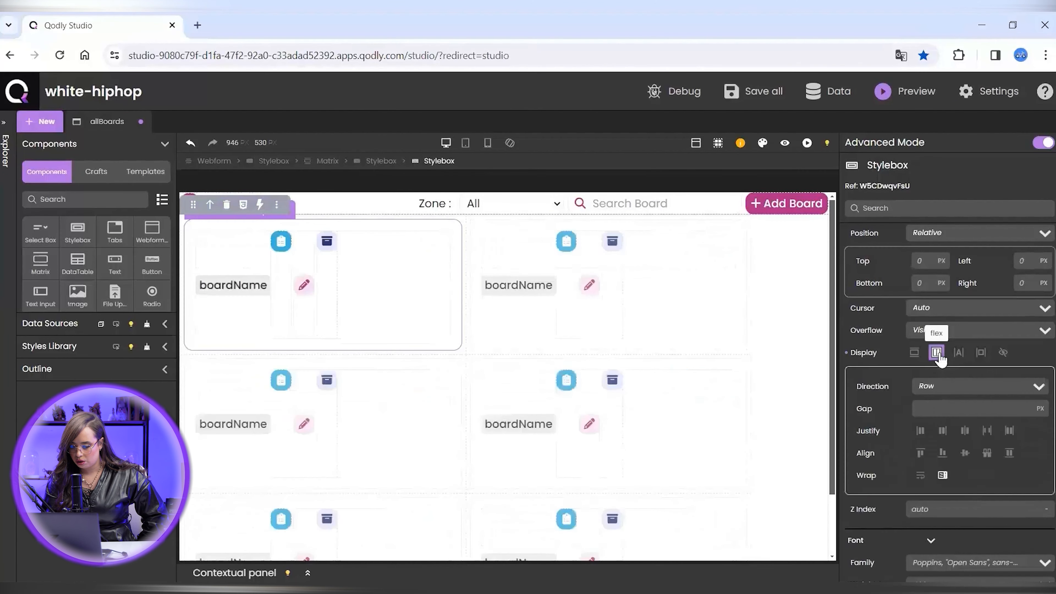
{"action": "left_click", "coordinate": [956, 386]}
{"action": "left_click", "coordinate": [936, 421]}
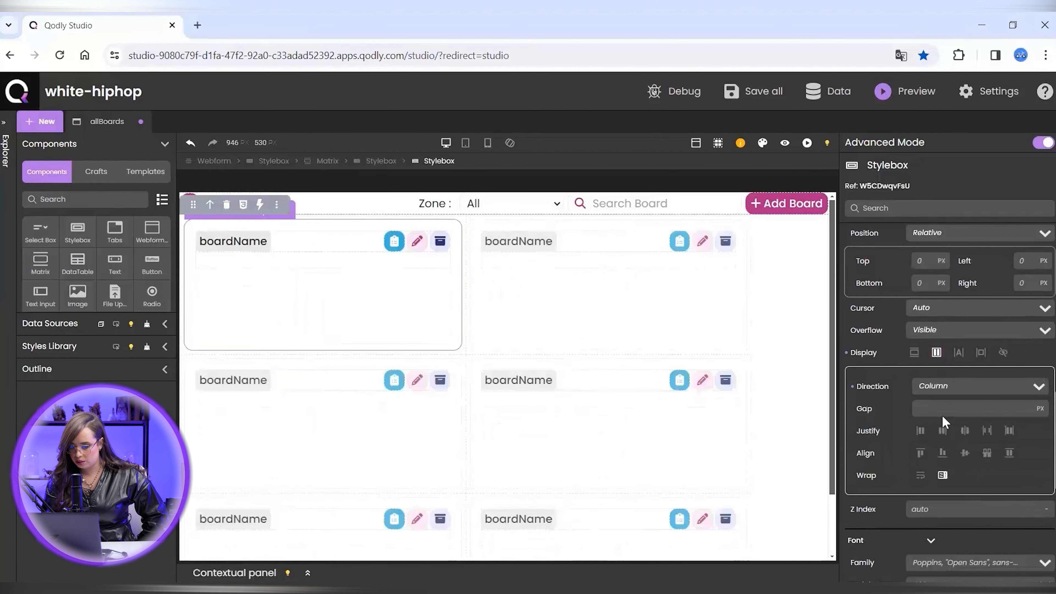
{"action": "left_click", "coordinate": [987, 431]}
- Duplicate the empty stylebox at the bottom of the card and select the middle one
{"action": "left_click", "coordinate": [359, 333]}
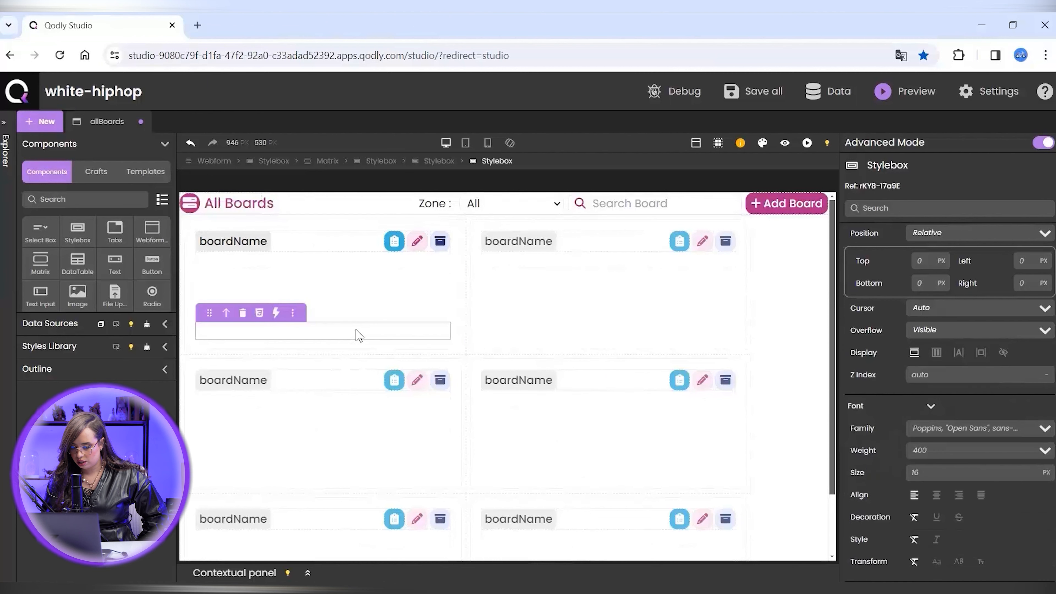
{"action": "left_click", "coordinate": [293, 313]}
{"action": "left_click", "coordinate": [332, 410]}
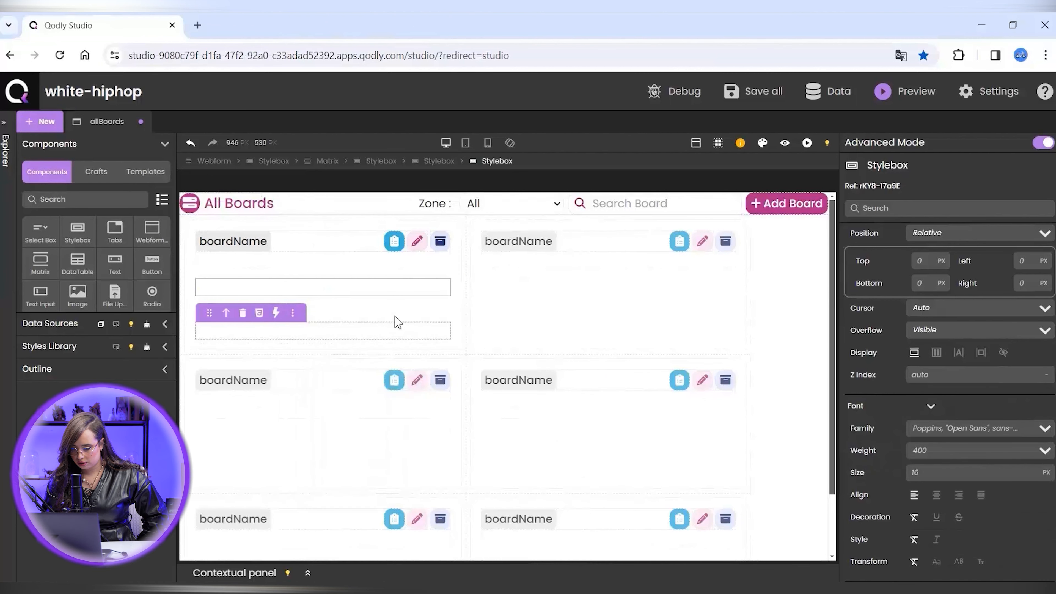
{"action": "left_click", "coordinate": [393, 313]}
{"action": "left_click", "coordinate": [384, 292]}
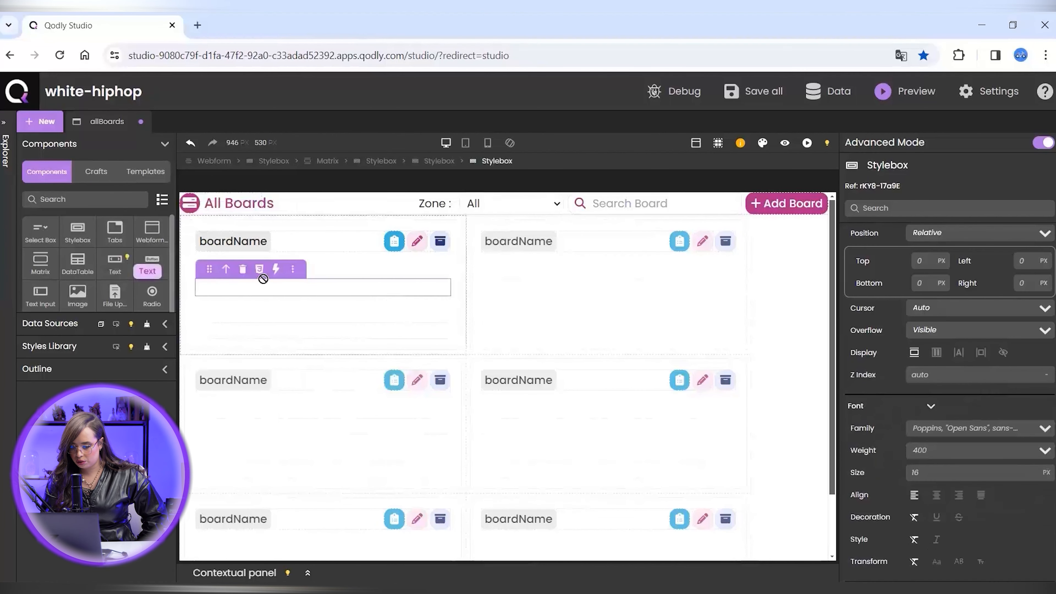
- Add a text component reading "Description" inside the card's middle stylebox and set its font size to 14 px
{"action": "left_click_drag", "start_coordinate": [263, 279], "coordinate": [272, 291]}
{"action": "double_click", "coordinate": [283, 290]}
{"action": "type", "text": "De"}
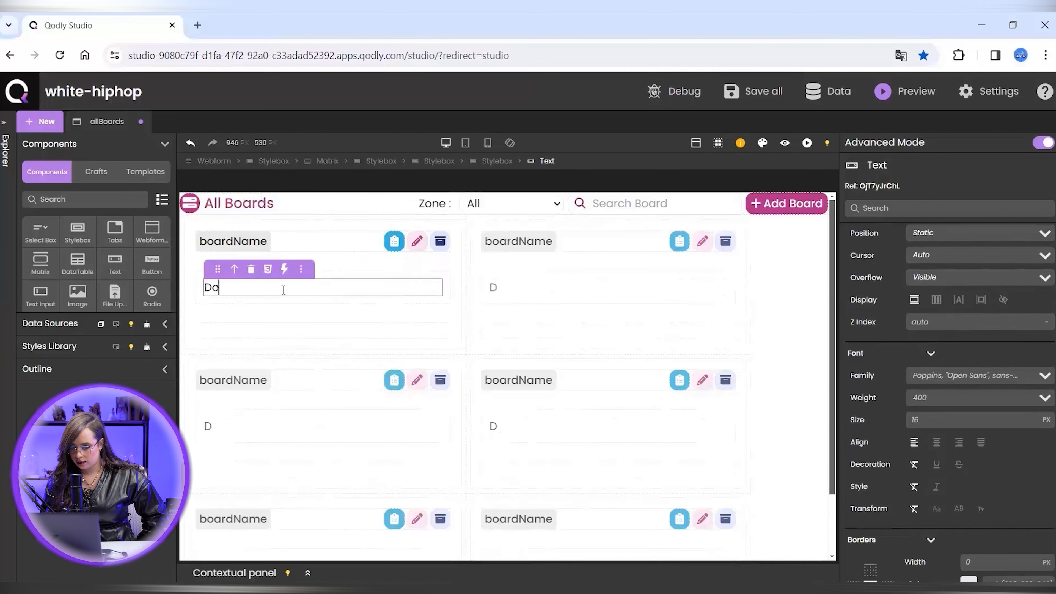
{"action": "type", "text": "scription"}
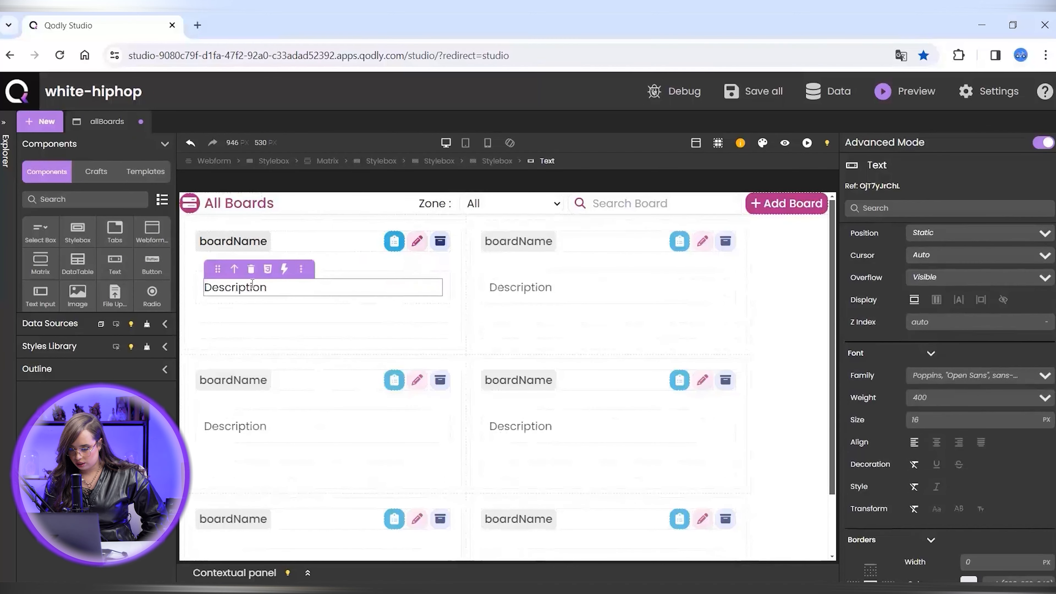
{"action": "double_click", "coordinate": [284, 290]}
{"action": "left_click", "coordinate": [958, 421]}
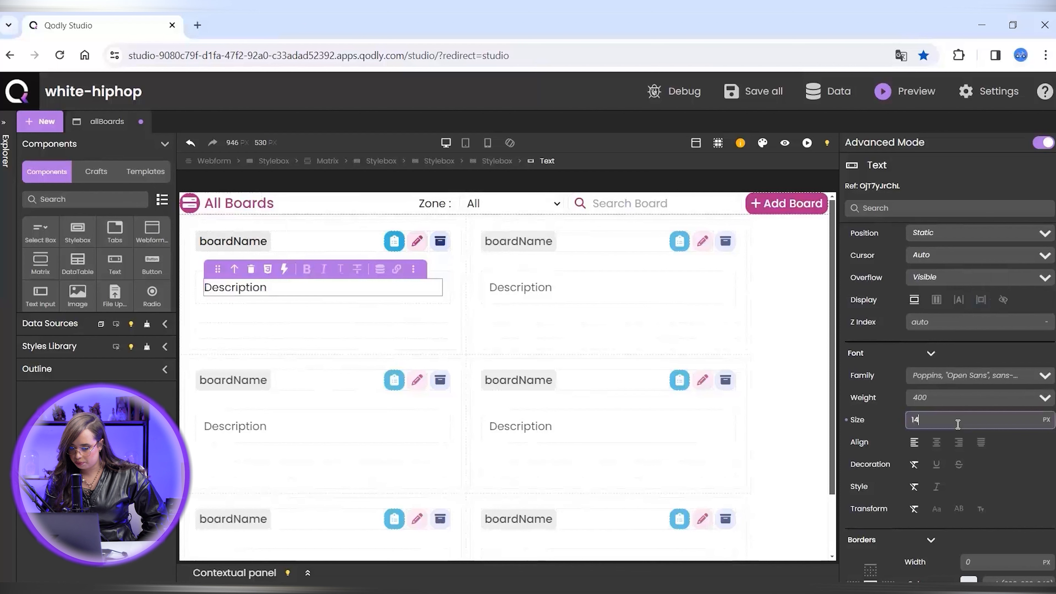
- Bind the Description text to the datasource $This.description
{"action": "left_click", "coordinate": [396, 269]}
{"action": "left_click", "coordinate": [311, 336]}
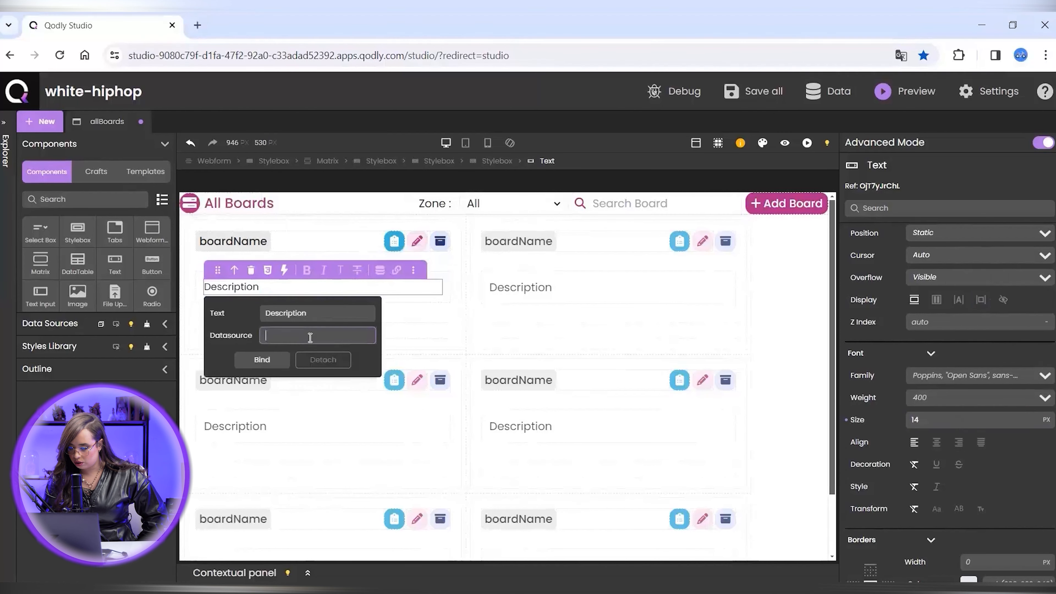
{"action": "type", "text": "$This.des"}
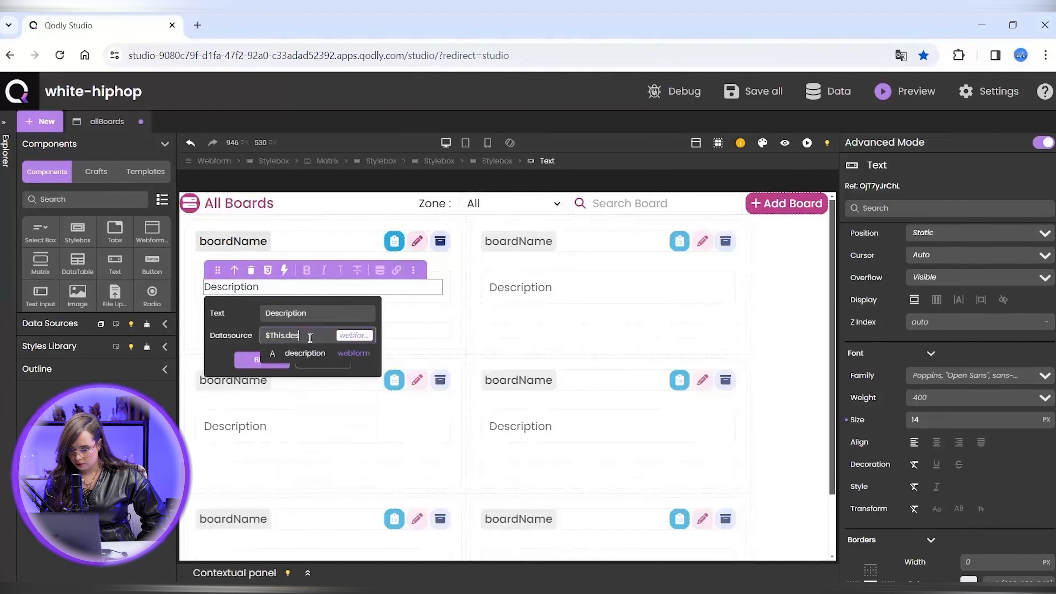
{"action": "key", "text": "Return"}
{"action": "left_click", "coordinate": [266, 381]}
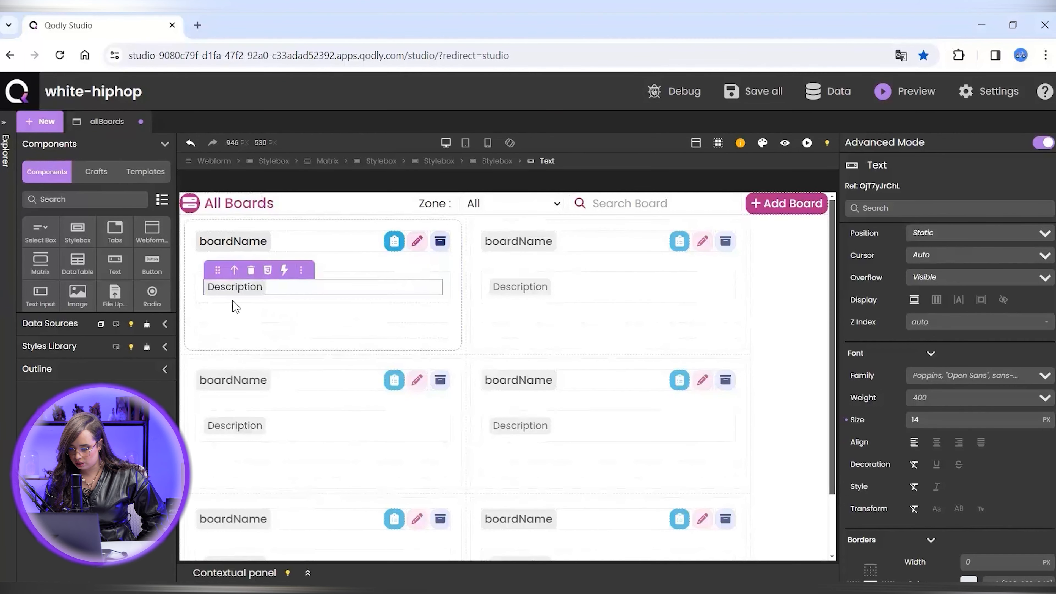
- Set the stylebox around Description to 0 px padding and 72 px height, and save the webform
{"action": "left_click", "coordinate": [201, 292]}
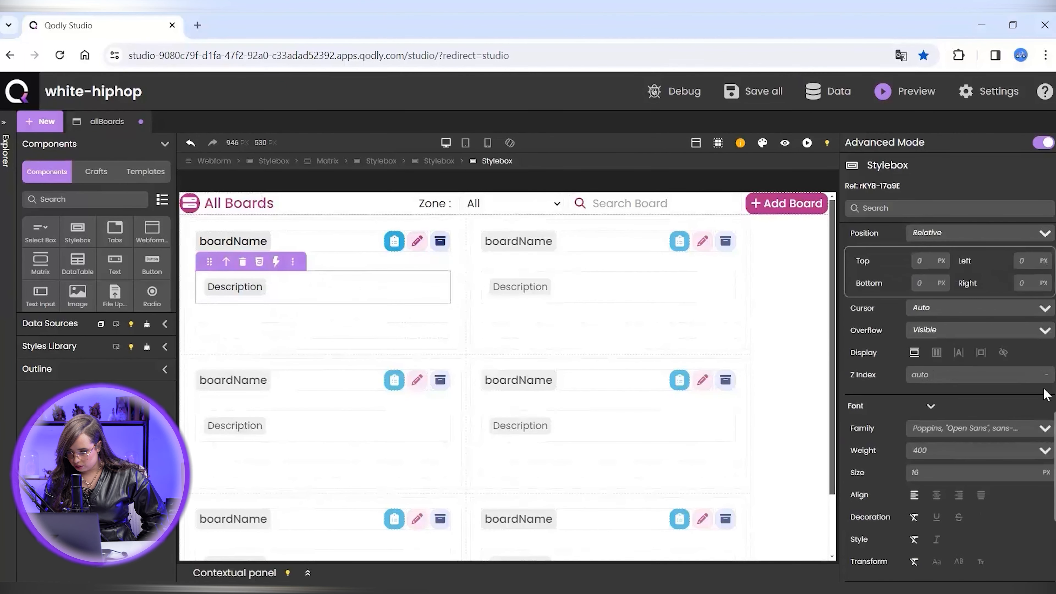
{"action": "scroll", "coordinate": [1045, 449], "scroll_direction": "up", "scroll_amount": 3}
{"action": "scroll", "coordinate": [1047, 338], "scroll_direction": "up", "scroll_amount": 3}
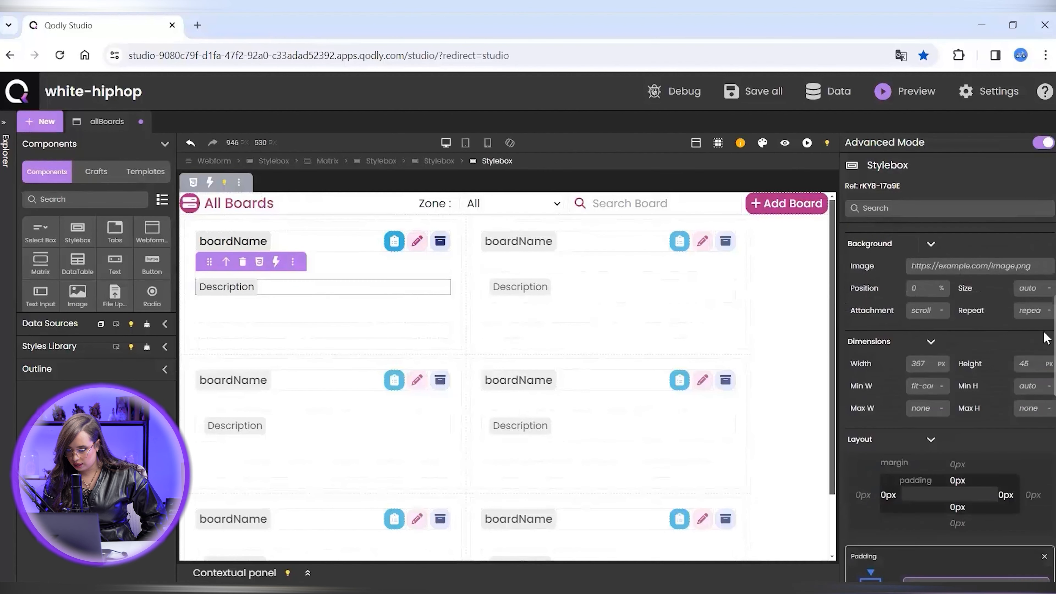
{"action": "left_click", "coordinate": [1026, 365]}
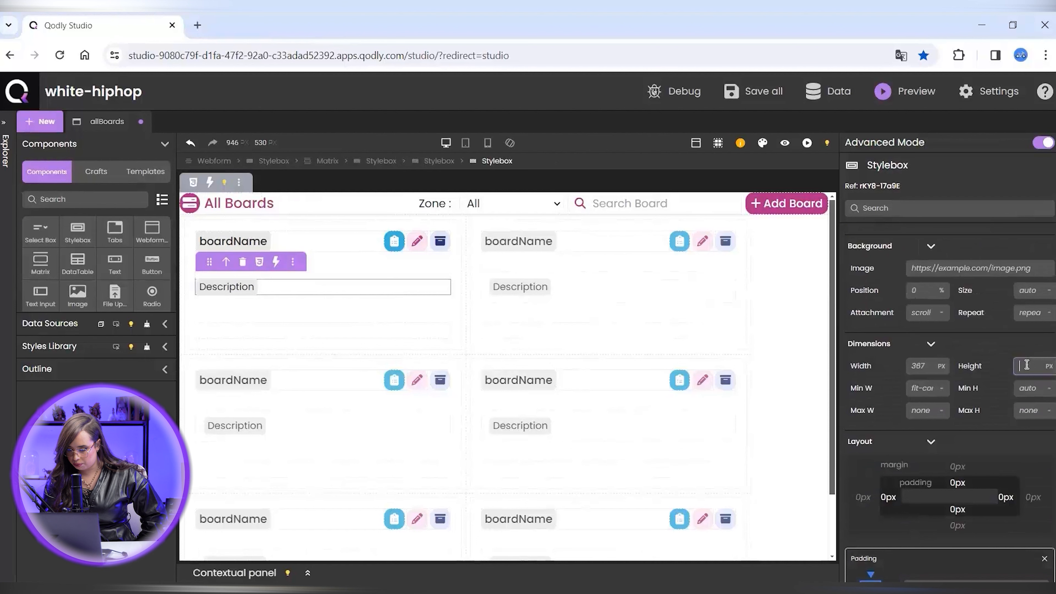
{"action": "type", "text": "72"}
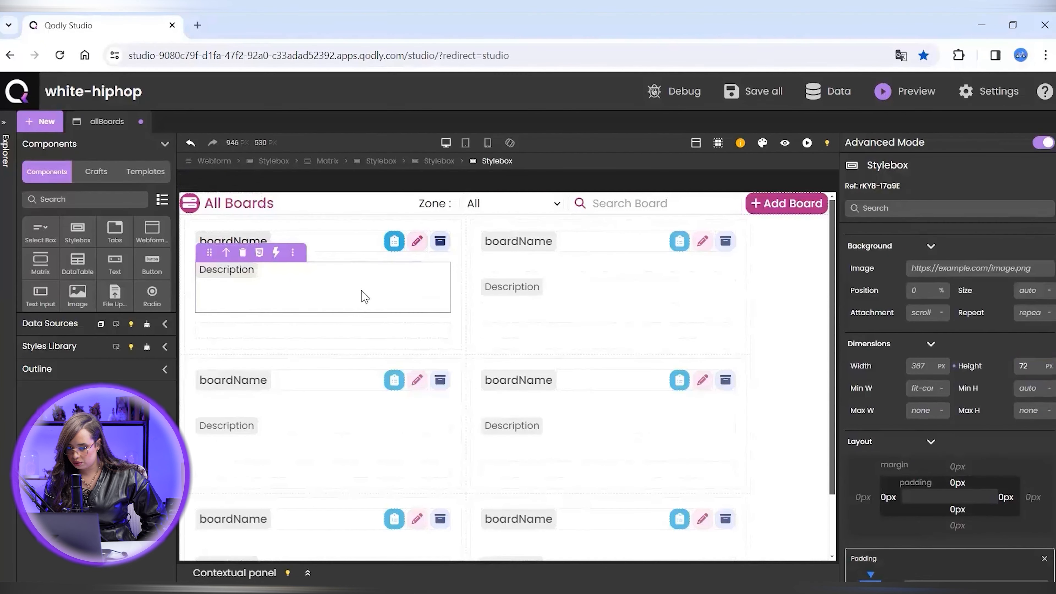
{"action": "key", "text": "ctrl+s"}
- Add an image within a new stylebox in the card's bottom stylebox, and set its width and height to 22 px
{"action": "left_click", "coordinate": [457, 288]}
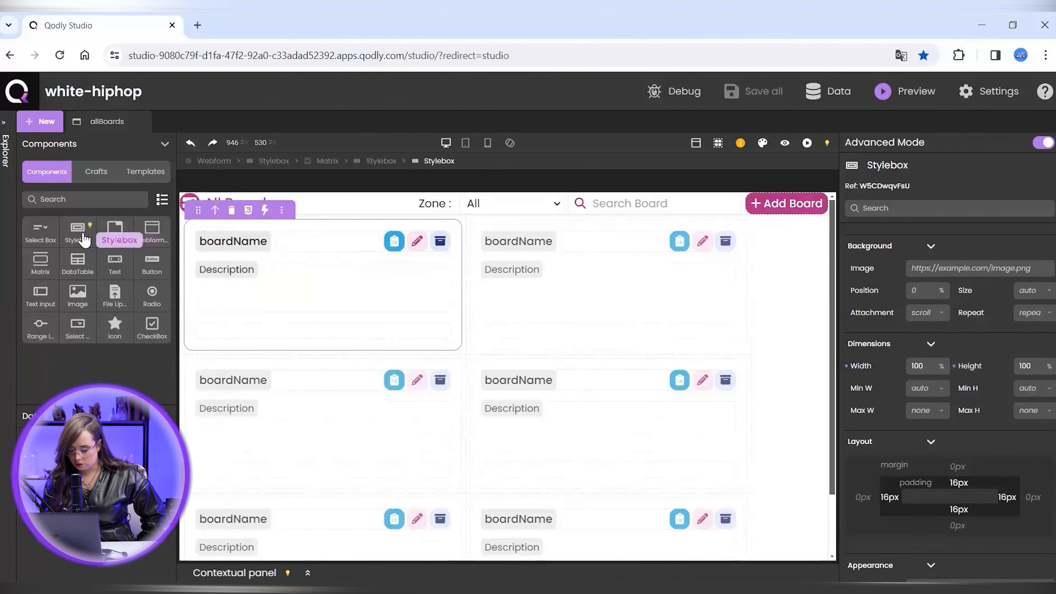
{"action": "left_click_drag", "start_coordinate": [78, 296], "coordinate": [258, 324]}
{"action": "scroll", "coordinate": [1044, 291], "scroll_direction": "down", "scroll_amount": 6}
{"action": "left_click", "coordinate": [940, 238]}
{"action": "type", "text": "22"}
{"action": "left_click", "coordinate": [1027, 232]}
{"action": "type", "text": "22"}
- Set the small image's minimum width and height to 22 px and its border radius to 50%
{"action": "left_click", "coordinate": [920, 254]}
{"action": "type", "text": "22"}
{"action": "left_click", "coordinate": [1026, 254]}
{"action": "type", "text": "22"}
{"action": "scroll", "coordinate": [1044, 377], "scroll_direction": "down", "scroll_amount": 10}
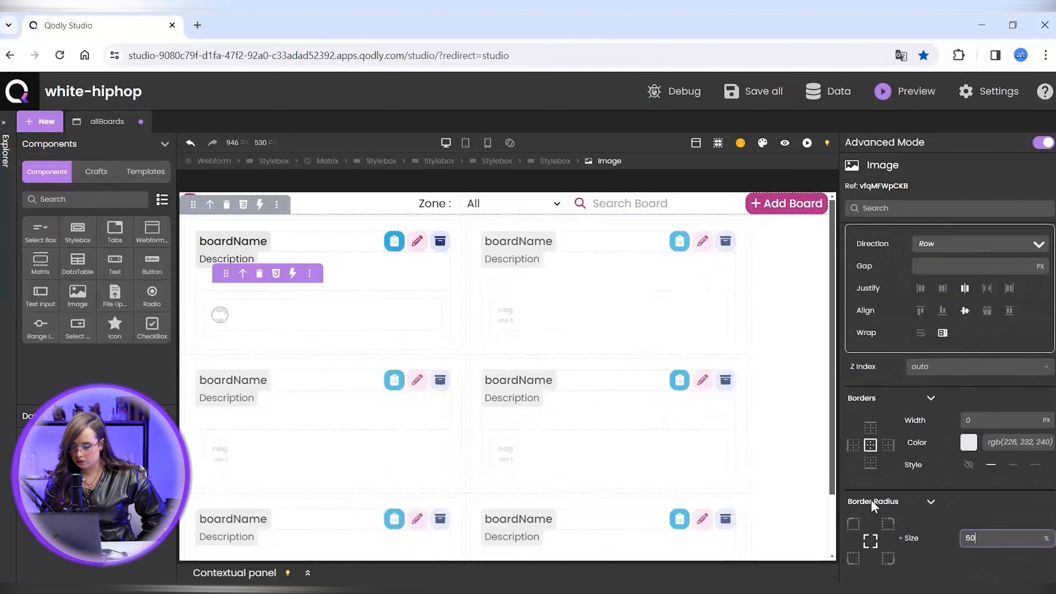
- Add a text component next to the round image and give their shared stylebox font size 12 px and weight 500
{"action": "left_click", "coordinate": [332, 315]}
{"action": "left_click_drag", "start_coordinate": [115, 262], "coordinate": [341, 310]}
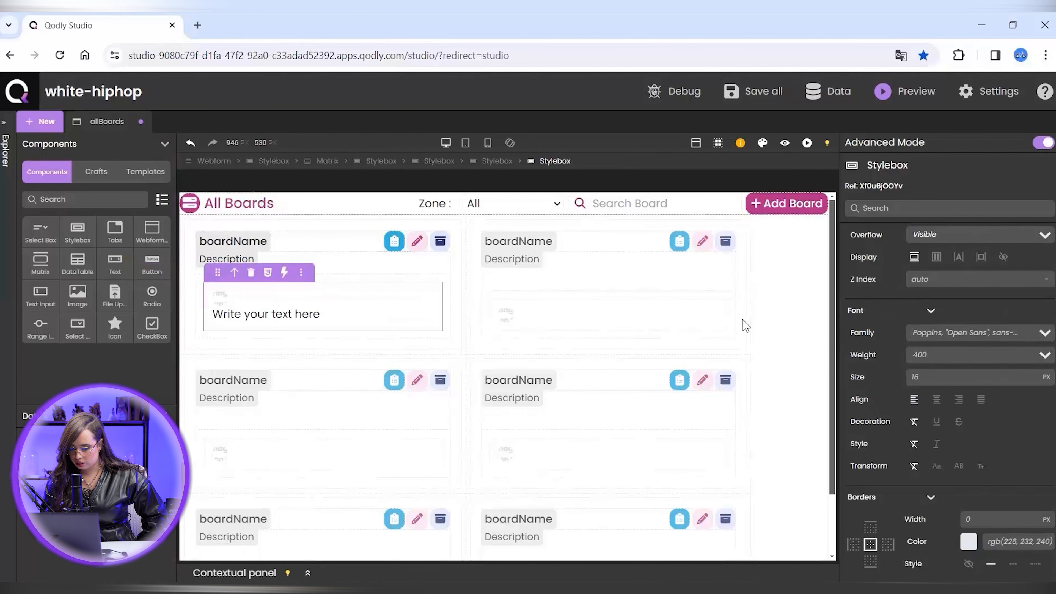
{"action": "double_click", "coordinate": [961, 377]}
{"action": "type", "text": "12"}
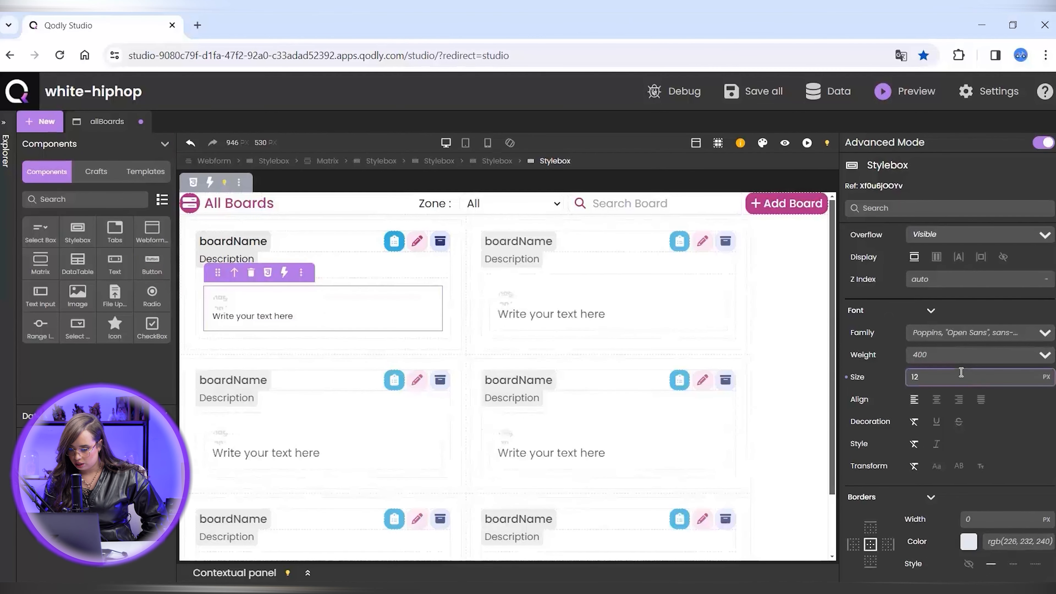
{"action": "left_click", "coordinate": [969, 354]}
{"action": "left_click", "coordinate": [957, 431]}
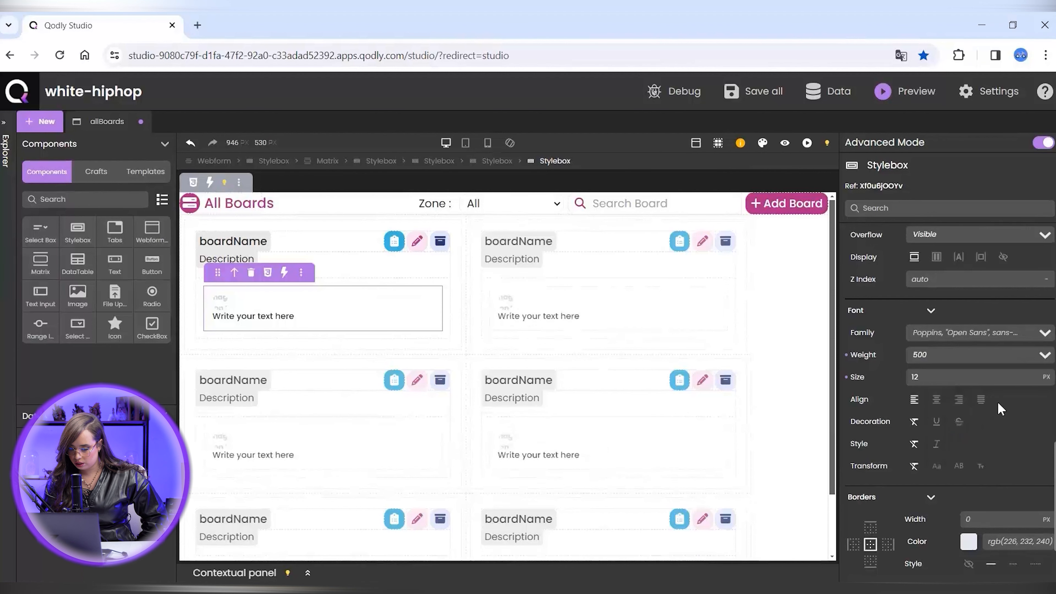
- Set the stylebox holding the round image and text to flex display in a row with a 6 px gap
{"action": "left_click", "coordinate": [937, 256]}
{"action": "left_click", "coordinate": [955, 312]}
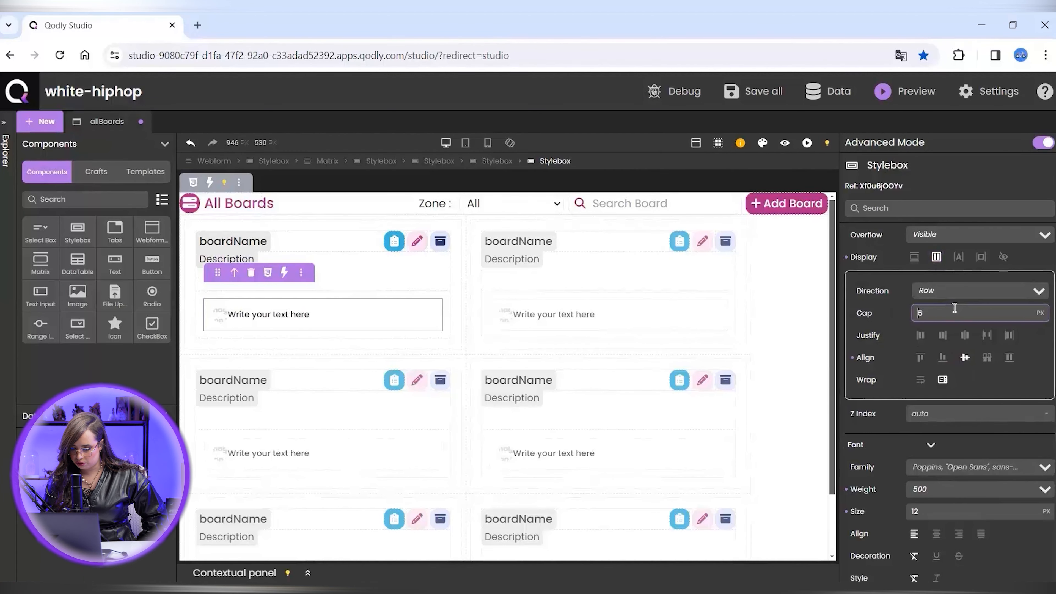
{"action": "scroll", "coordinate": [1045, 437], "scroll_direction": "down", "scroll_amount": 10}
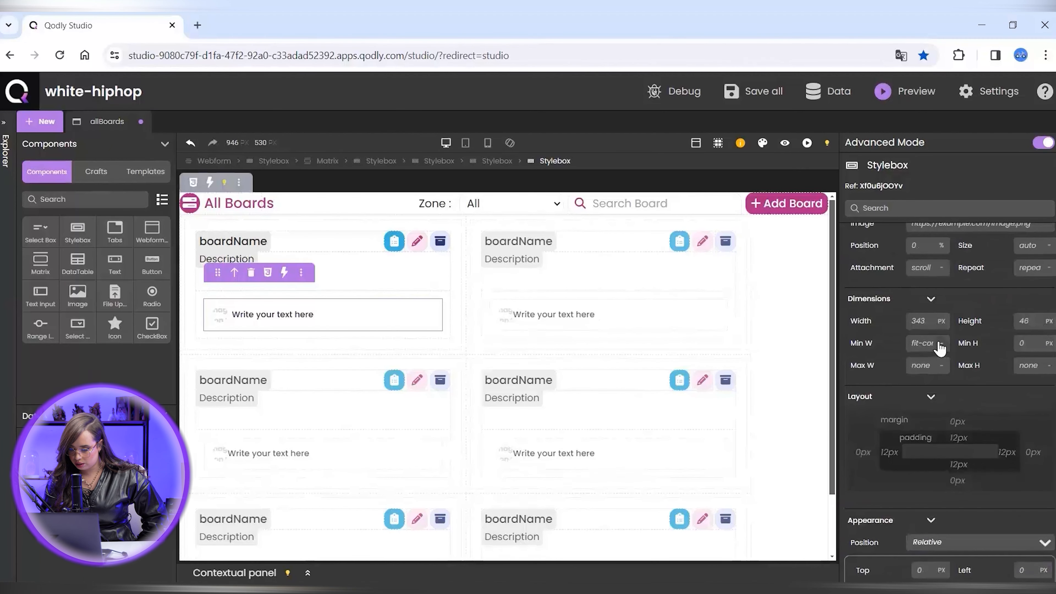
- Set the minimum width of the text beside the round image to fit-content
{"action": "left_click", "coordinate": [300, 314]}
{"action": "left_click", "coordinate": [942, 399]}
{"action": "left_click", "coordinate": [915, 490]}
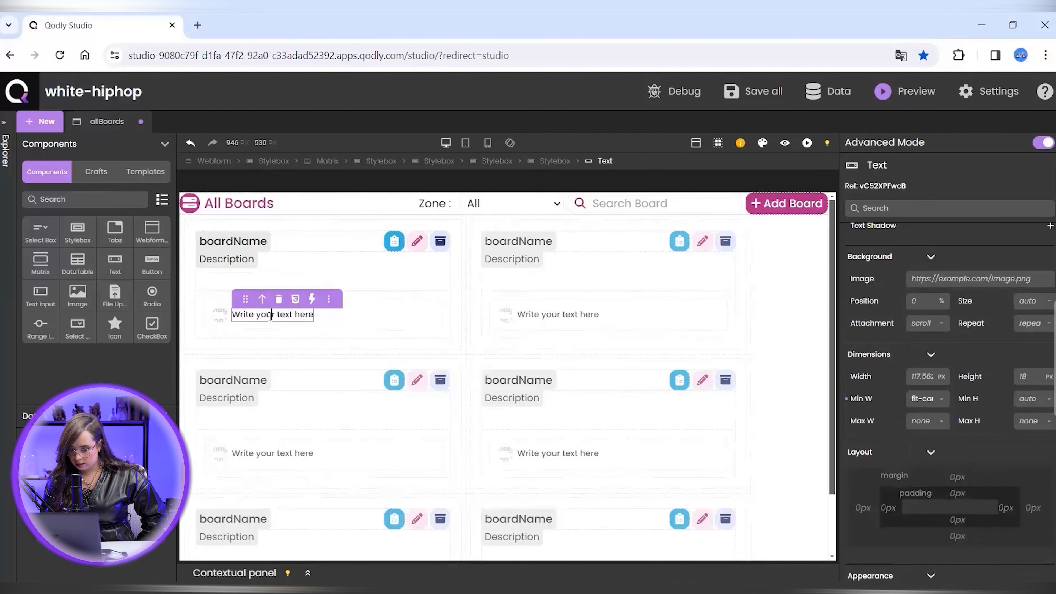
- Change the placeholder text beside the round image to fullName in its binding settings
{"action": "double_click", "coordinate": [290, 314]}
{"action": "left_click", "coordinate": [377, 336]}
{"action": "type", "text": "fullName"}
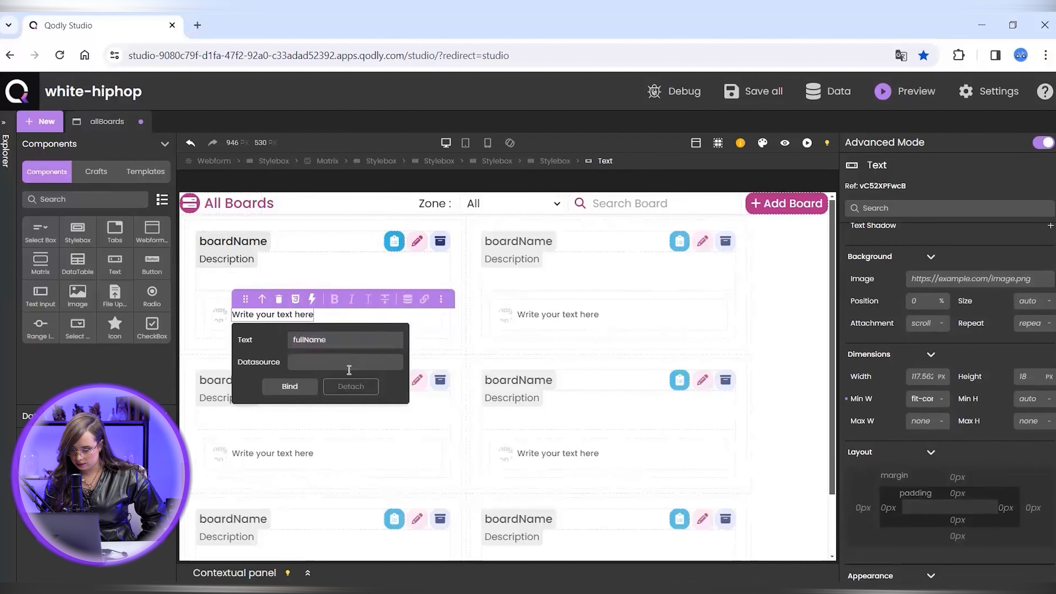
- Bind the text beside the round image to $This.user.fullName and set its text transform to capitalize
{"action": "left_click", "coordinate": [349, 366]}
{"action": "type", "text": "$"}
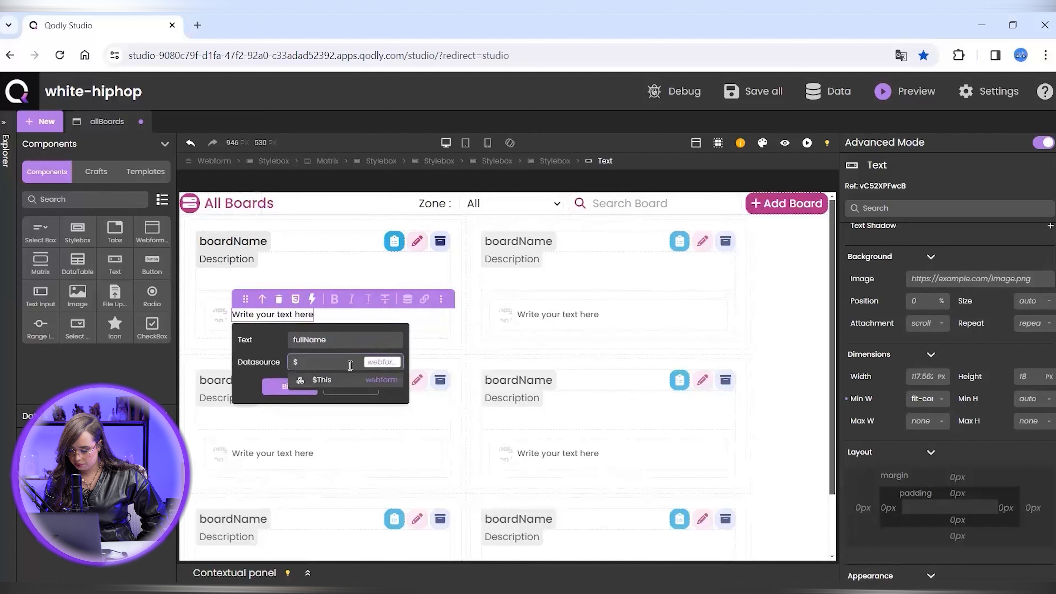
{"action": "type", "text": "This.user"}
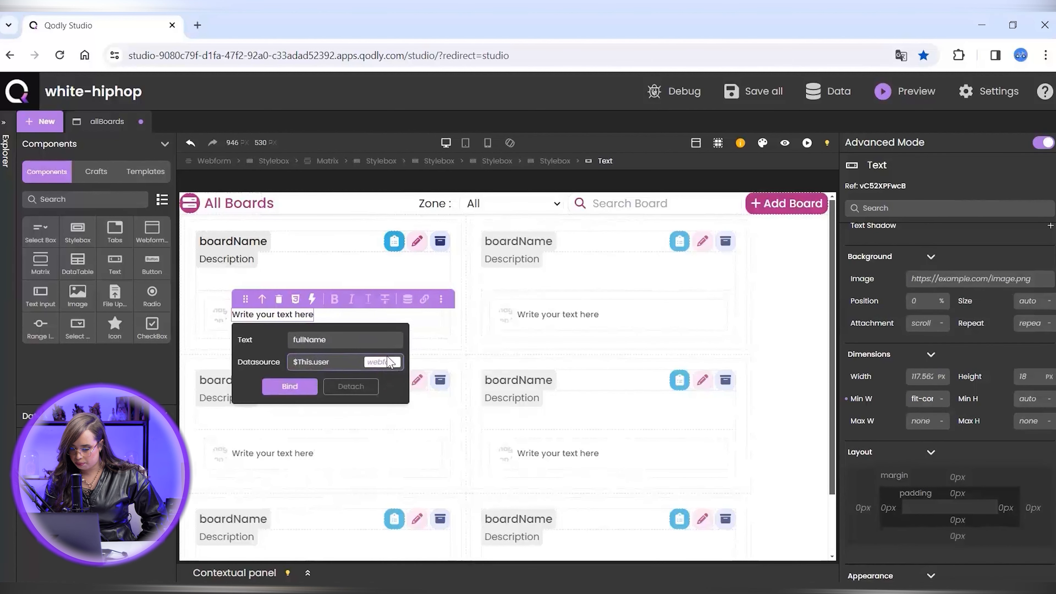
{"action": "type", "text": "."}
{"action": "key", "text": "Up"}
{"action": "key", "text": "Up"}
{"action": "key", "text": "Up"}
{"action": "key", "text": "Up"}
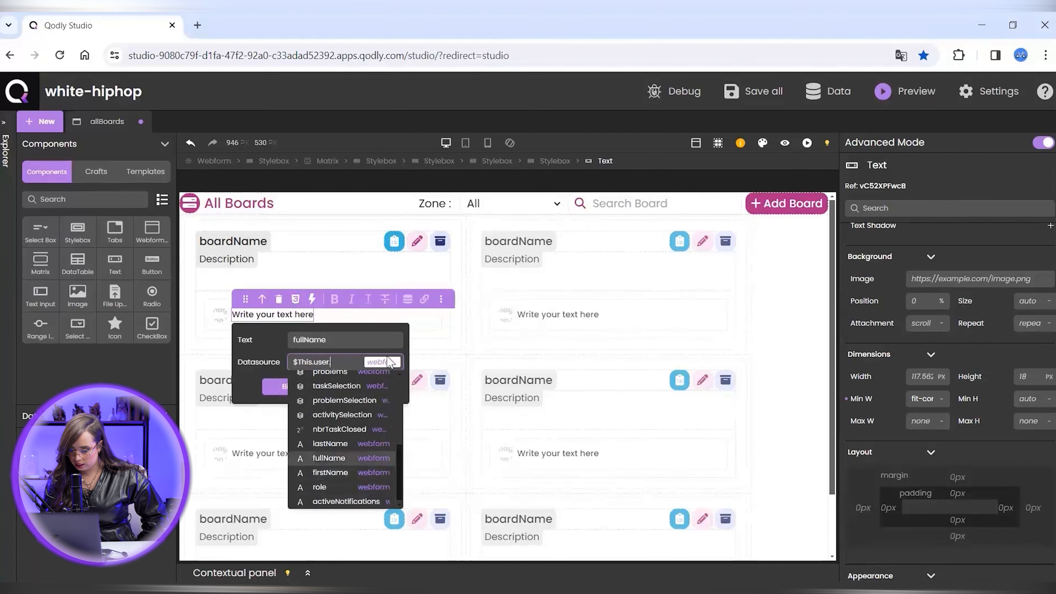
{"action": "key", "text": "Return"}
{"action": "left_click", "coordinate": [290, 407]}
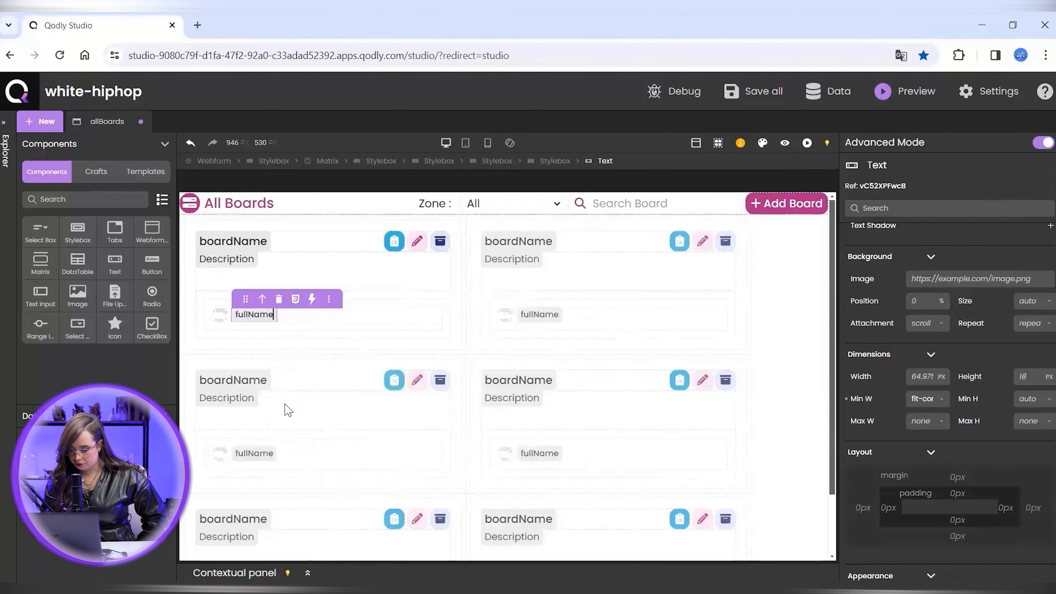
{"action": "scroll", "coordinate": [1040, 374], "scroll_direction": "down", "scroll_amount": 8}
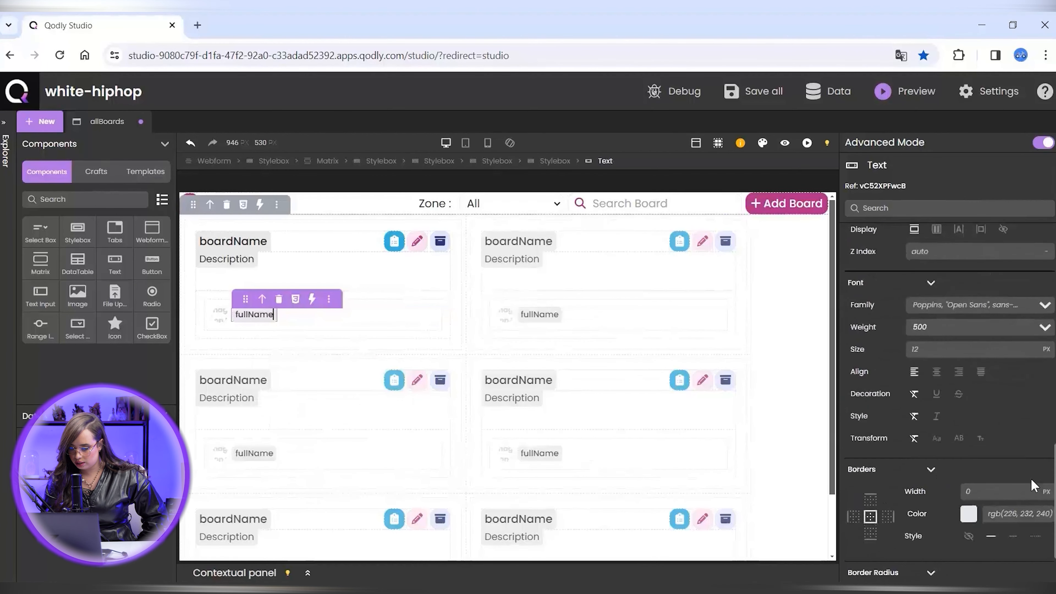
{"action": "left_click", "coordinate": [936, 402]}
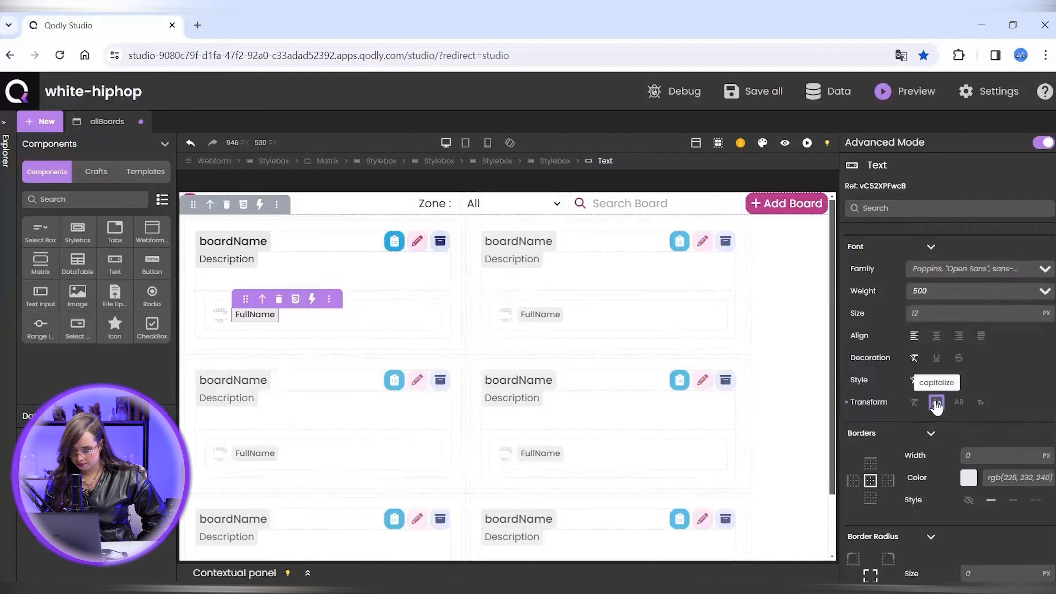
- Assign the user image from the Shared logos folder to the round image beside FullName
{"action": "left_click", "coordinate": [220, 315]}
{"action": "scroll", "coordinate": [1047, 422], "scroll_direction": "up", "scroll_amount": 6}
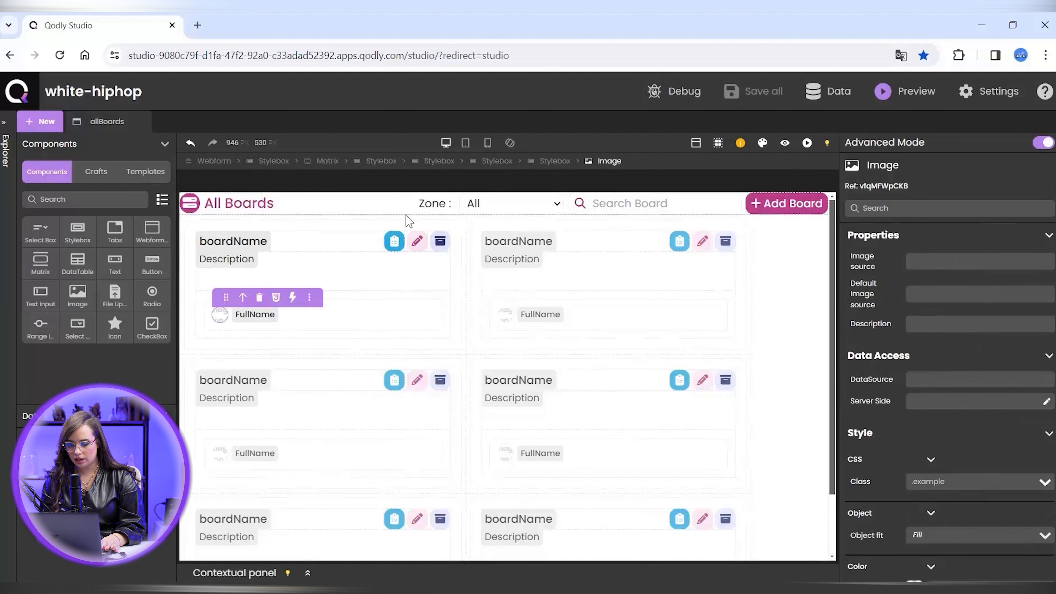
{"action": "left_click", "coordinate": [4, 122]}
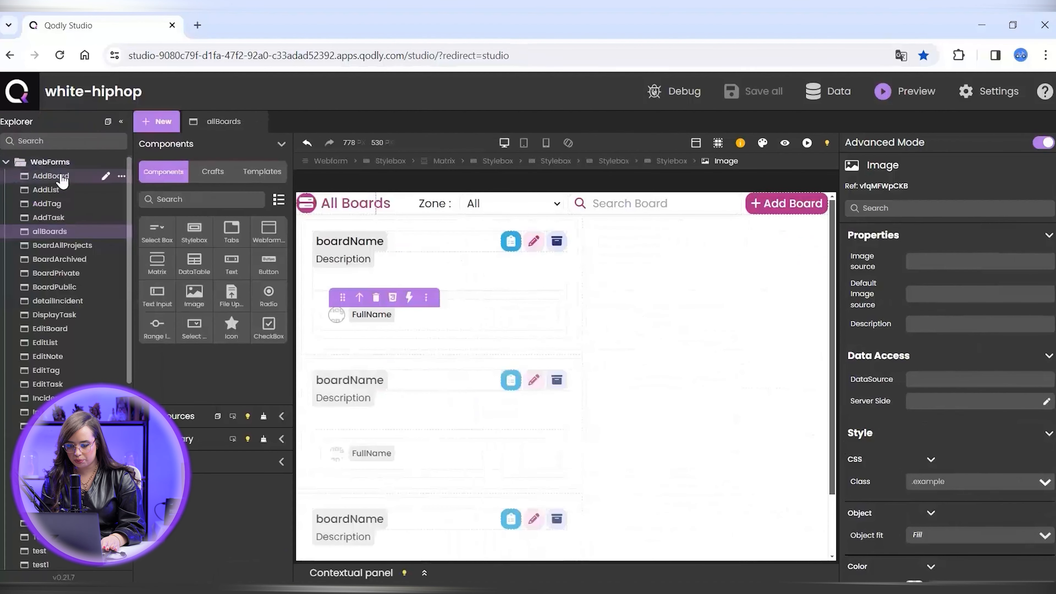
{"action": "left_click", "coordinate": [48, 162]}
{"action": "left_click", "coordinate": [40, 205]}
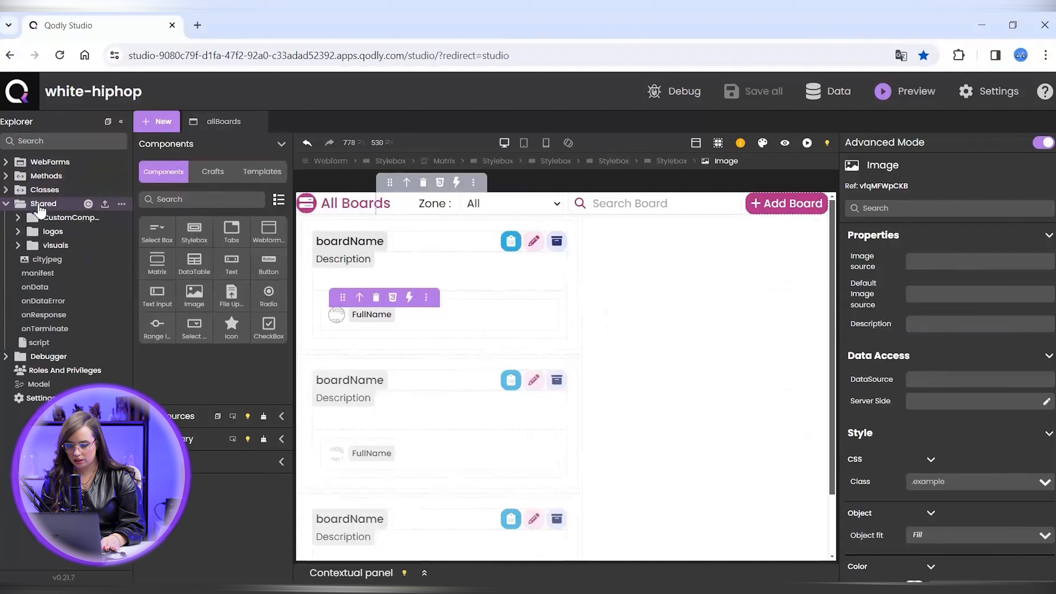
{"action": "left_click", "coordinate": [48, 232]}
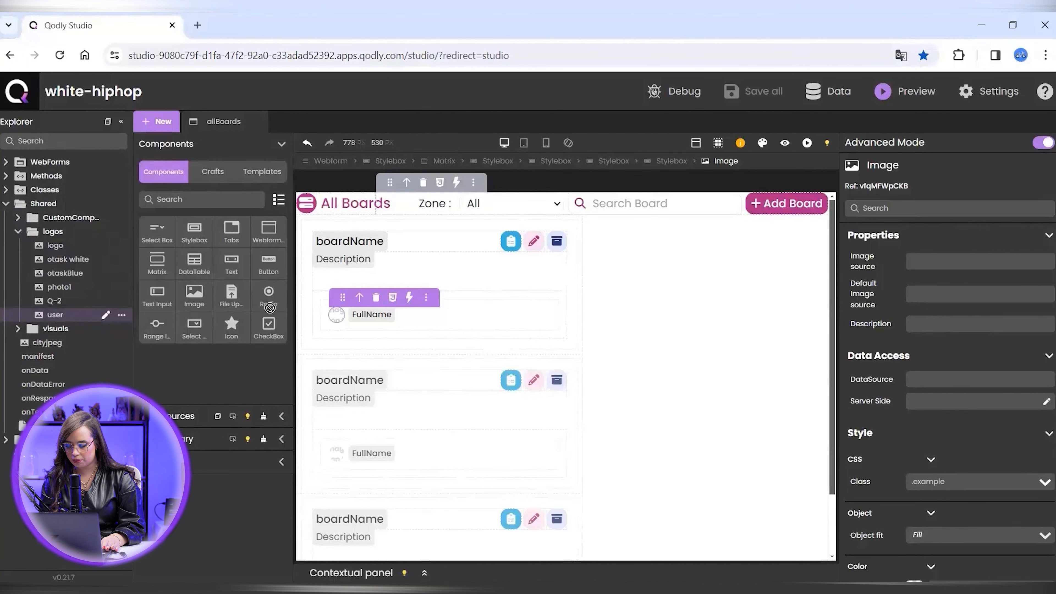
{"action": "left_click_drag", "start_coordinate": [341, 322], "coordinate": [342, 321]}
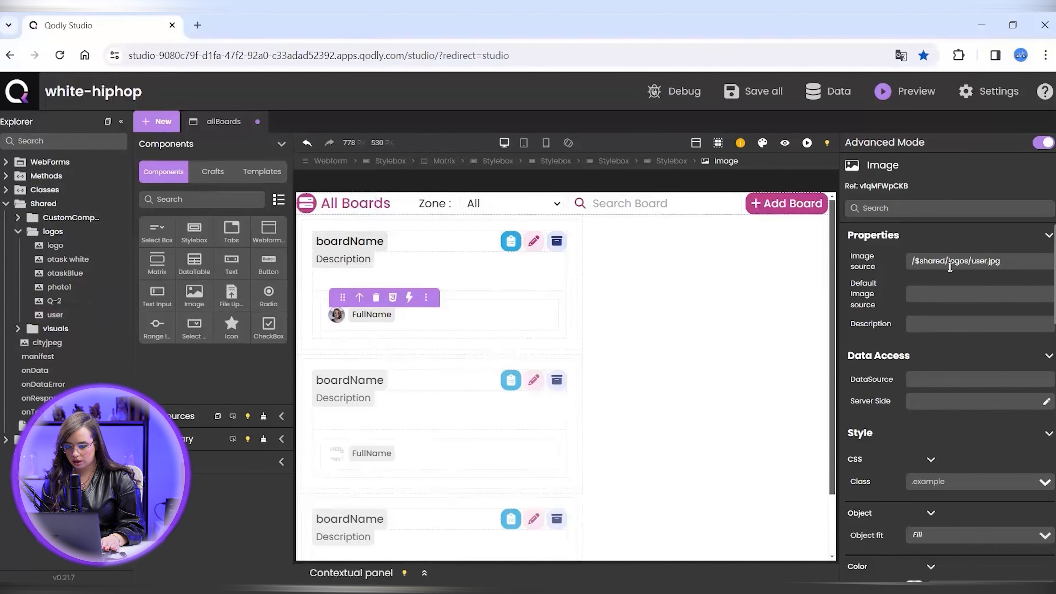
- Move /$shared/logos/user.jpg to the round image's default image source and set its datasource to $This.user.pictureProfil
{"action": "left_click", "coordinate": [932, 384]}
{"action": "type", "text": "$This.u"}
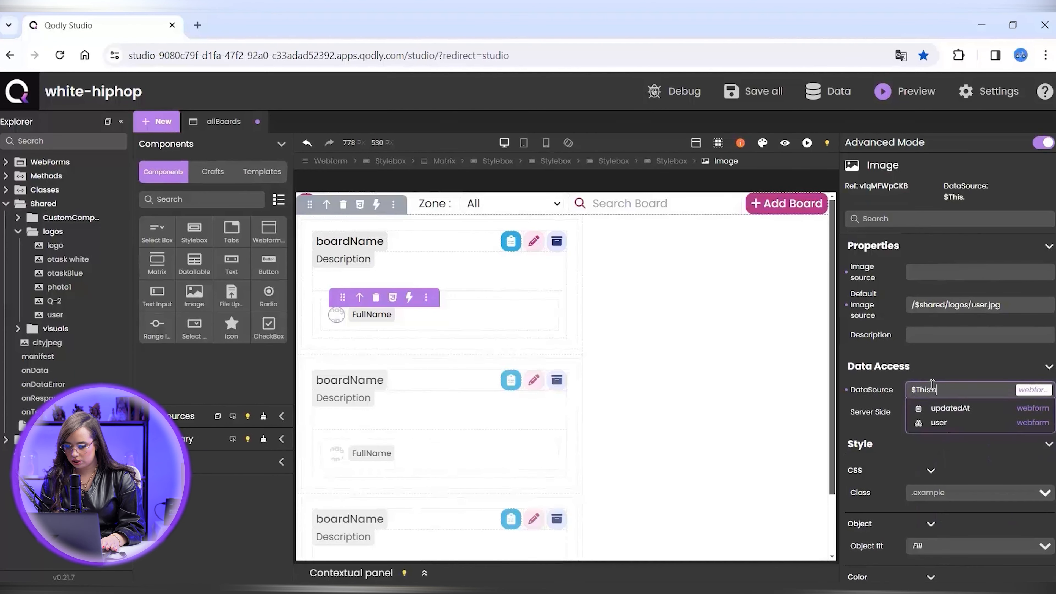
{"action": "type", "text": "ser."}
{"action": "left_click", "coordinate": [955, 437]}
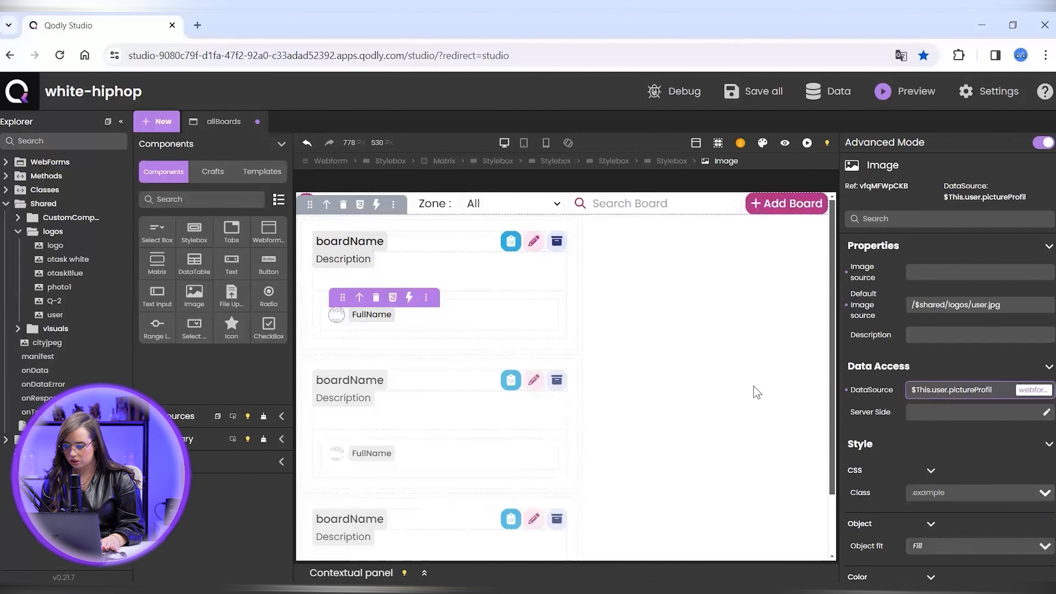
- Add a second stylebox beneath the one holding the round image and FullName, and select their parent stylebox
{"action": "left_click", "coordinate": [500, 314]}
{"action": "scroll", "coordinate": [912, 404], "scroll_direction": "down", "scroll_amount": 5}
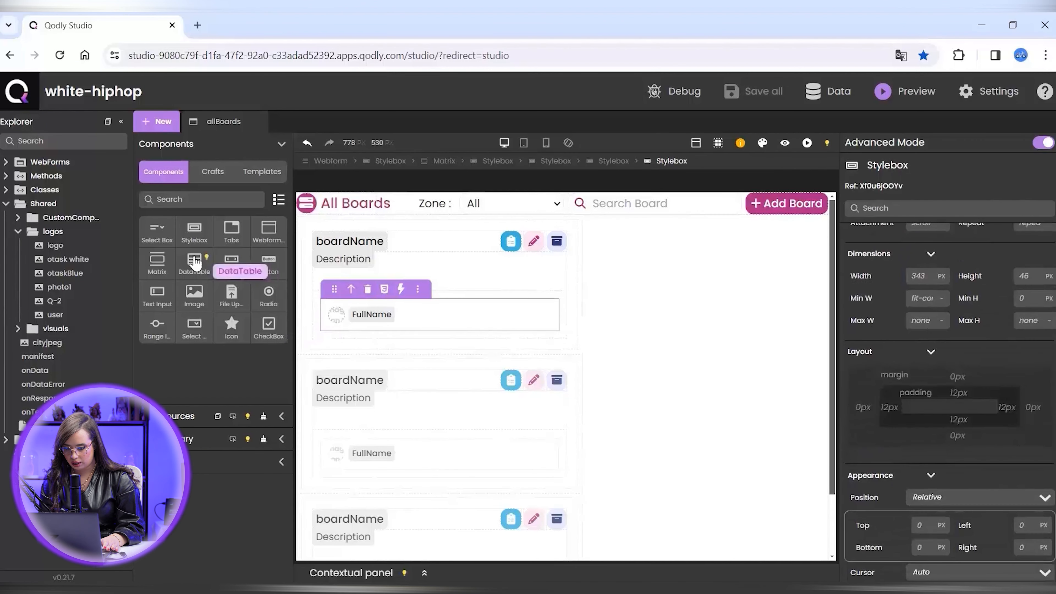
{"action": "left_click", "coordinate": [555, 322]}
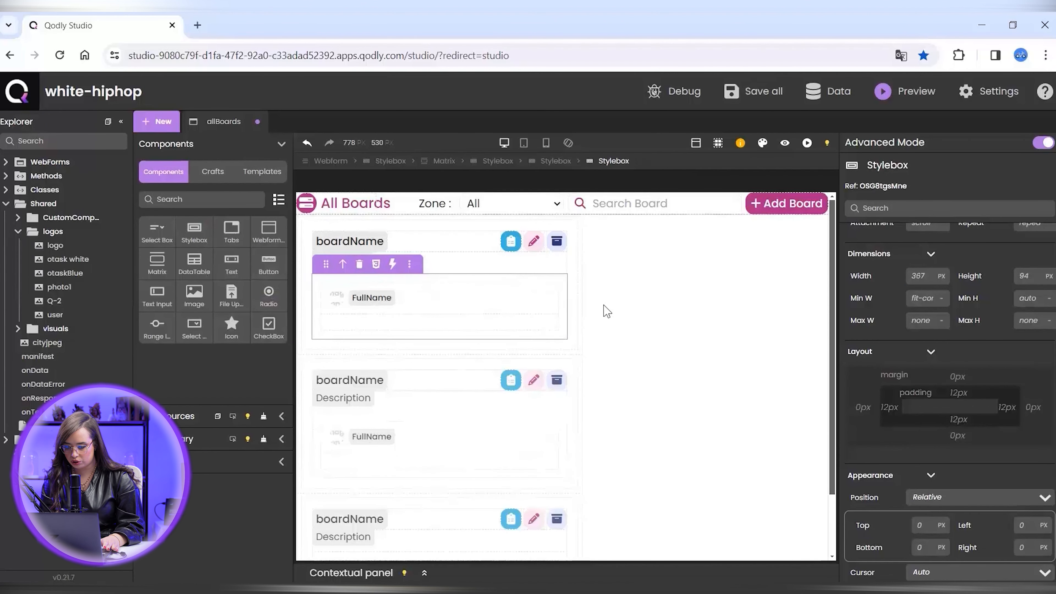
- Set the card's bottom stylebox to flex display and its padding to 0 px
{"action": "scroll", "coordinate": [1035, 391], "scroll_direction": "down", "scroll_amount": 5}
{"action": "left_click", "coordinate": [938, 400]}
{"action": "left_click_drag", "start_coordinate": [1055, 417], "coordinate": [1046, 342]}
{"action": "left_click", "coordinate": [921, 470]}
{"action": "type", "text": "0"}
- Set the padding of the stylebox holding the round image and FullName to 0 px
{"action": "left_click", "coordinate": [434, 323]}
{"action": "scroll", "coordinate": [1048, 379], "scroll_direction": "down", "scroll_amount": 3}
{"action": "left_click", "coordinate": [952, 366]}
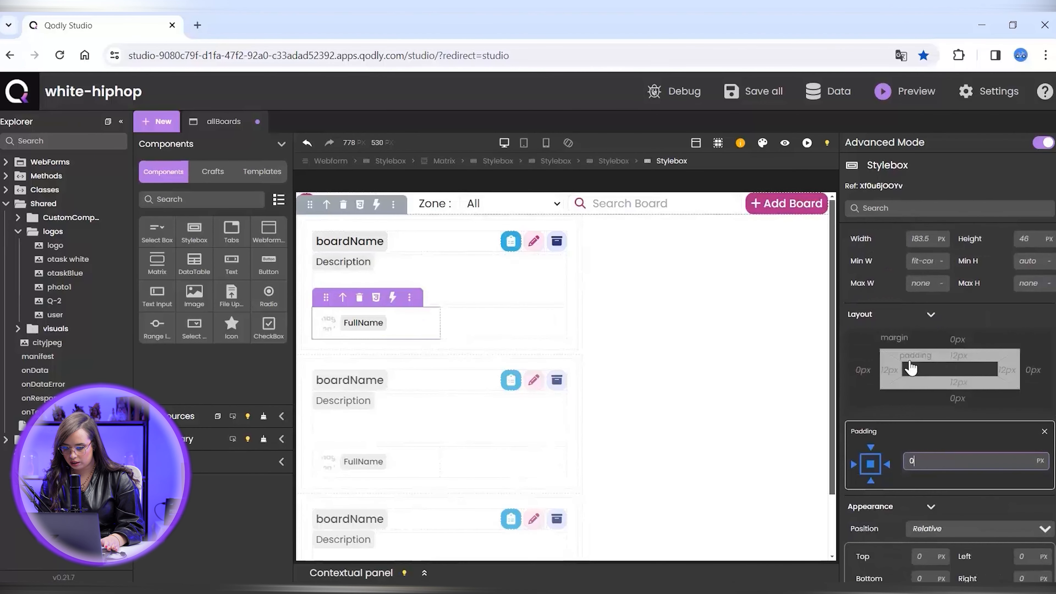
- Finish zeroing the padding around FullName and add an icon and a text to the empty stylebox beside it
{"action": "type", "text": "0"}
{"action": "left_click_drag", "start_coordinate": [260, 273], "coordinate": [499, 323]}
{"action": "left_click", "coordinate": [532, 312]}
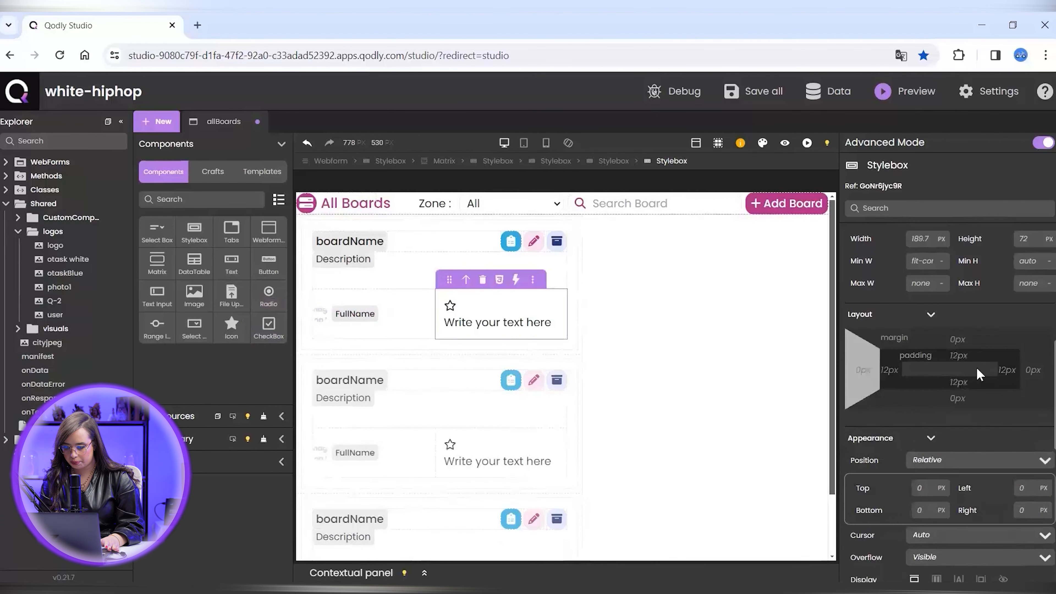
- Set the stylebox holding the star icon and text to flex display, end justification, center alignment and a 12 px font size
{"action": "scroll", "coordinate": [978, 373], "scroll_direction": "down", "scroll_amount": 5}
{"action": "left_click", "coordinate": [936, 329]}
{"action": "left_click", "coordinate": [943, 407]}
{"action": "left_click", "coordinate": [964, 429]}
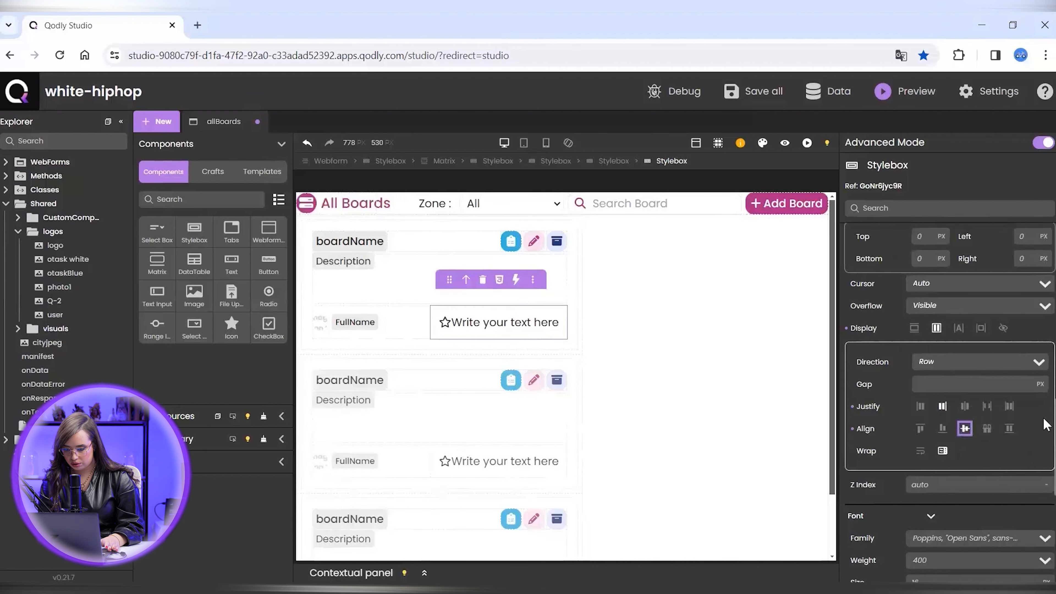
{"action": "scroll", "coordinate": [1047, 428], "scroll_direction": "down", "scroll_amount": 3}
{"action": "left_click", "coordinate": [955, 397]}
{"action": "type", "text": "12"}
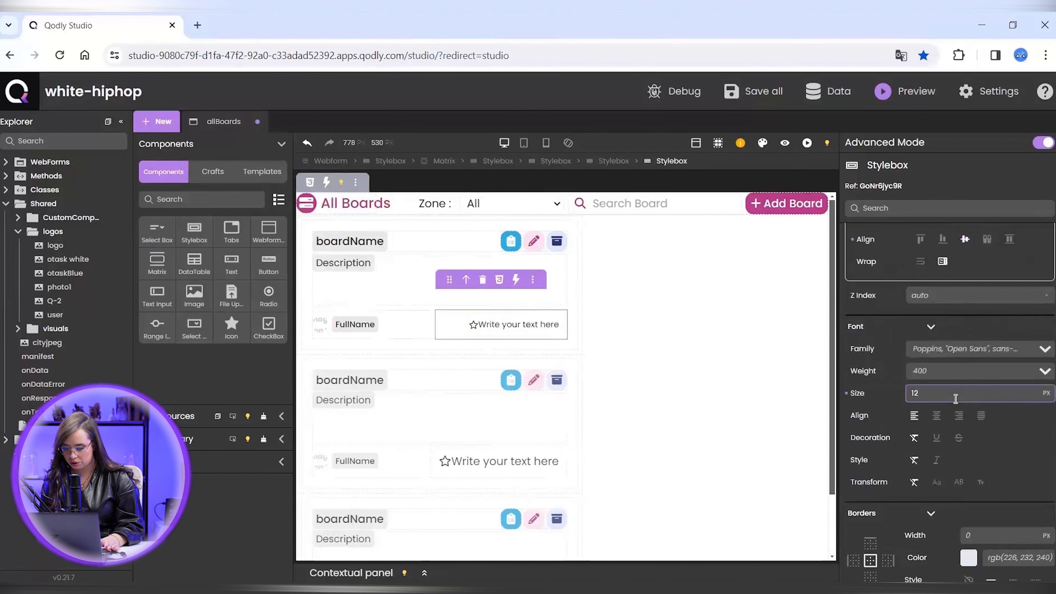
- Add a small flex gap between the star icon and the text in their stylebox
{"action": "left_click", "coordinate": [480, 325]}
{"action": "scroll", "coordinate": [1047, 474], "scroll_direction": "up", "scroll_amount": 5}
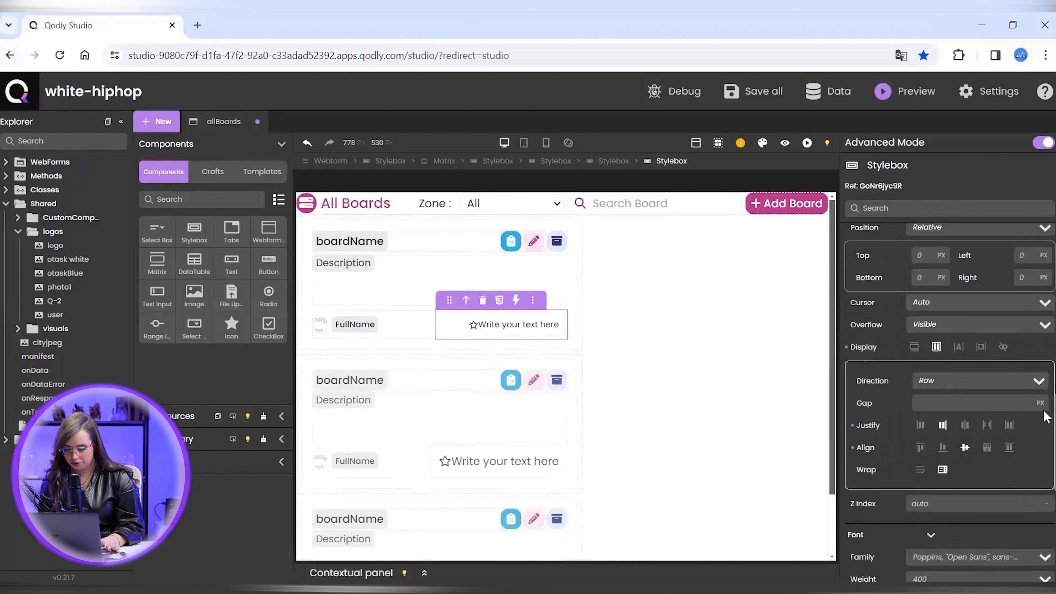
{"action": "left_click", "coordinate": [974, 400]}
{"action": "scroll", "coordinate": [936, 393], "scroll_direction": "down", "scroll_amount": 5}
{"action": "left_click", "coordinate": [936, 393]}
{"action": "left_click", "coordinate": [931, 466]}
- Search the icon library for "map" and replace the star icon with the map icon that has a location marker
{"action": "left_click", "coordinate": [468, 324]}
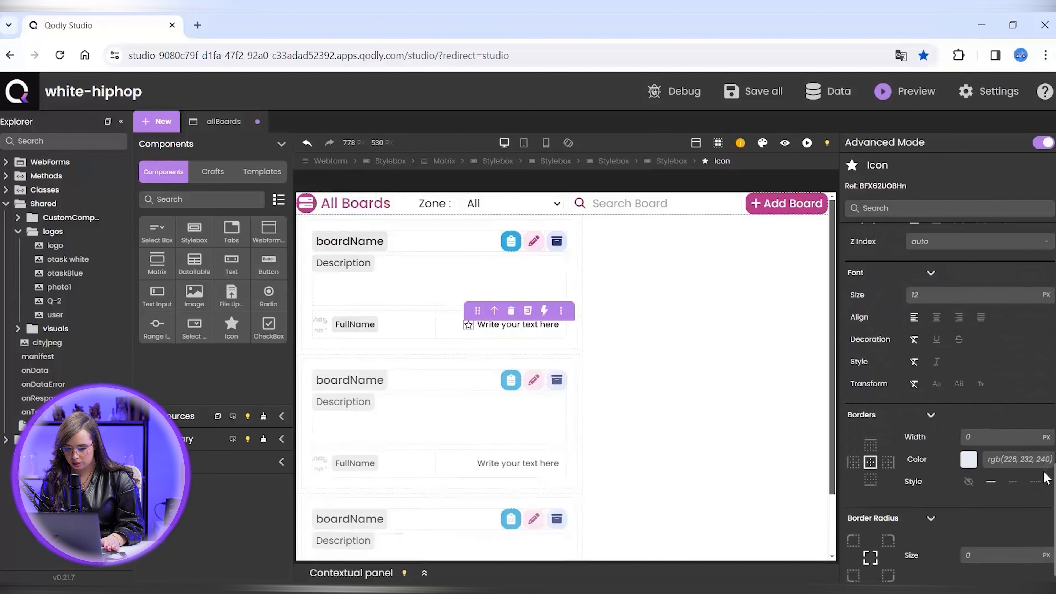
{"action": "scroll", "coordinate": [1045, 478], "scroll_direction": "up", "scroll_amount": 10}
{"action": "left_click", "coordinate": [914, 259]}
{"action": "left_click", "coordinate": [919, 284]}
{"action": "type", "text": "map"}
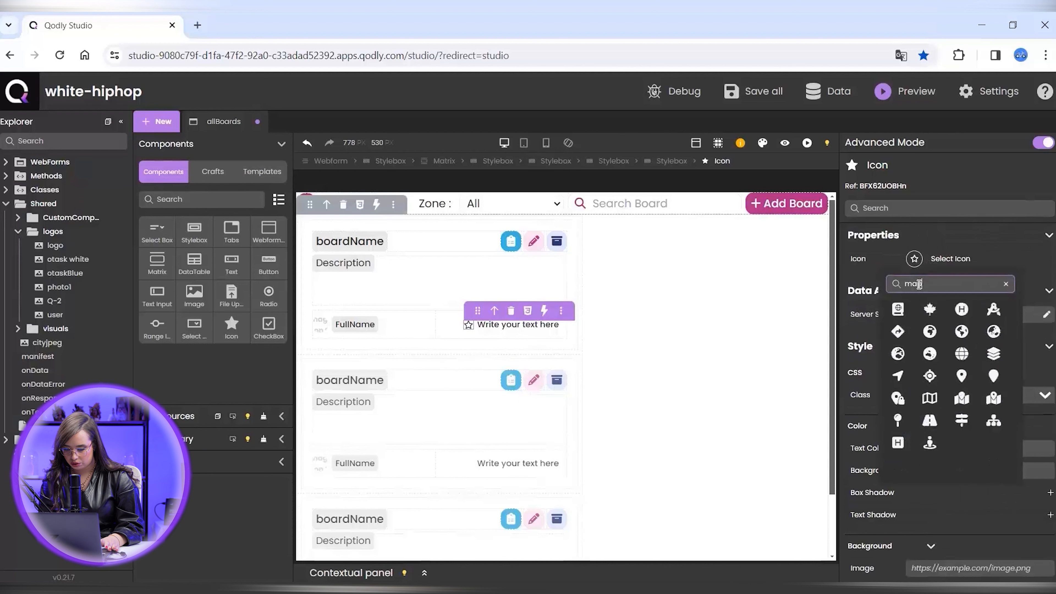
{"action": "left_click", "coordinate": [992, 400]}
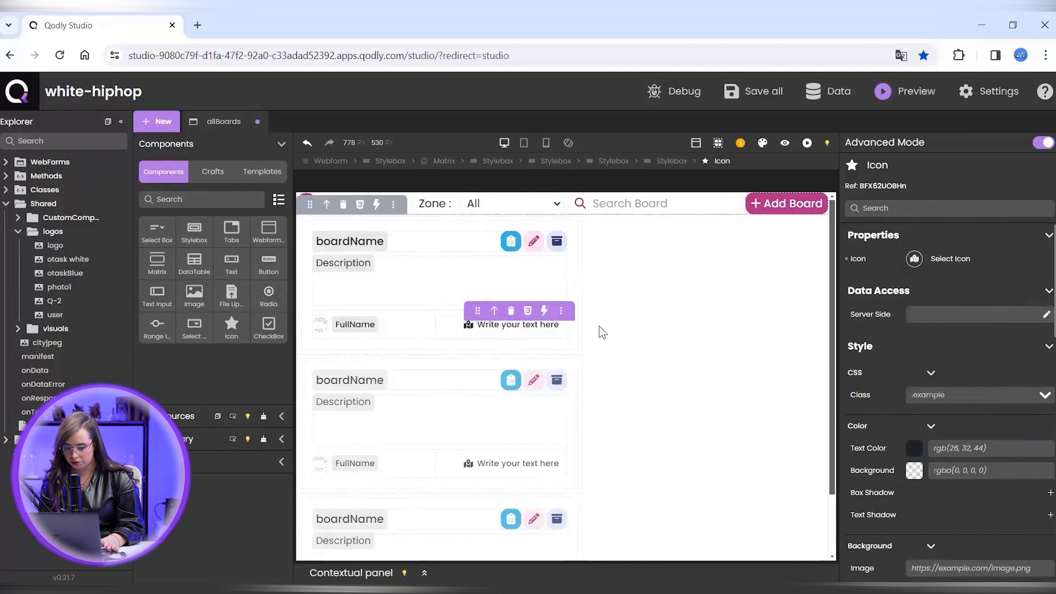
- Bind the text beside the map icon to the datasource $This.zone with the display text "zone"
{"action": "triple_click", "coordinate": [542, 325]}
{"action": "left_click", "coordinate": [654, 309]}
{"action": "double_click", "coordinate": [602, 346]}
{"action": "key", "text": "ctrl+a"}
{"action": "type", "text": "zone"}
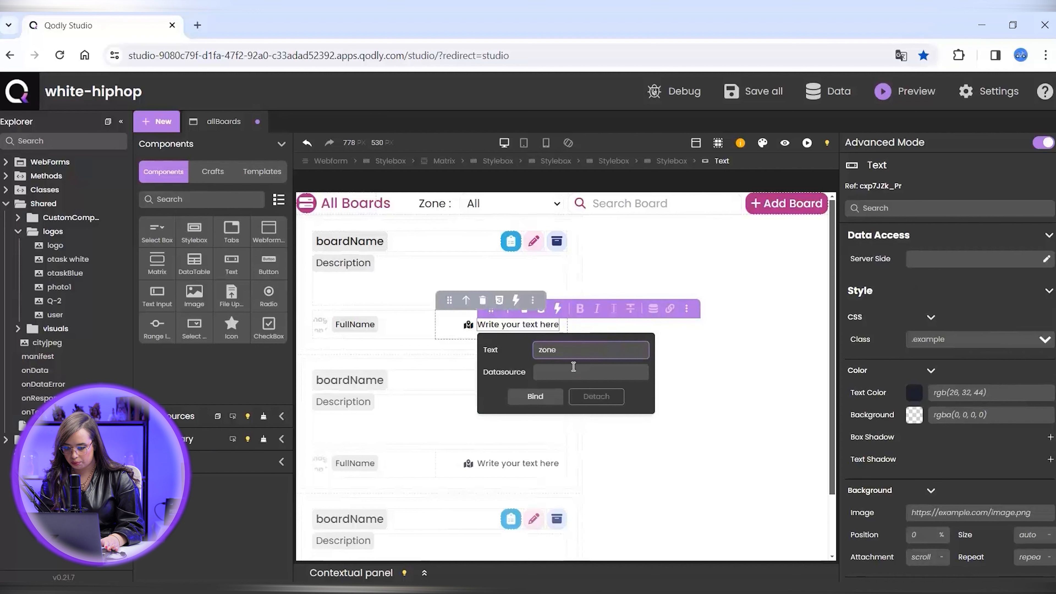
{"action": "left_click", "coordinate": [561, 373]}
{"action": "type", "text": "$This.zone"}
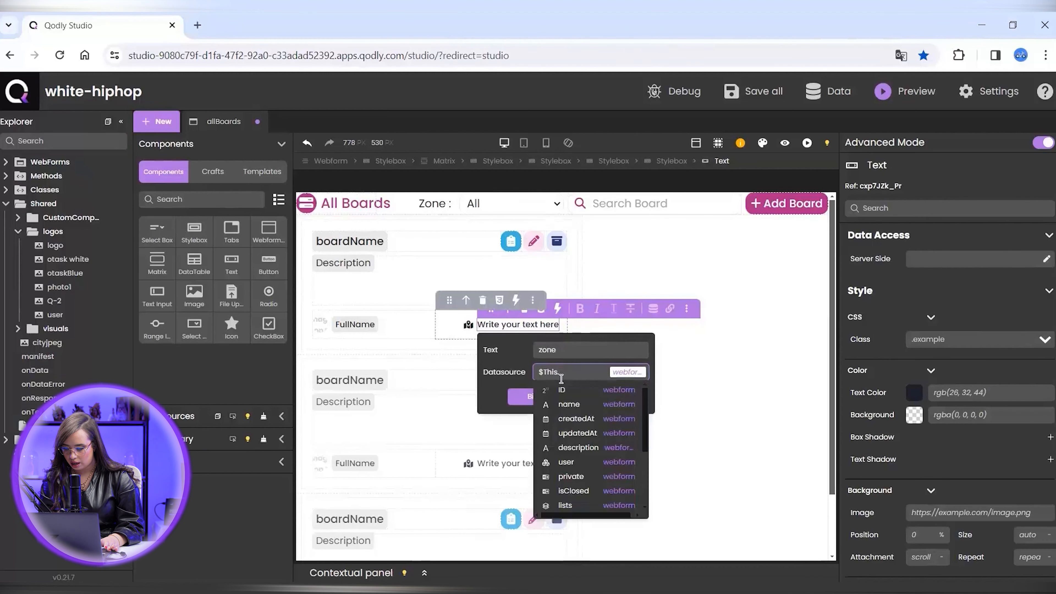
{"action": "key", "text": "Return"}
{"action": "left_click", "coordinate": [536, 419]}
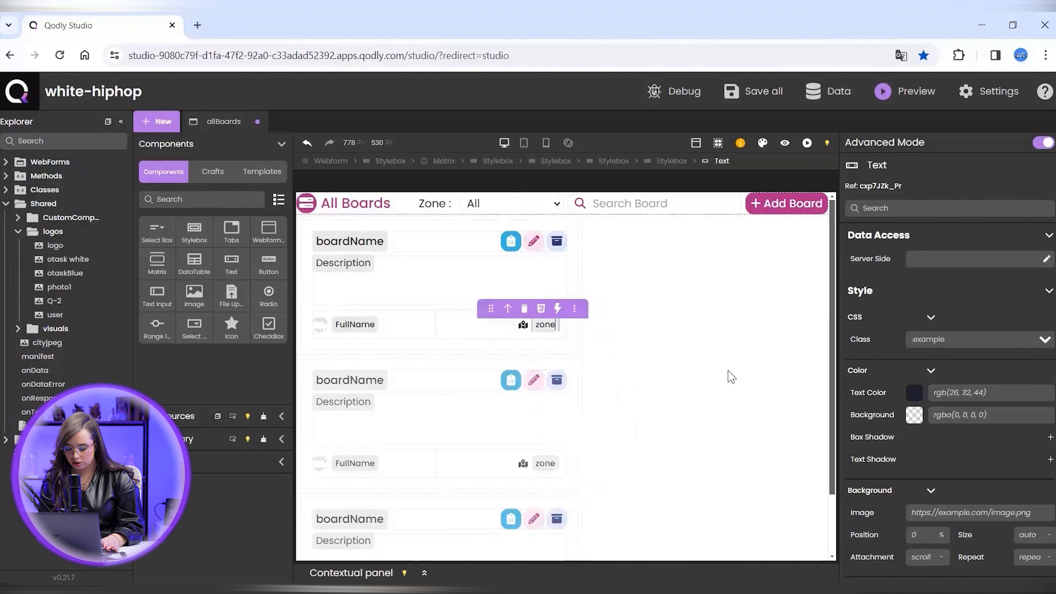